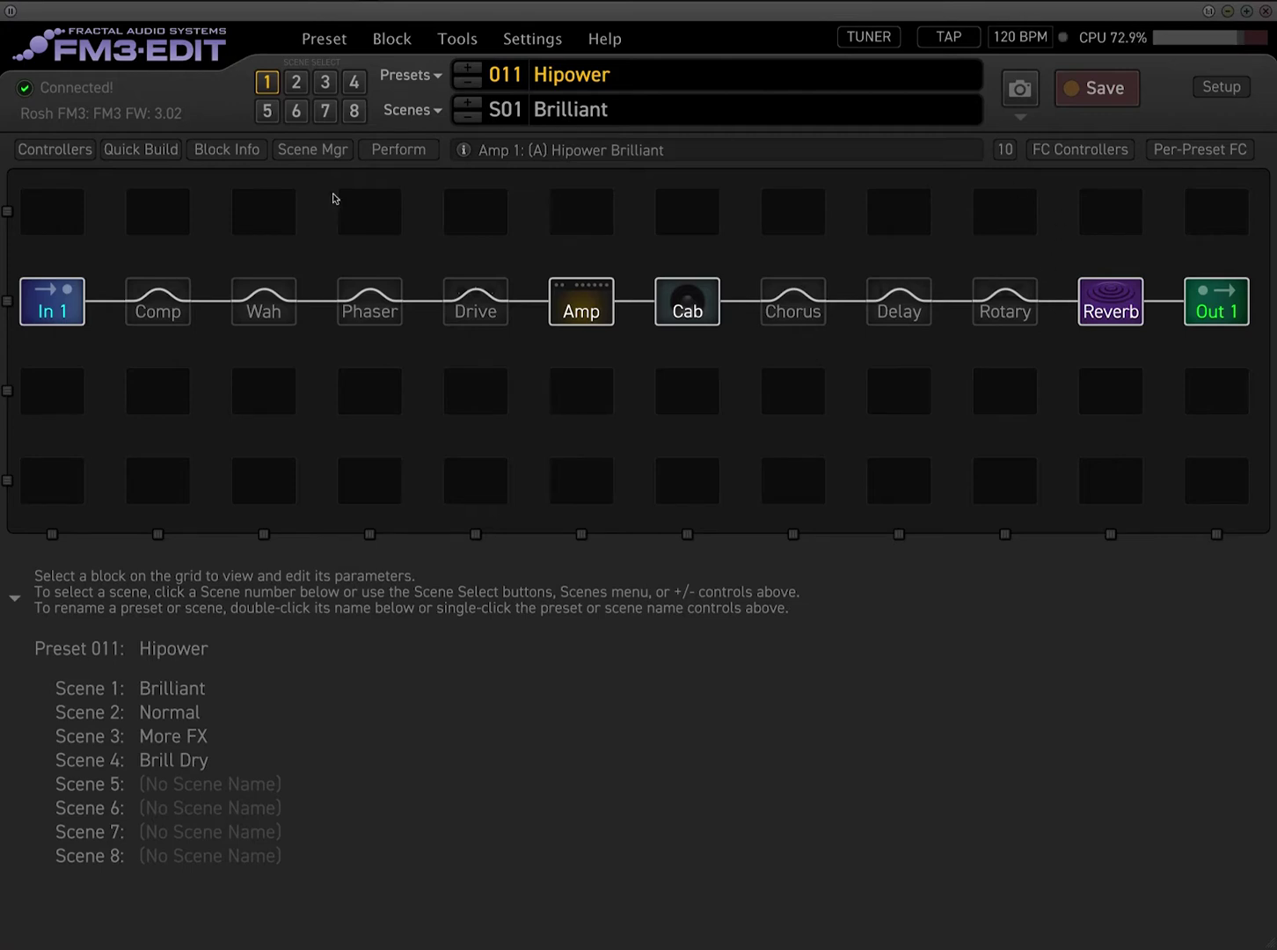
# - Browse the footswitch layouts SCENES, EFFECTS and CHANNELS, then return to Layout 1 PRESETS
pyautogui.click(1074, 150)
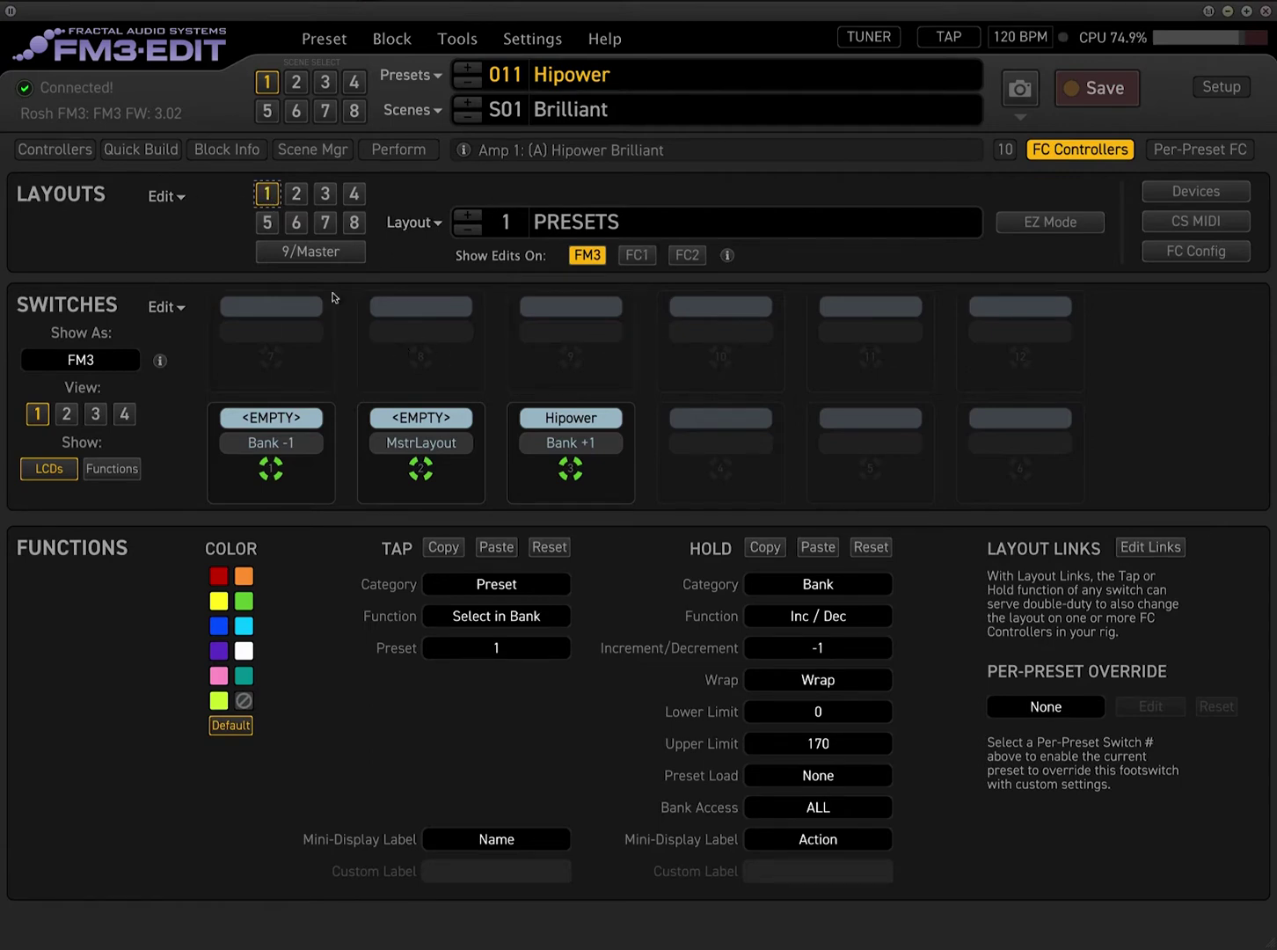
pyautogui.click(297, 194)
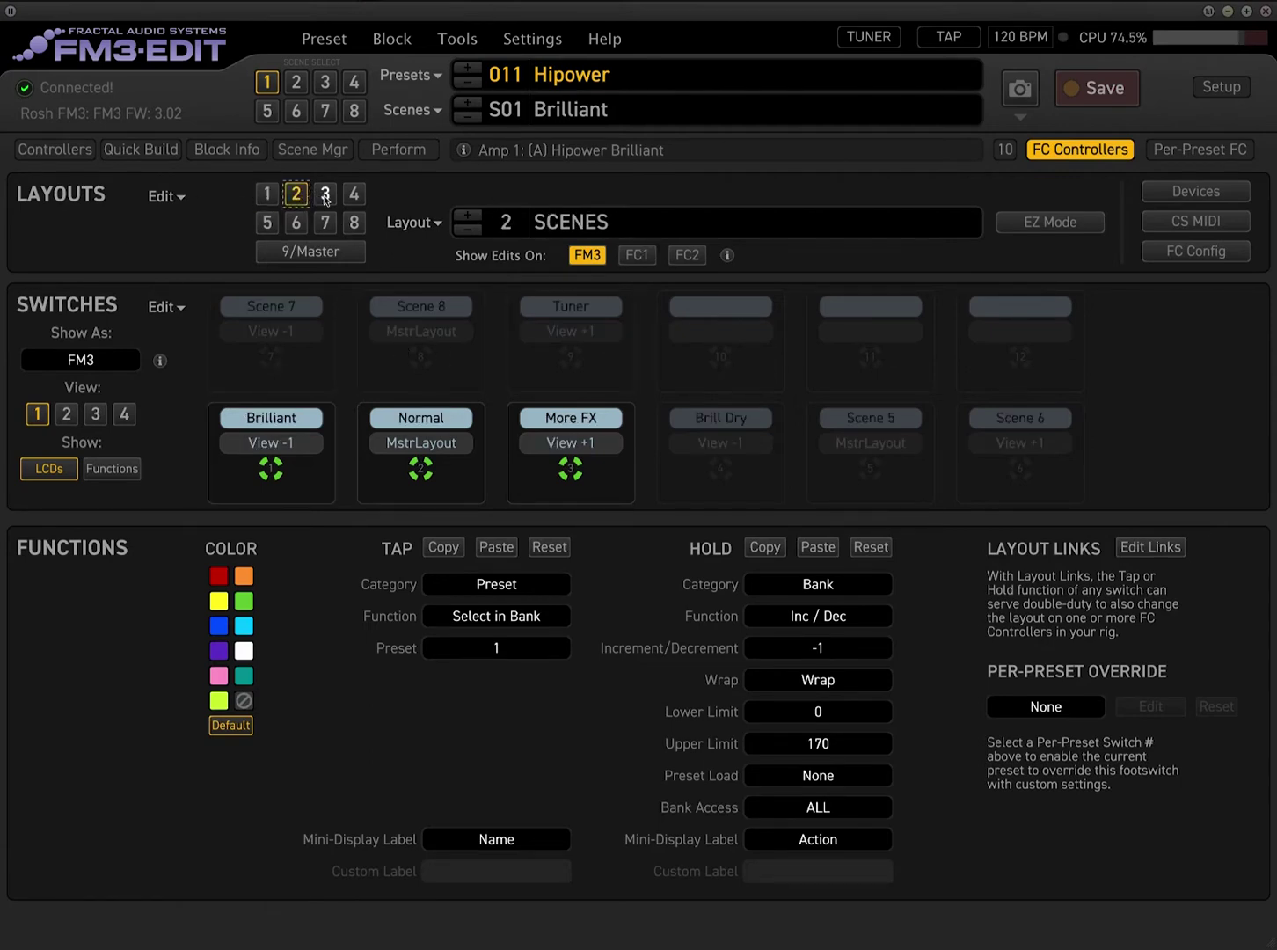
pyautogui.click(324, 194)
pyautogui.click(353, 194)
pyautogui.click(267, 194)
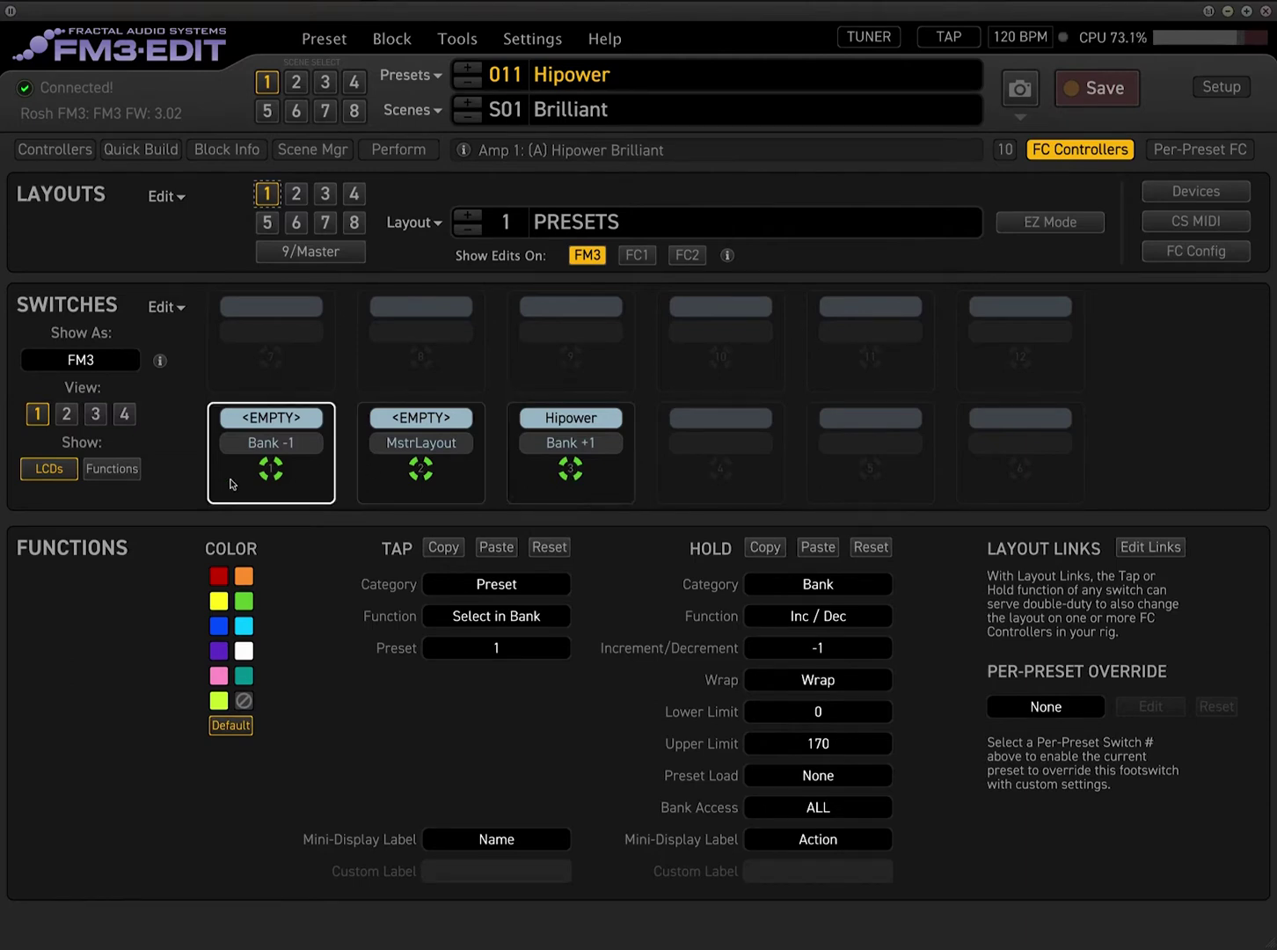
# - Rename Layout 1 from PRESETS to 'Rosh Basics'
pyautogui.doubleClick(634, 224)
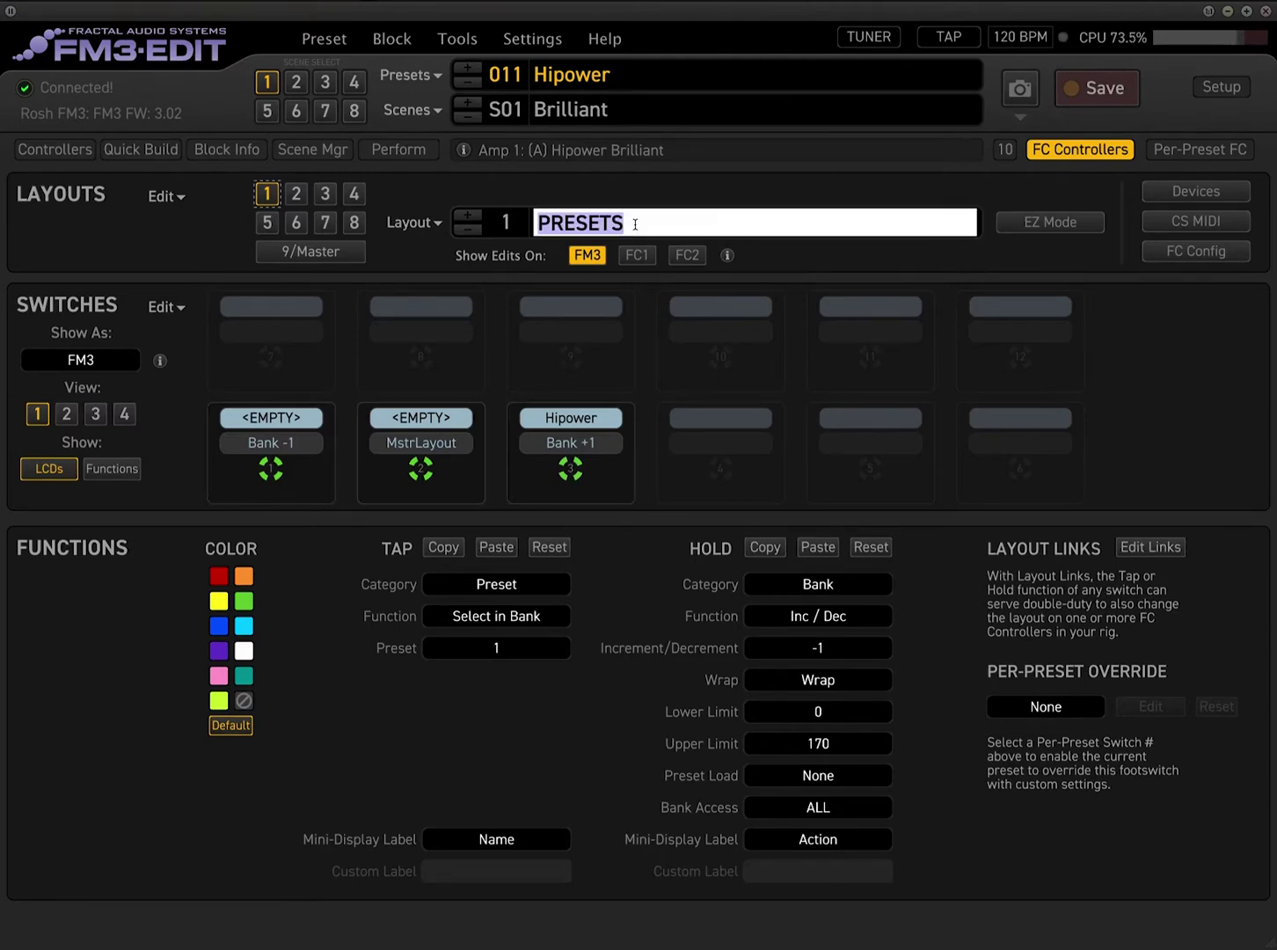
pyautogui.press('BackSpace')
pyautogui.write('Rosh ')
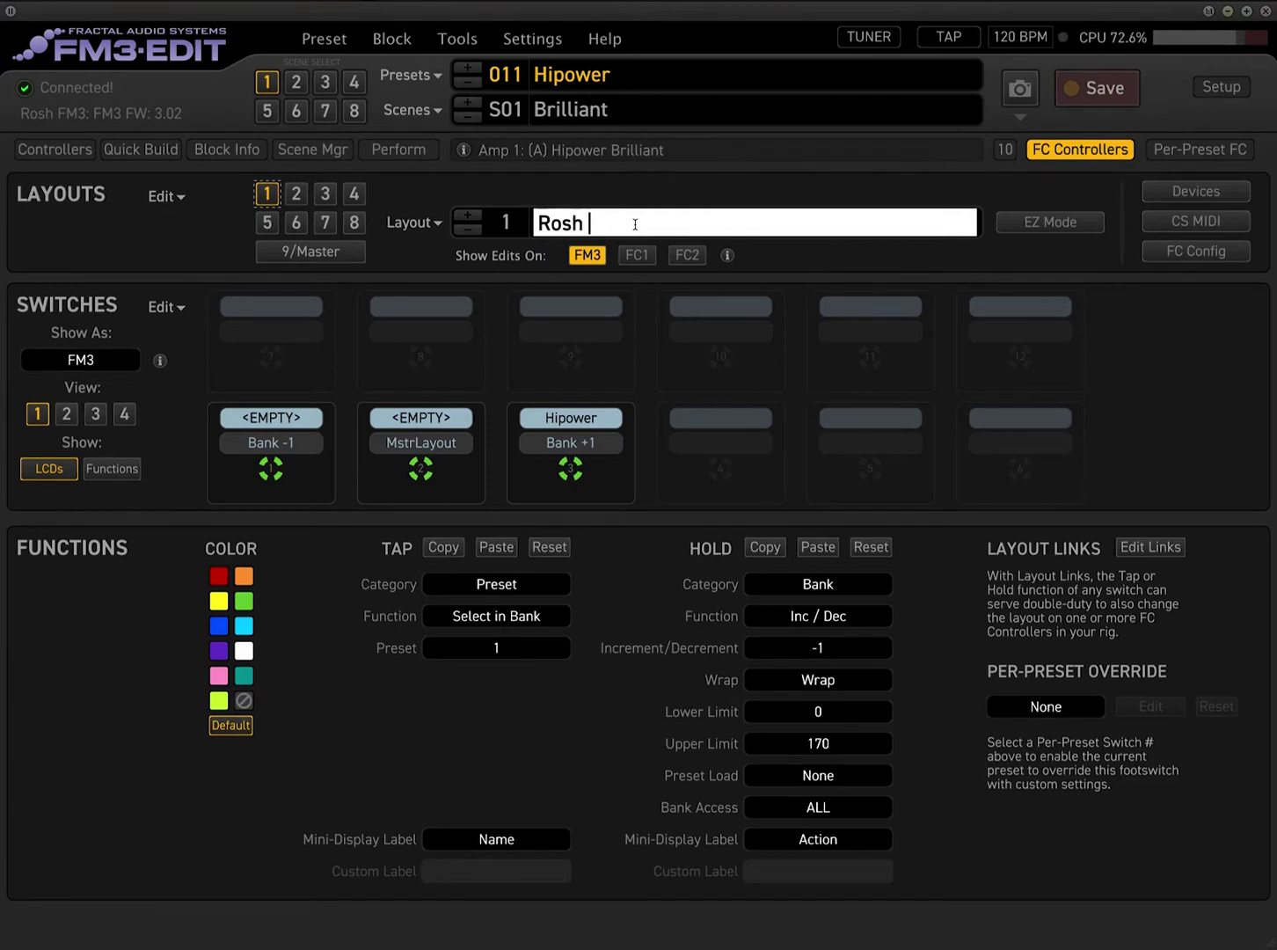
pyautogui.write('Basics')
pyautogui.press('Return')
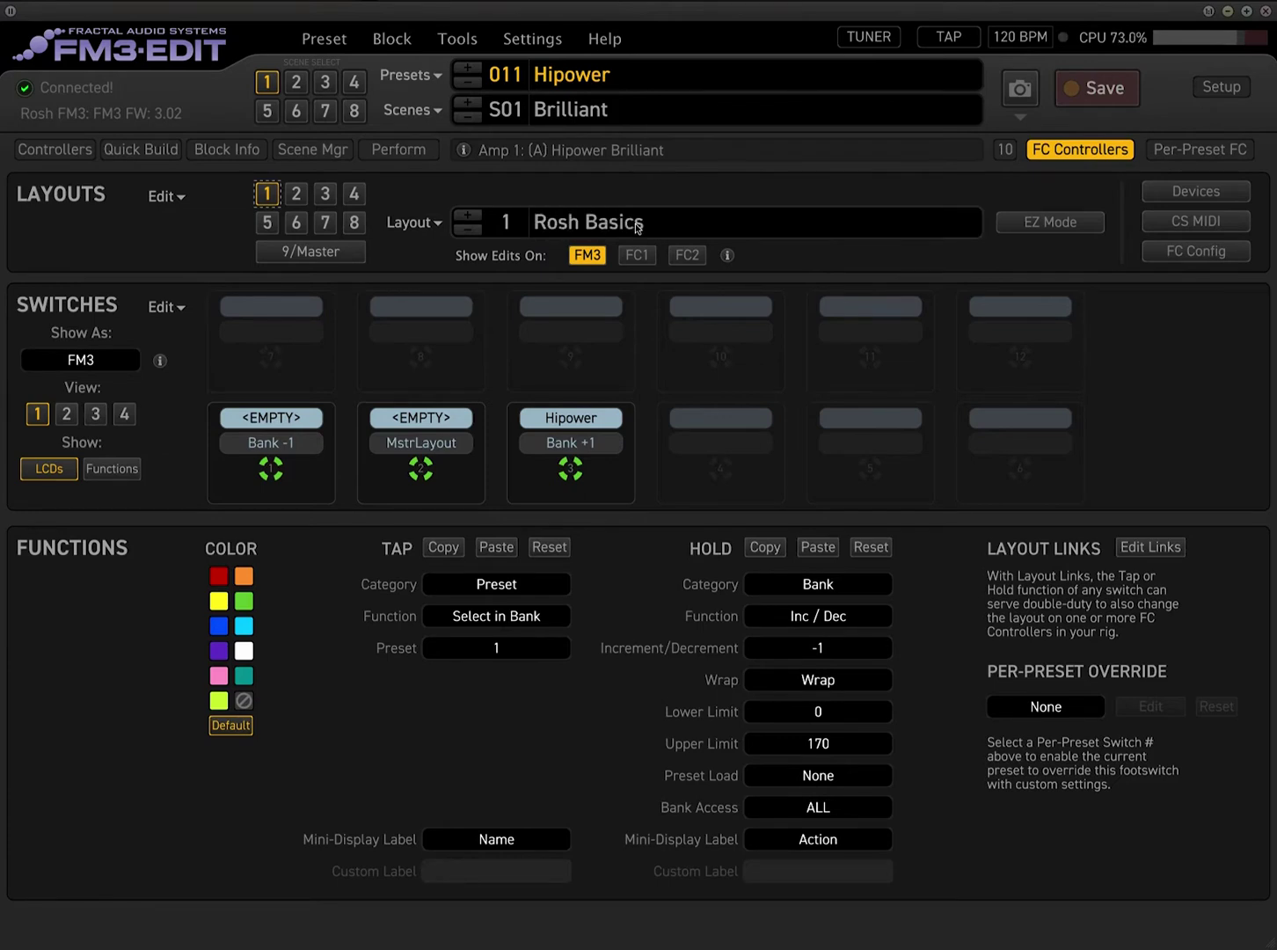
# - Inspect the tap and hold settings of switches 1, 3 and 2
pyautogui.click(271, 432)
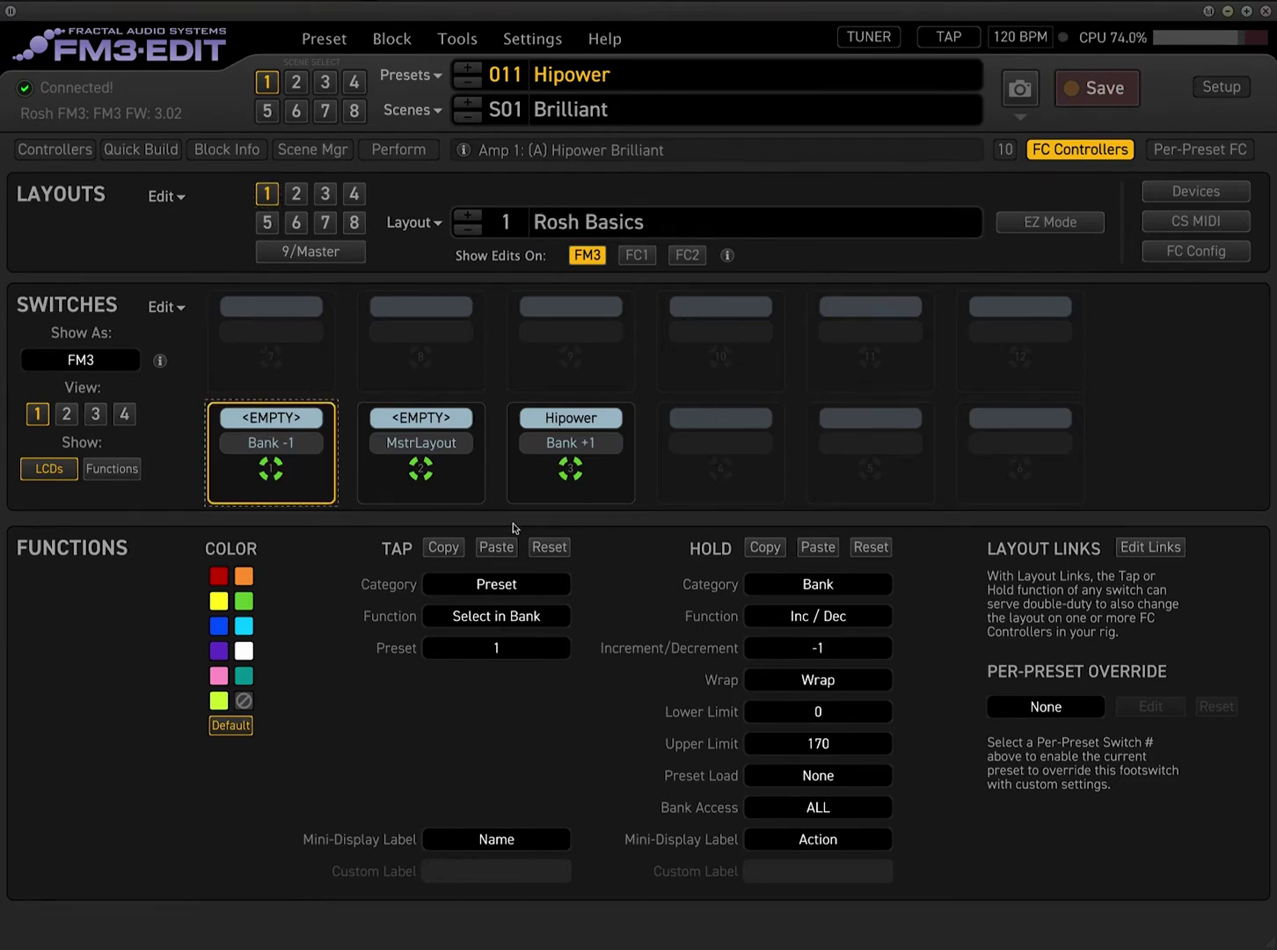
pyautogui.click(411, 466)
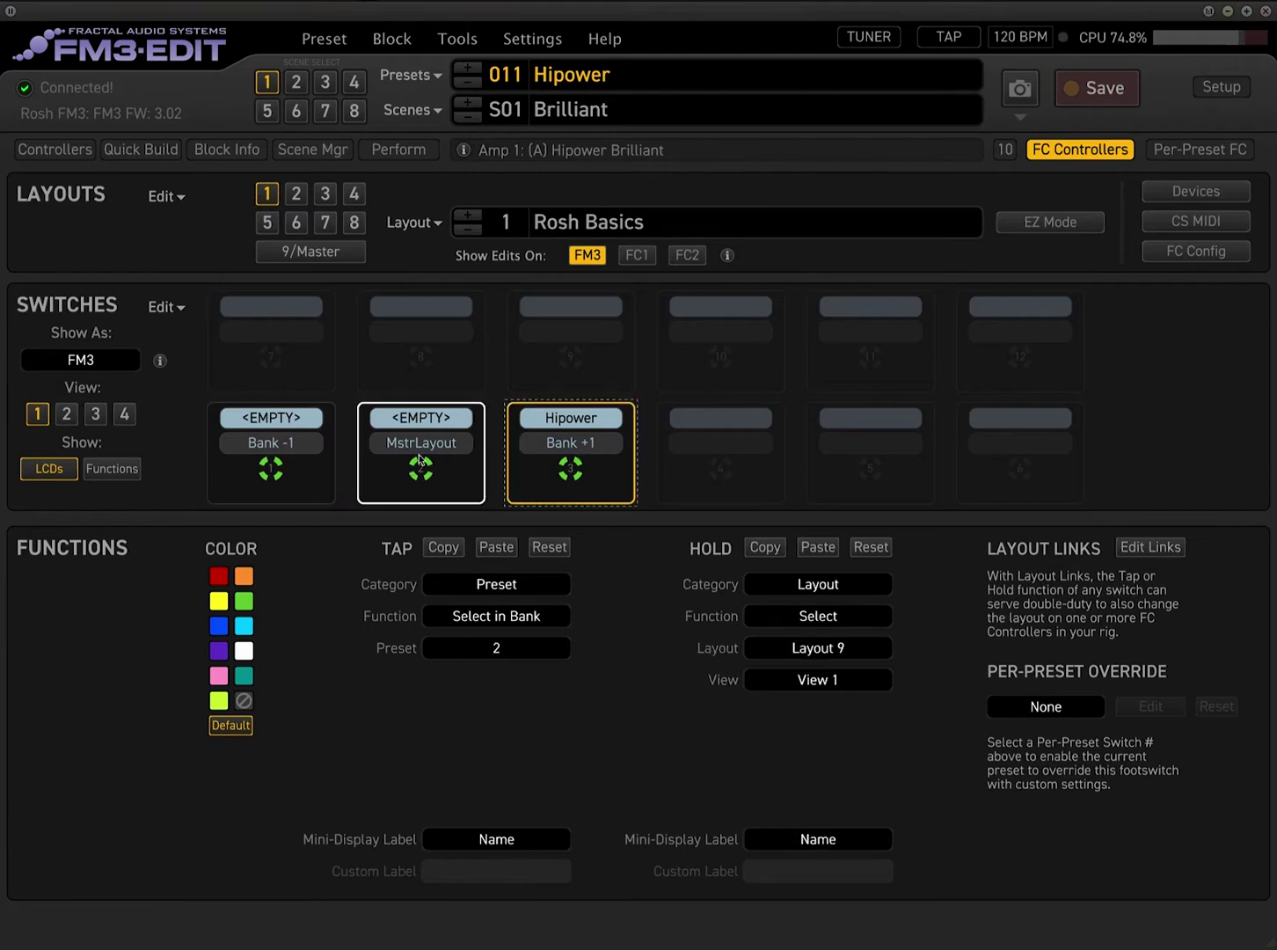
pyautogui.click(421, 458)
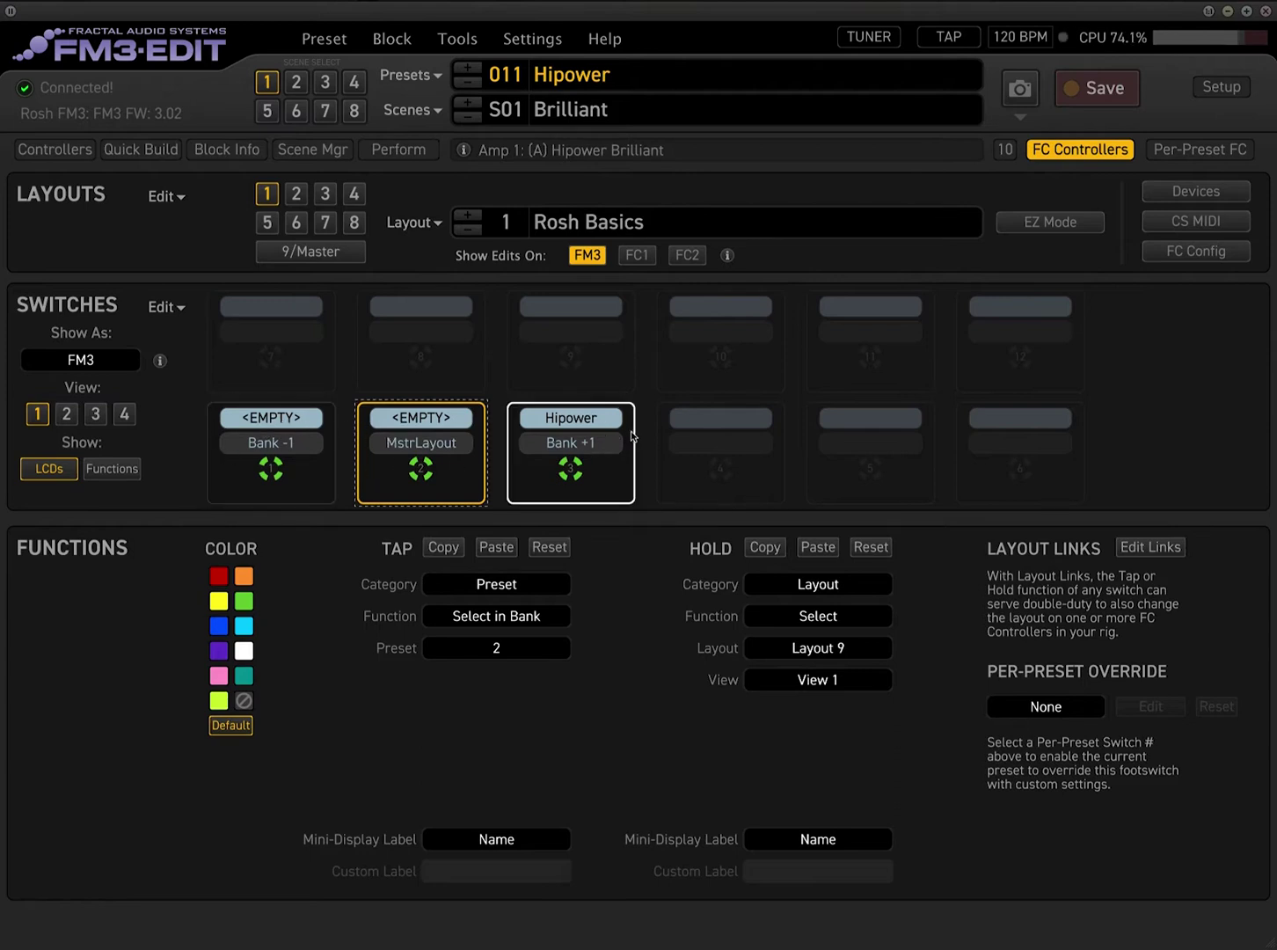
# - Step to preset 013 USA IIC+ and check switches 1–3: USA Mk IV, USA IIC+, Recto 1
pyautogui.click(598, 433)
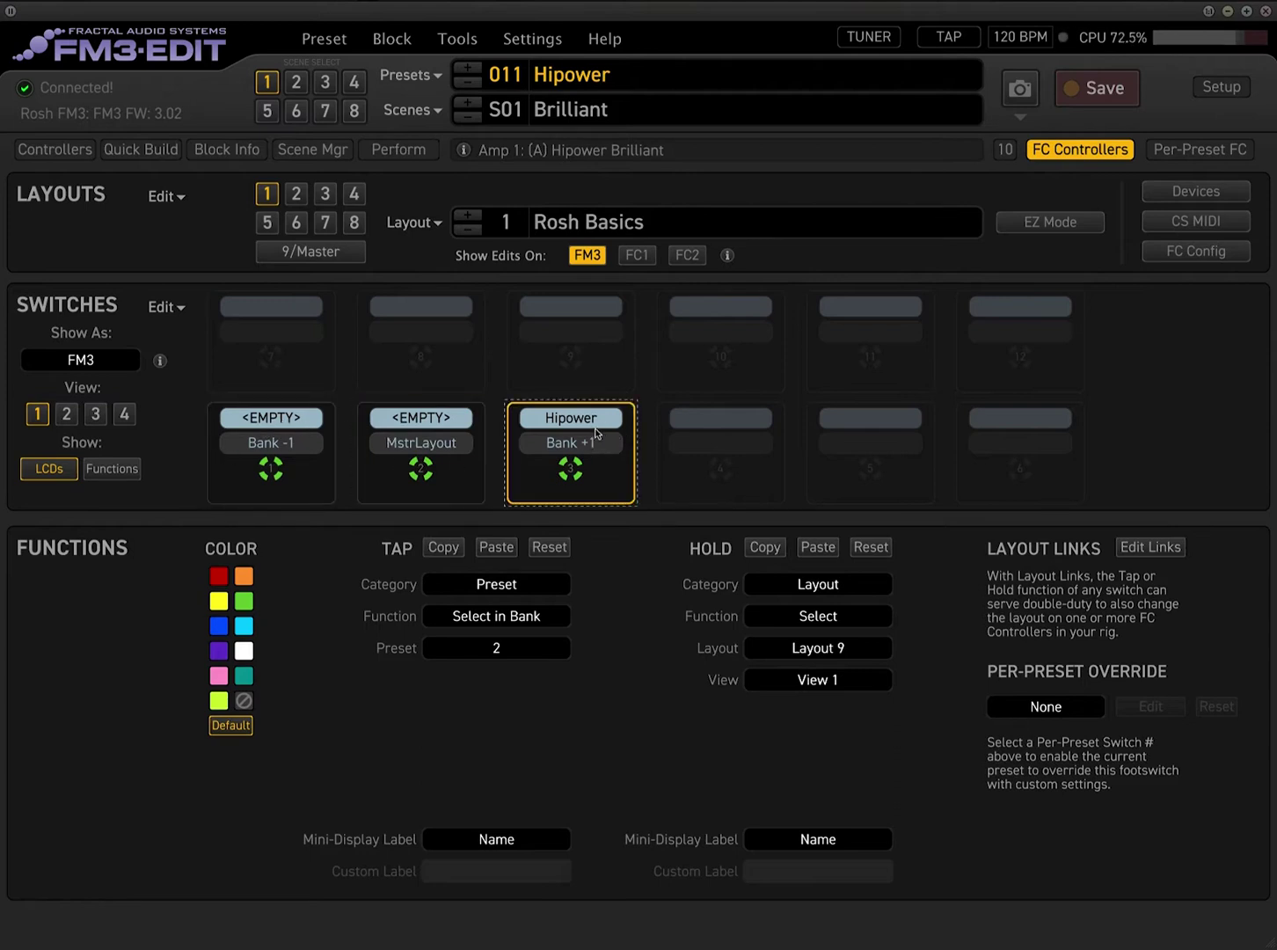
pyautogui.click(473, 71)
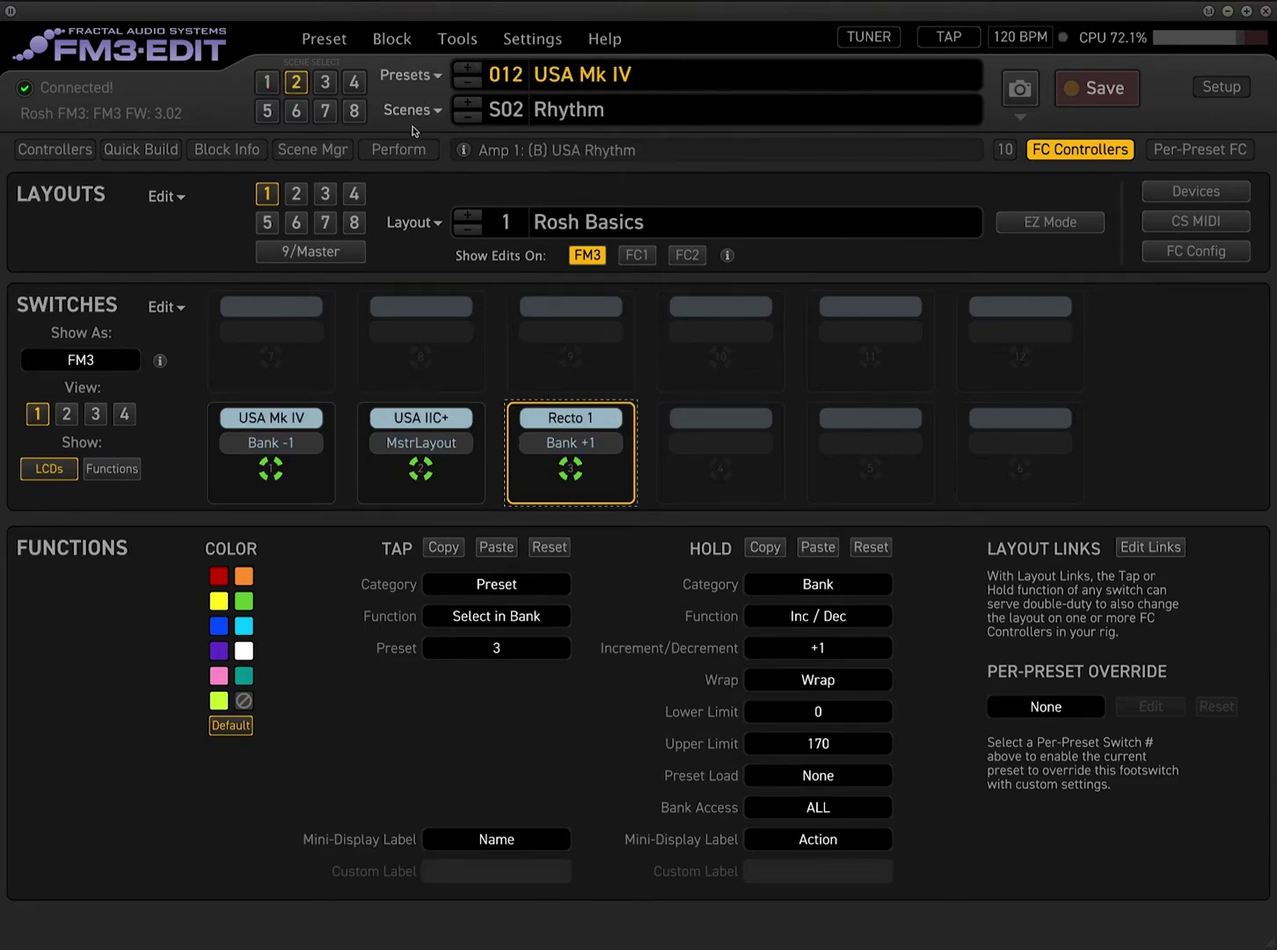
pyautogui.click(270, 453)
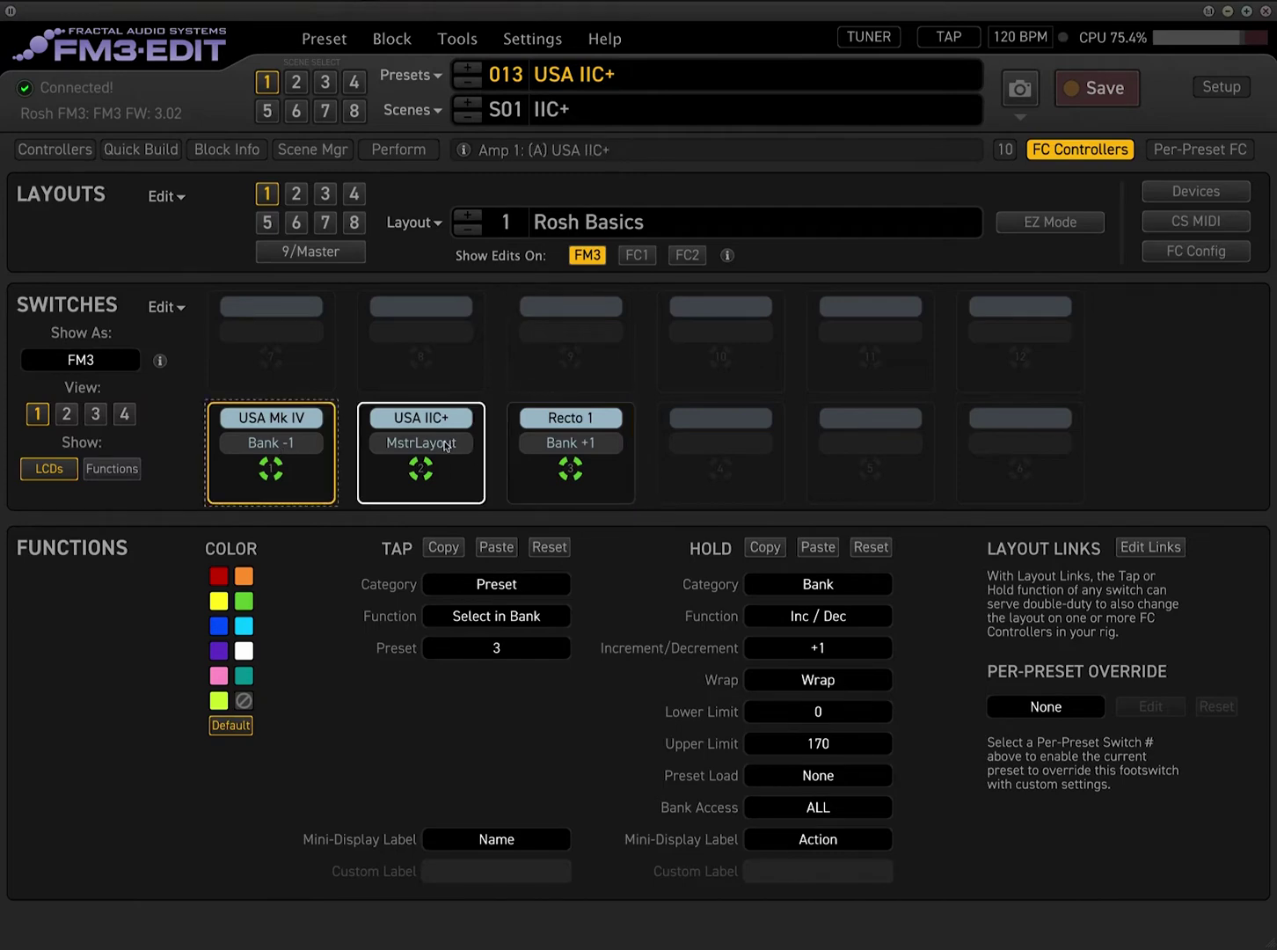
pyautogui.click(445, 445)
pyautogui.click(587, 437)
pyautogui.click(421, 439)
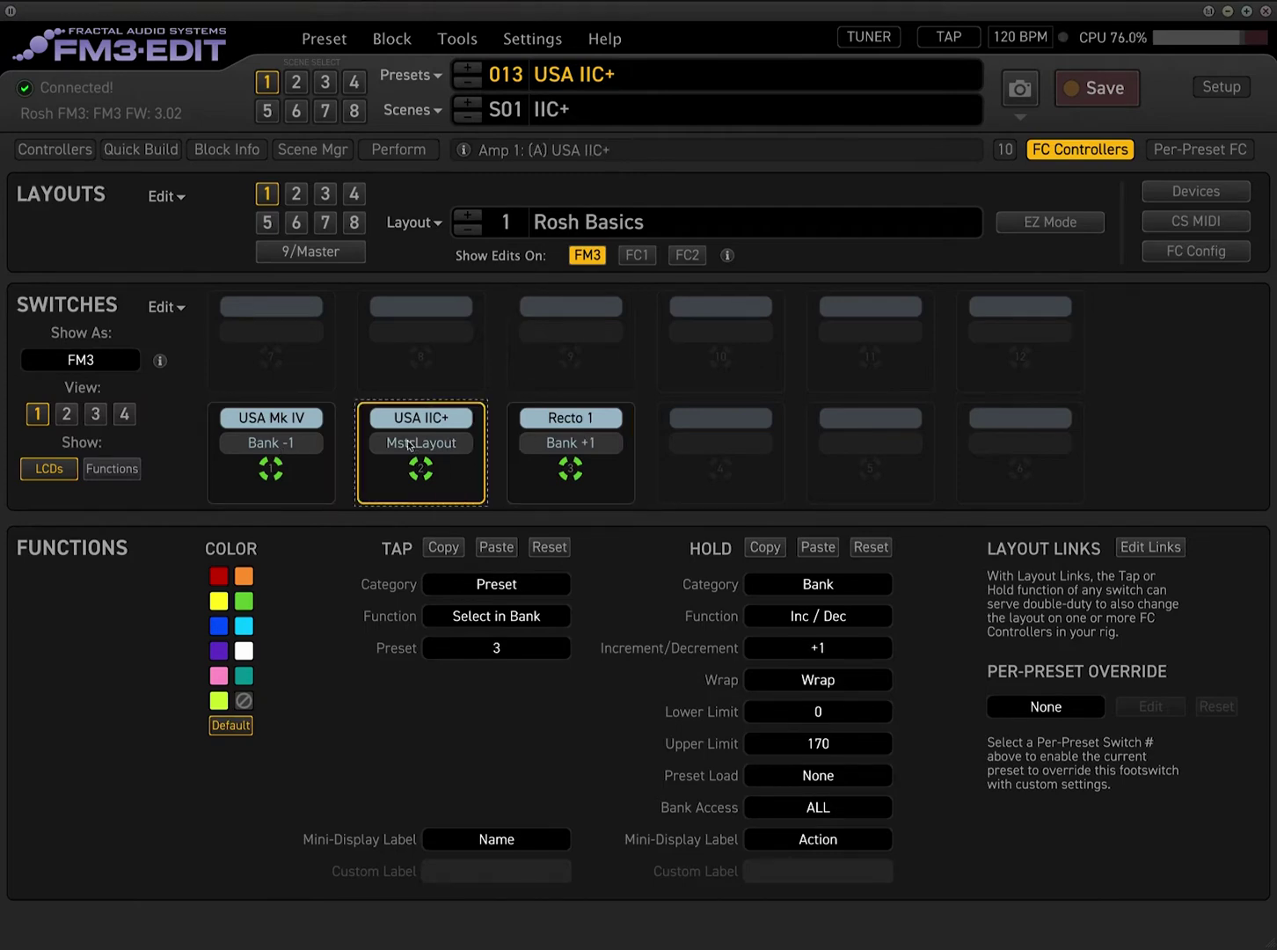
pyautogui.click(258, 440)
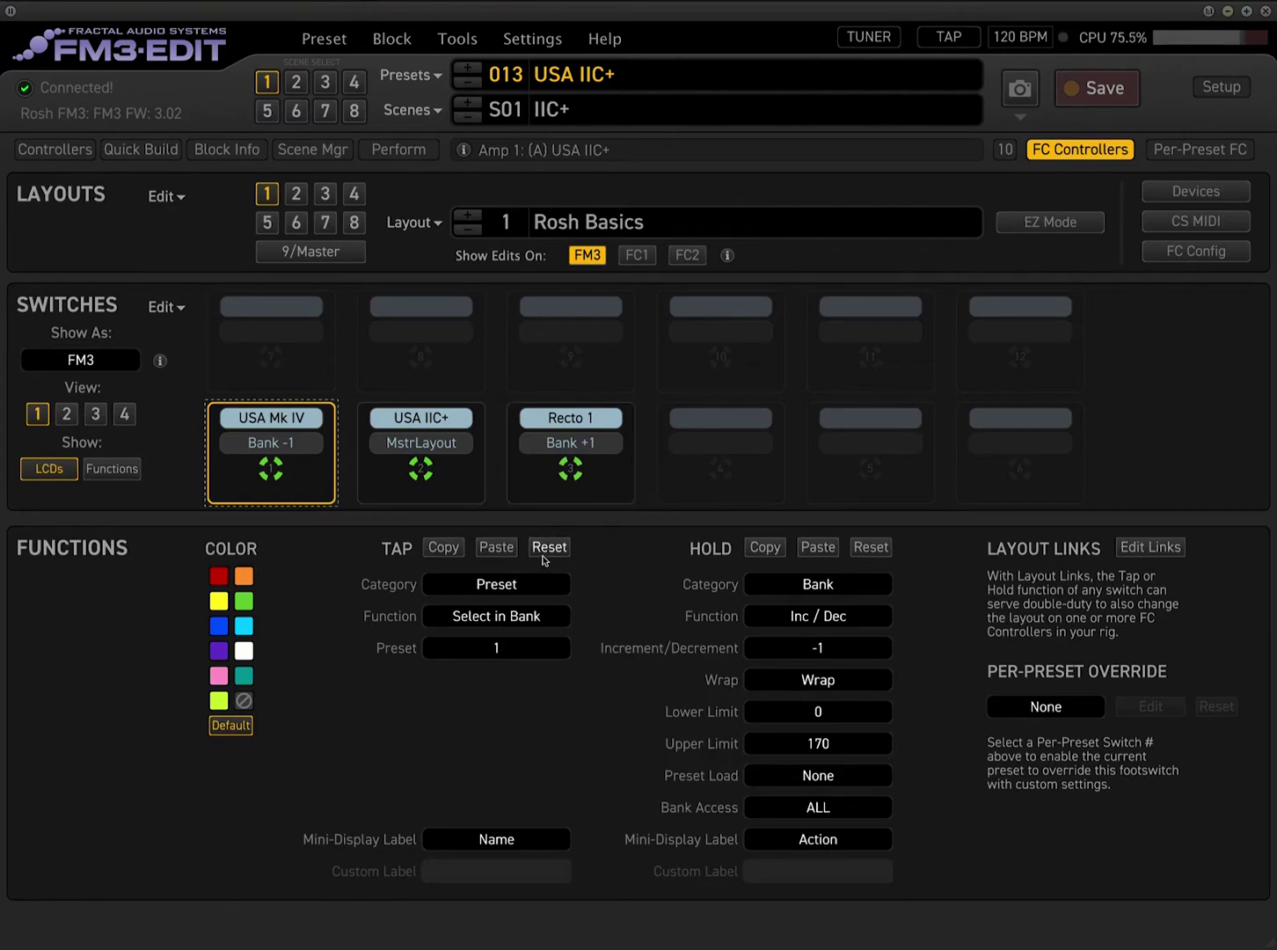
# - Reset the tap and hold functions of switches 1 and 2 to Unassigned
pyautogui.click(543, 556)
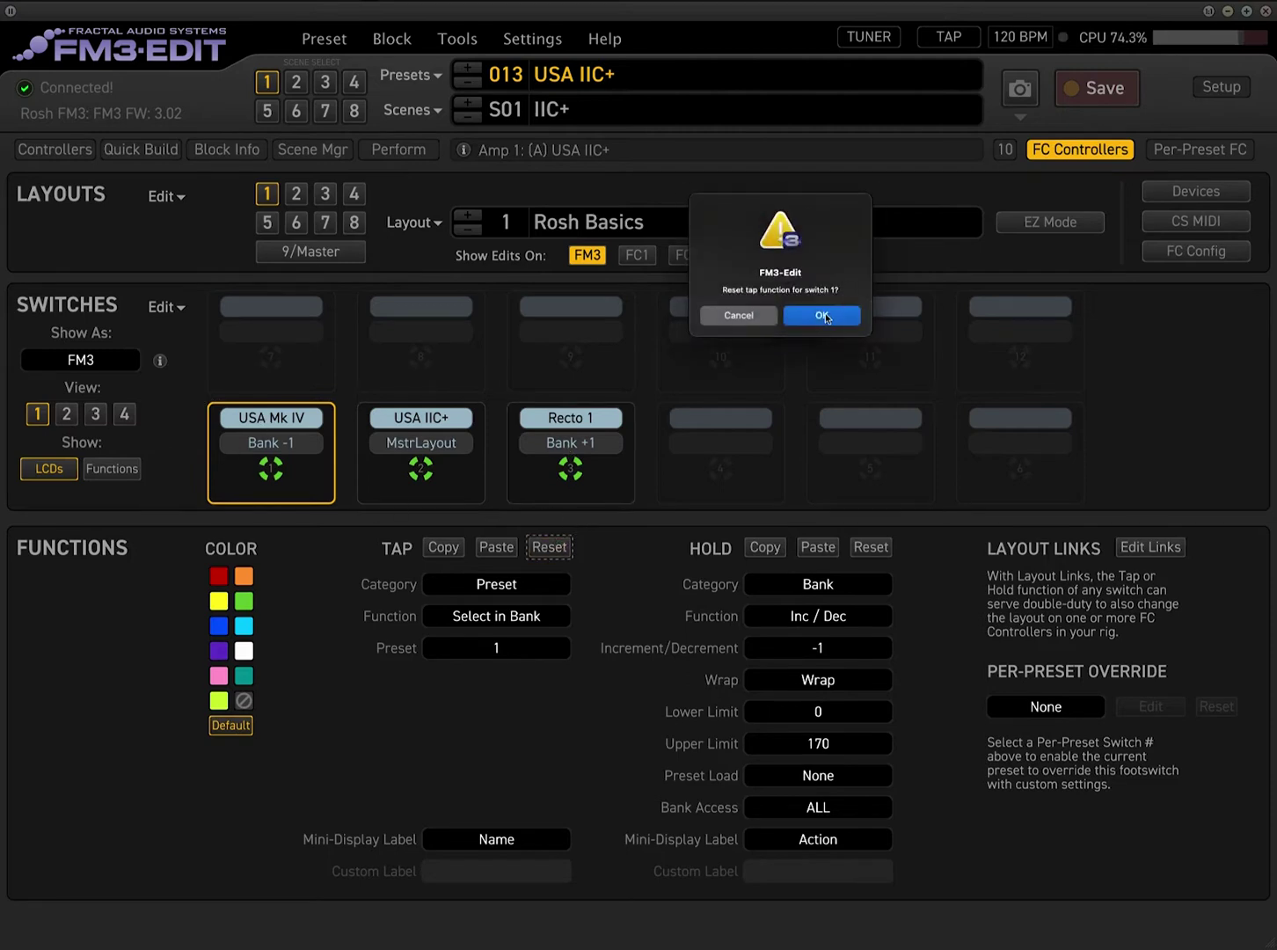
pyautogui.click(826, 316)
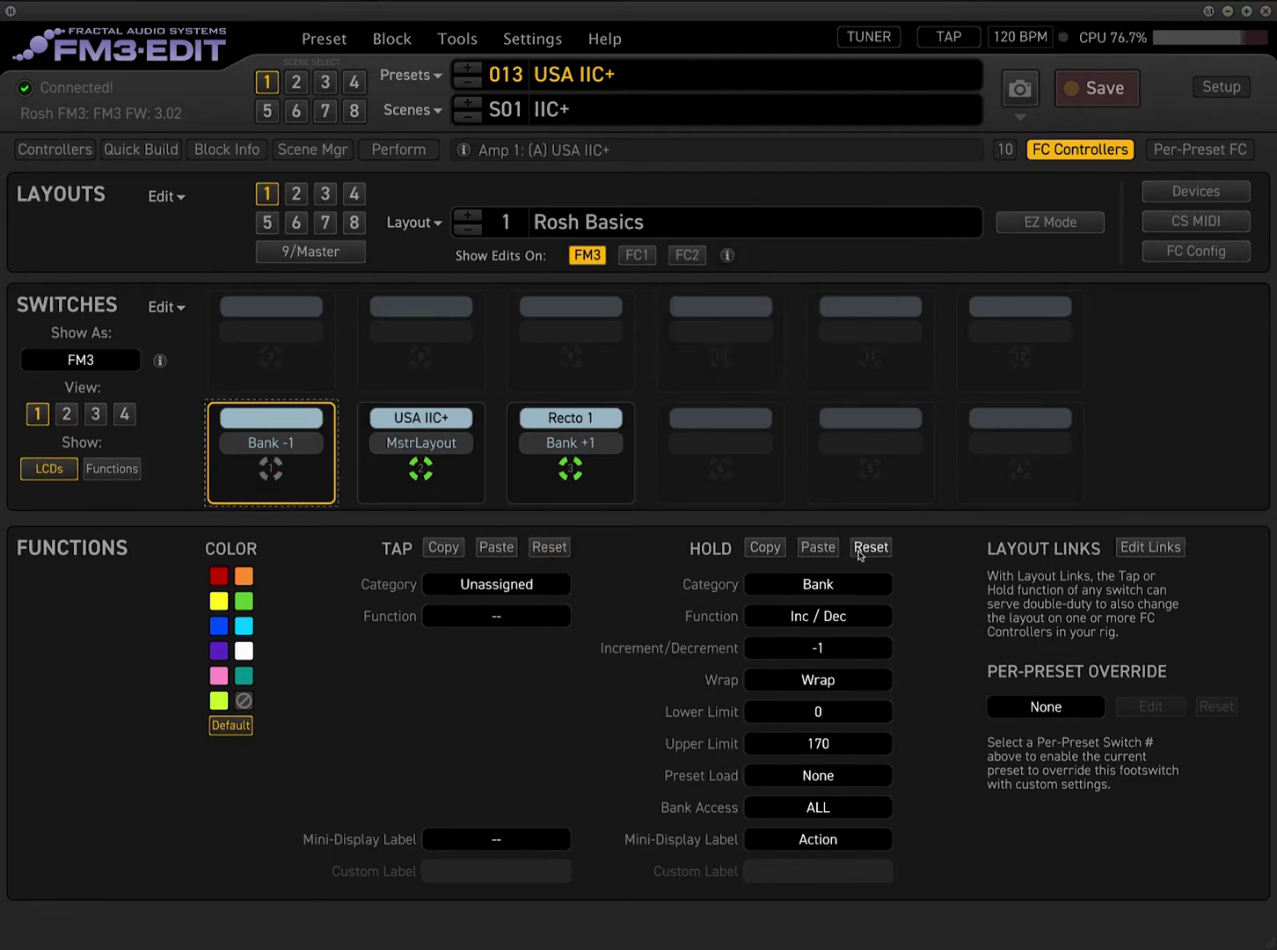
pyautogui.click(869, 548)
pyautogui.click(826, 321)
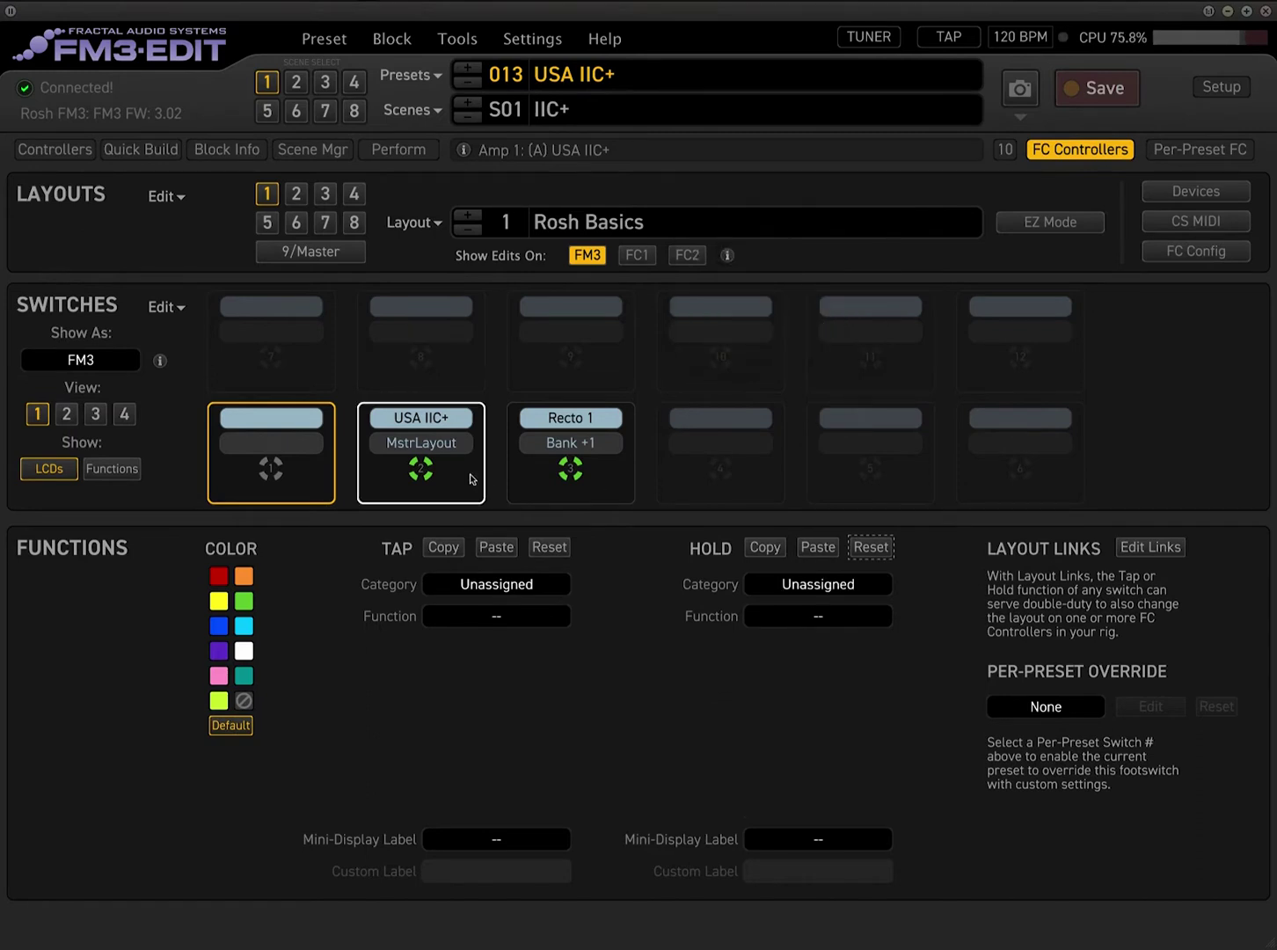
pyautogui.click(464, 464)
pyautogui.click(548, 547)
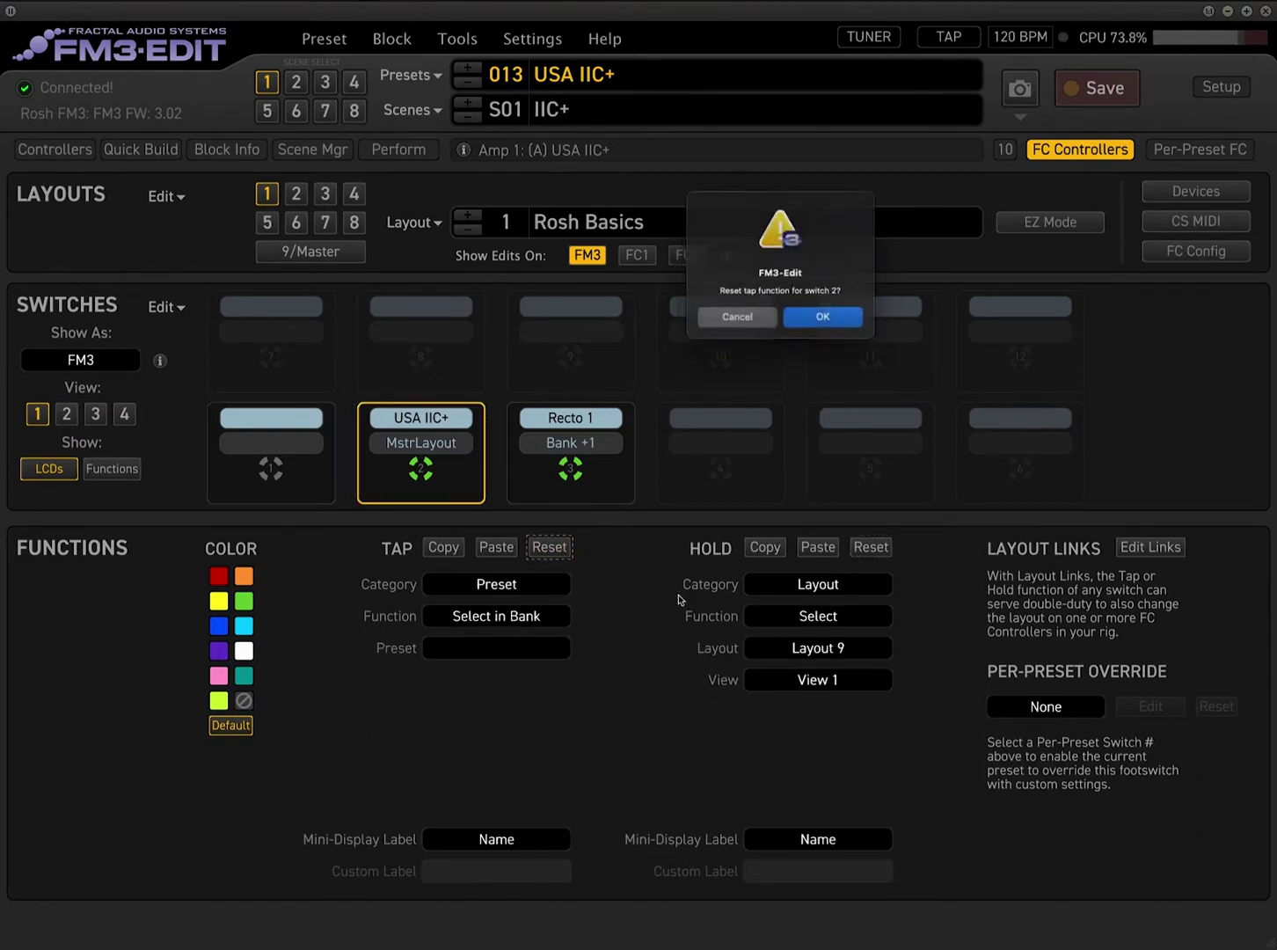
pyautogui.click(825, 318)
pyautogui.click(871, 547)
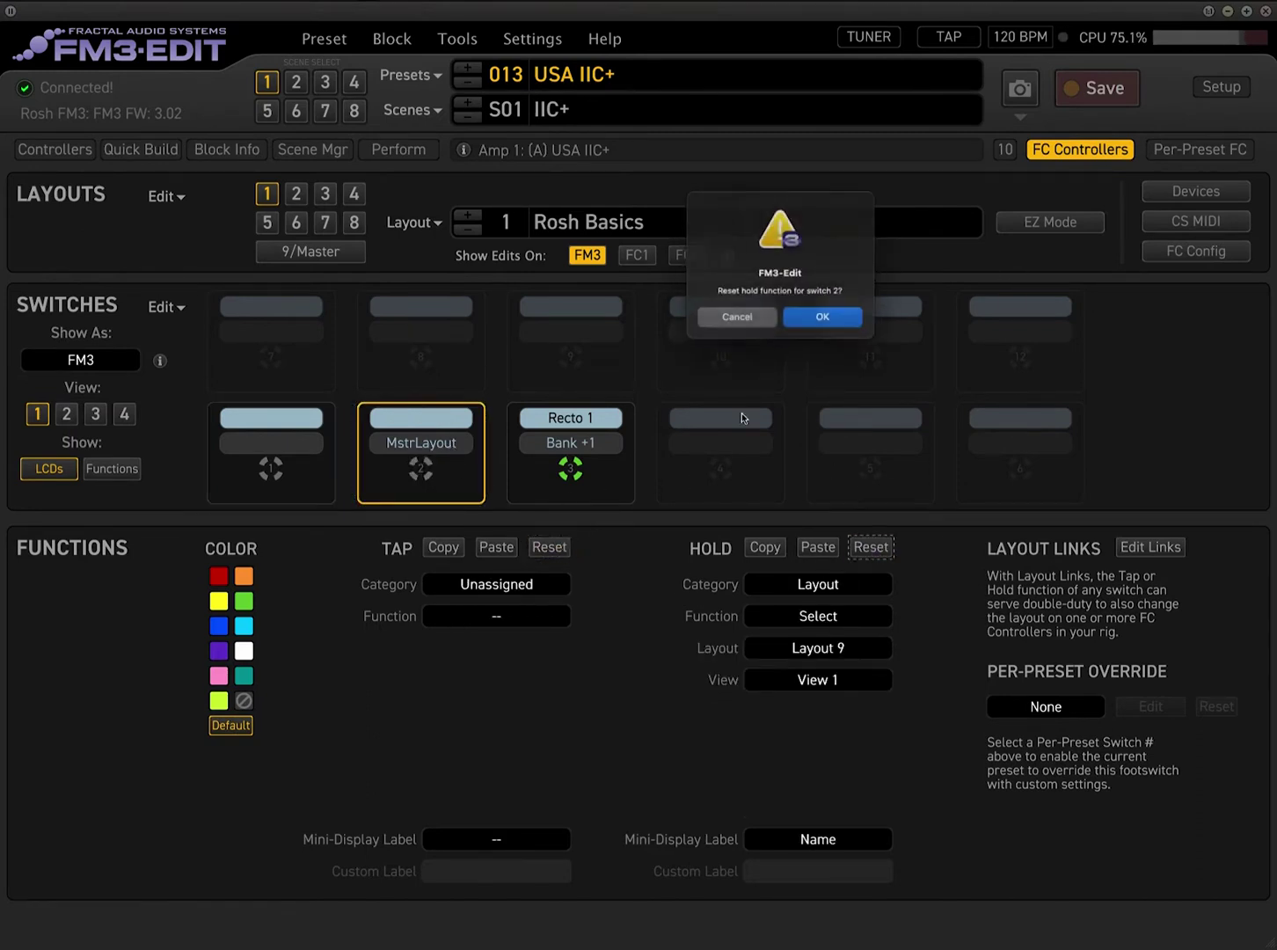
pyautogui.click(828, 319)
# - Reset switch 3's hold and tap functions to Unassigned
pyautogui.click(573, 452)
pyautogui.click(870, 546)
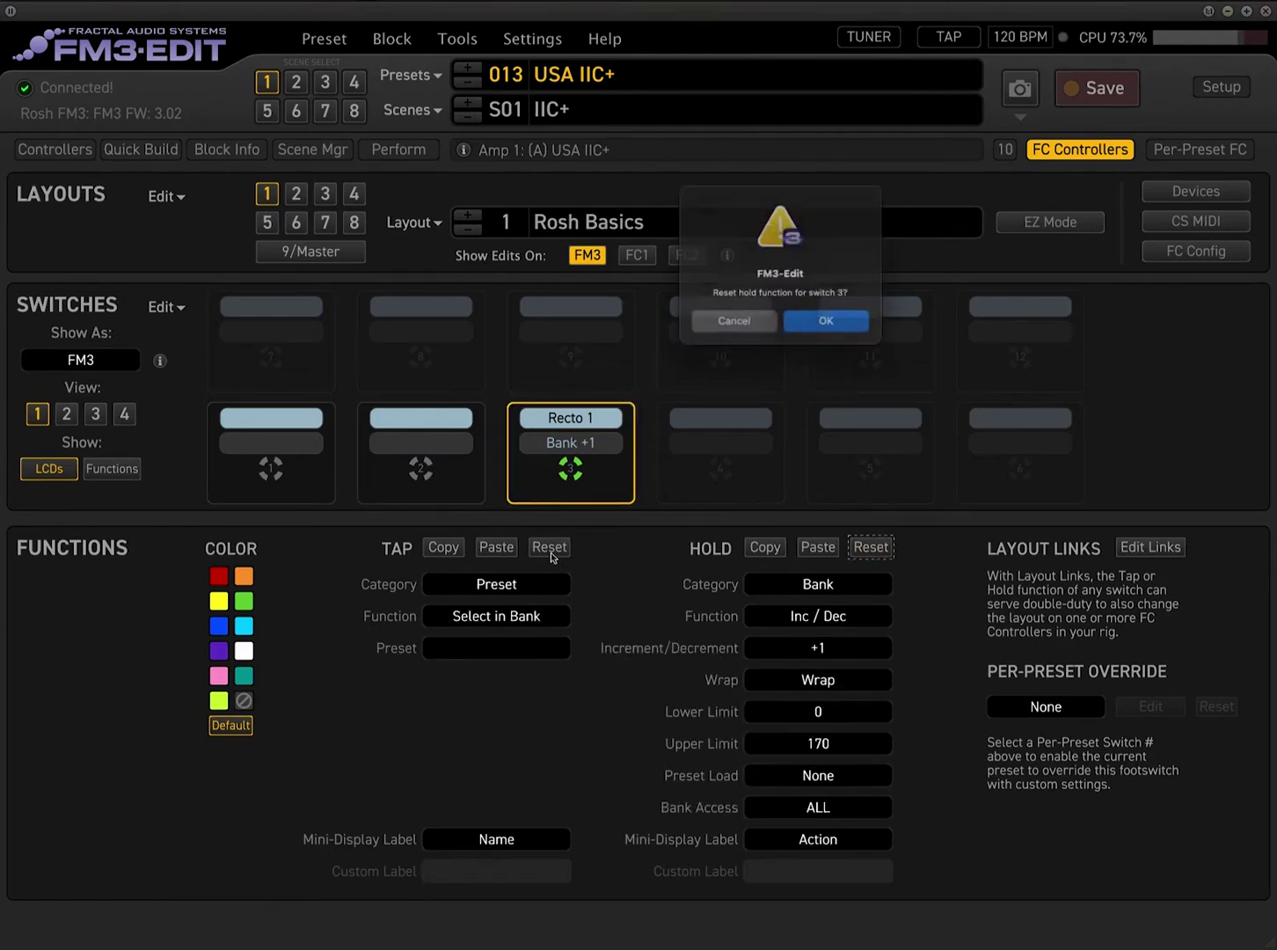
pyautogui.click(829, 317)
pyautogui.click(549, 547)
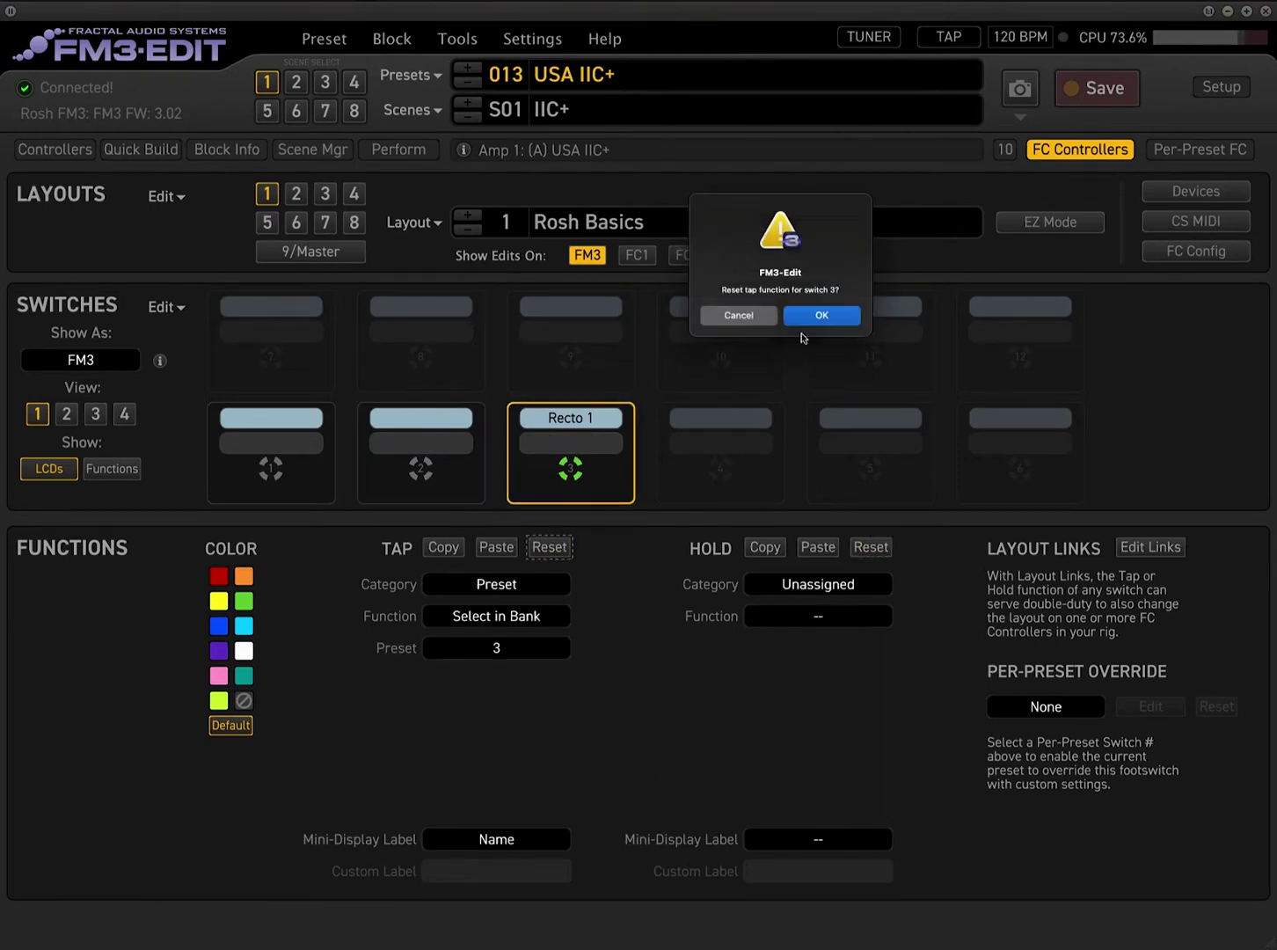
pyautogui.click(831, 318)
# - Fully reset switches 2 and 1 with Reset Switch, blanking their labels
pyautogui.rightClick(395, 441)
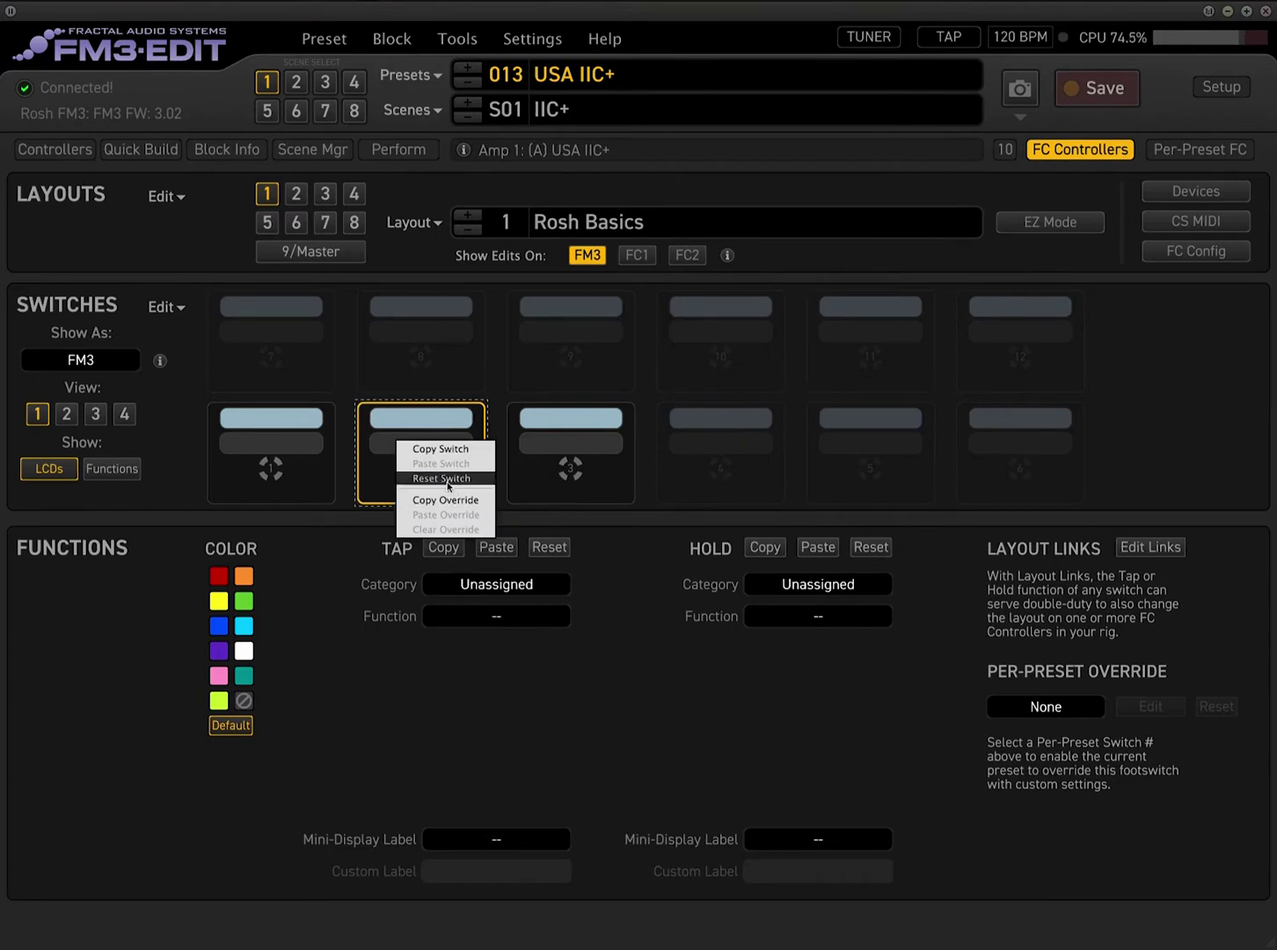
pyautogui.click(448, 478)
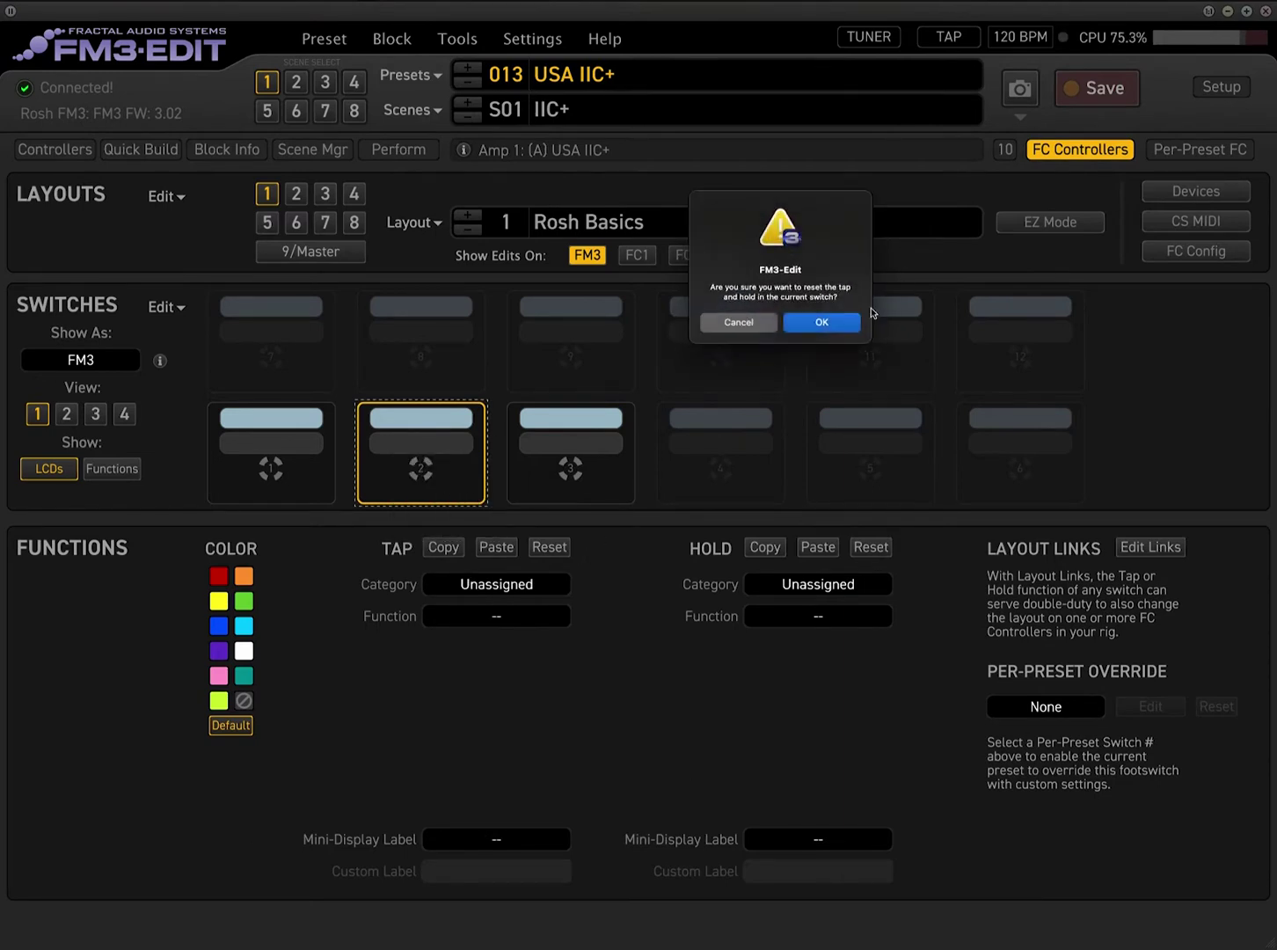
pyautogui.click(826, 322)
pyautogui.click(262, 435)
pyautogui.rightClick(264, 435)
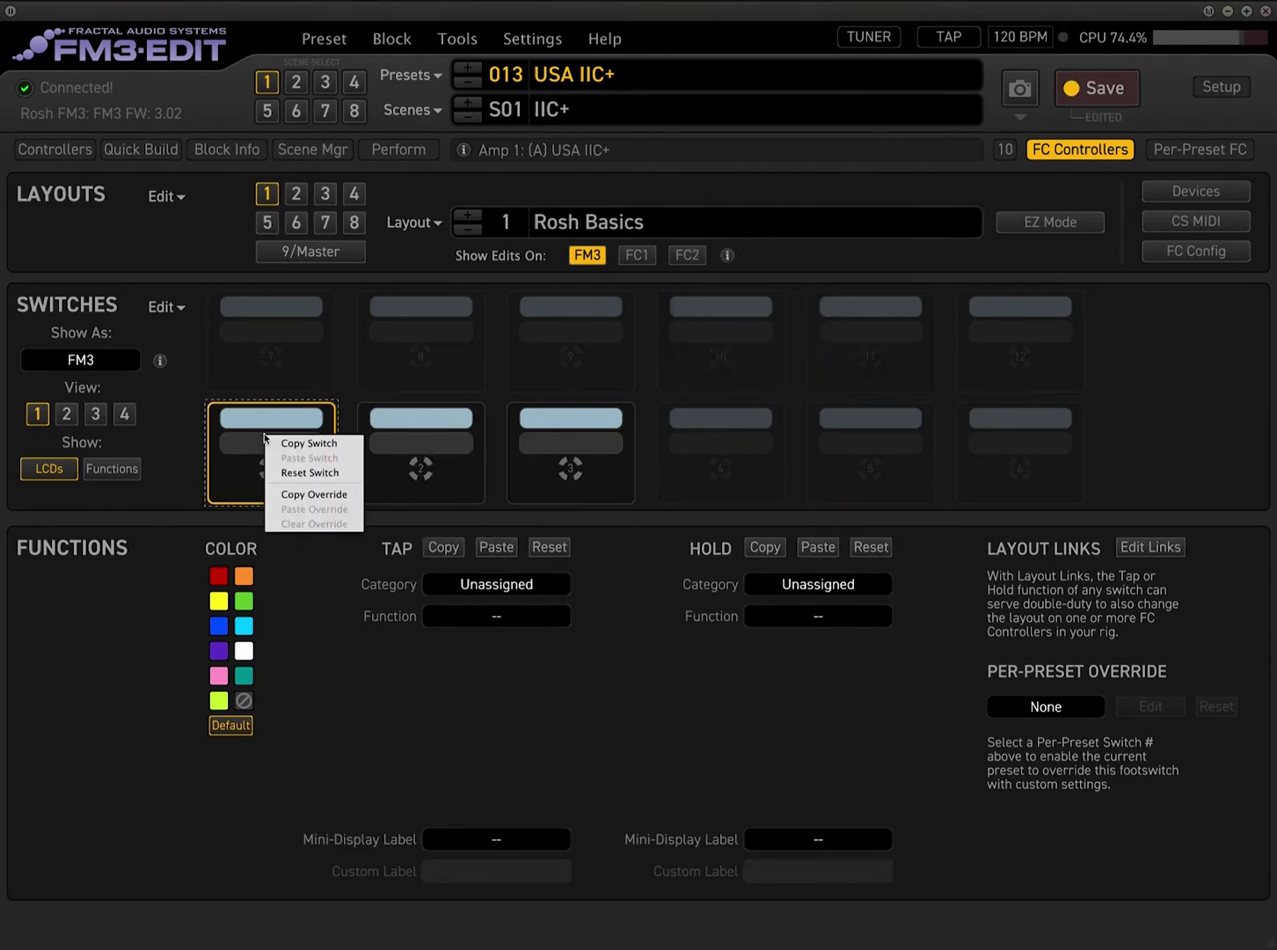
pyautogui.click(496, 584)
pyautogui.click(493, 622)
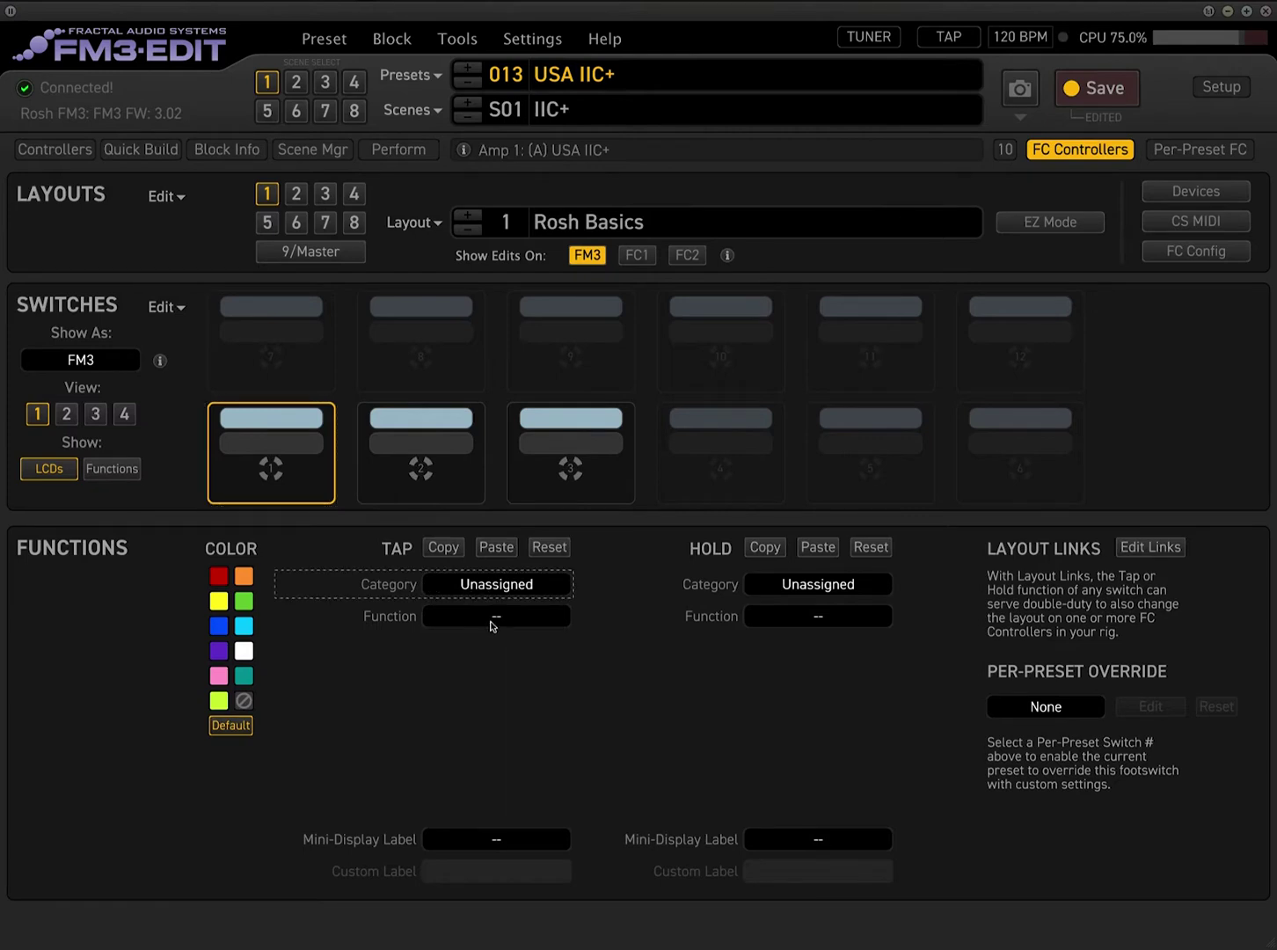
pyautogui.rightClick(274, 444)
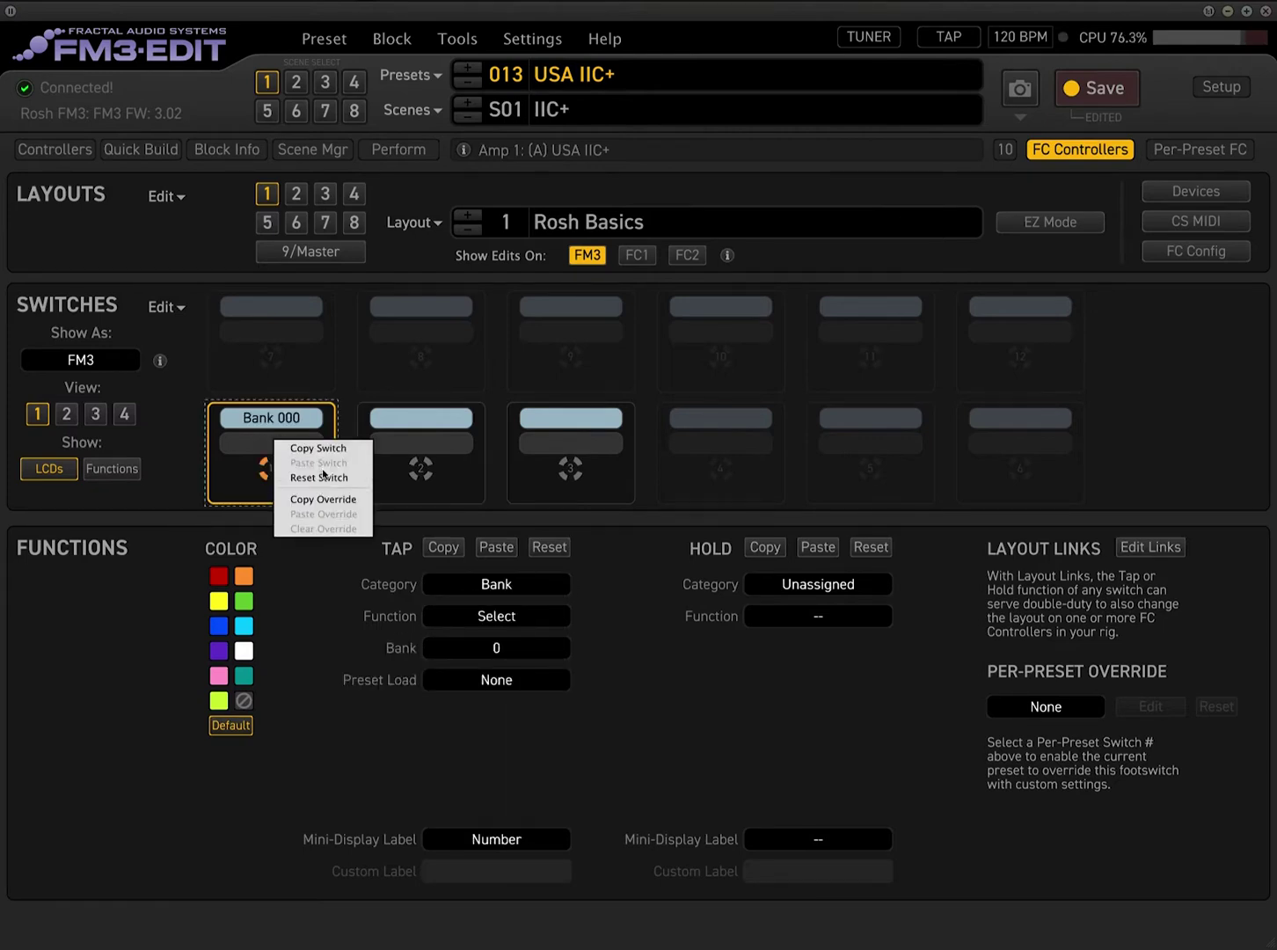
pyautogui.click(323, 477)
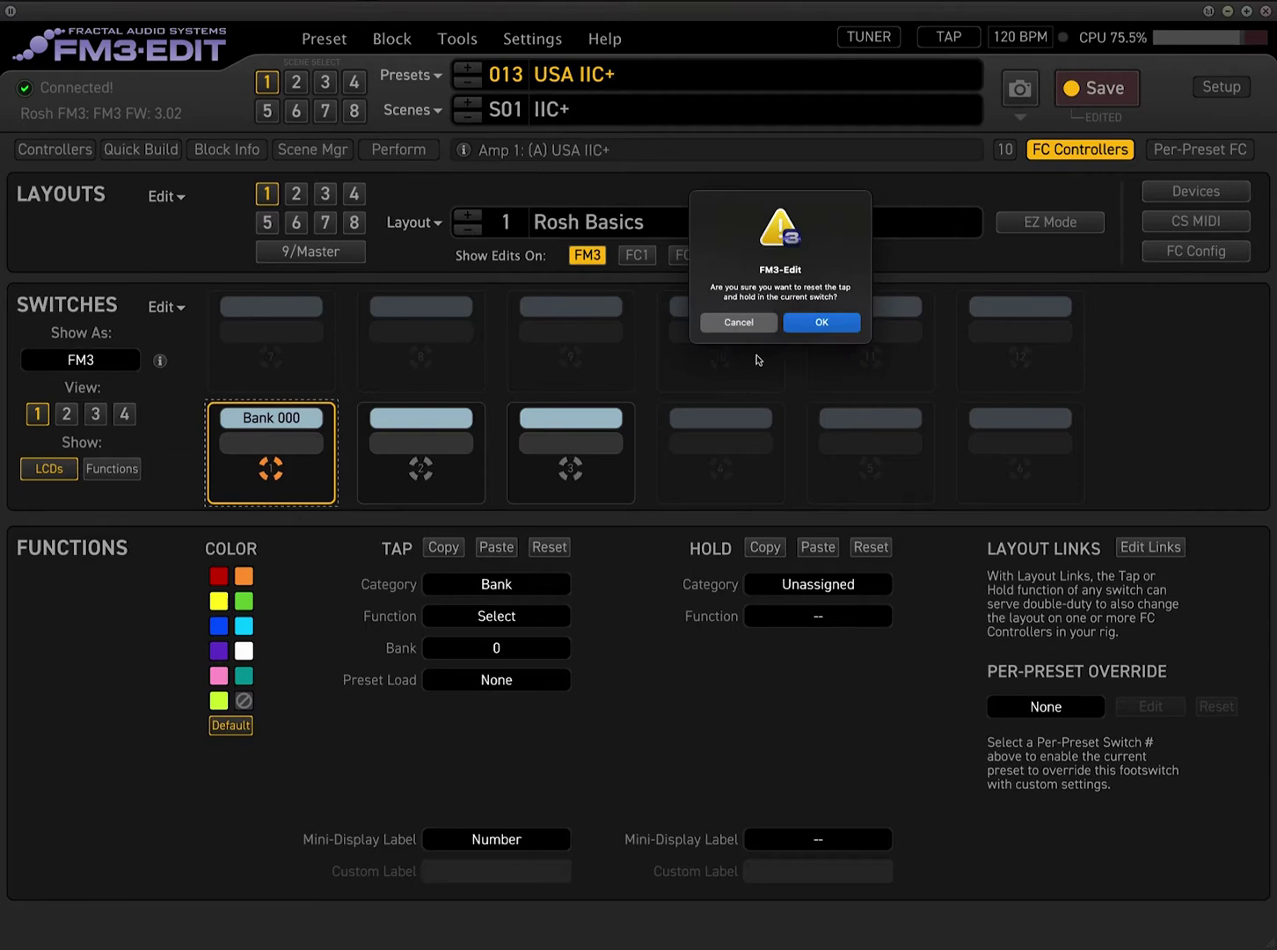
pyautogui.click(833, 326)
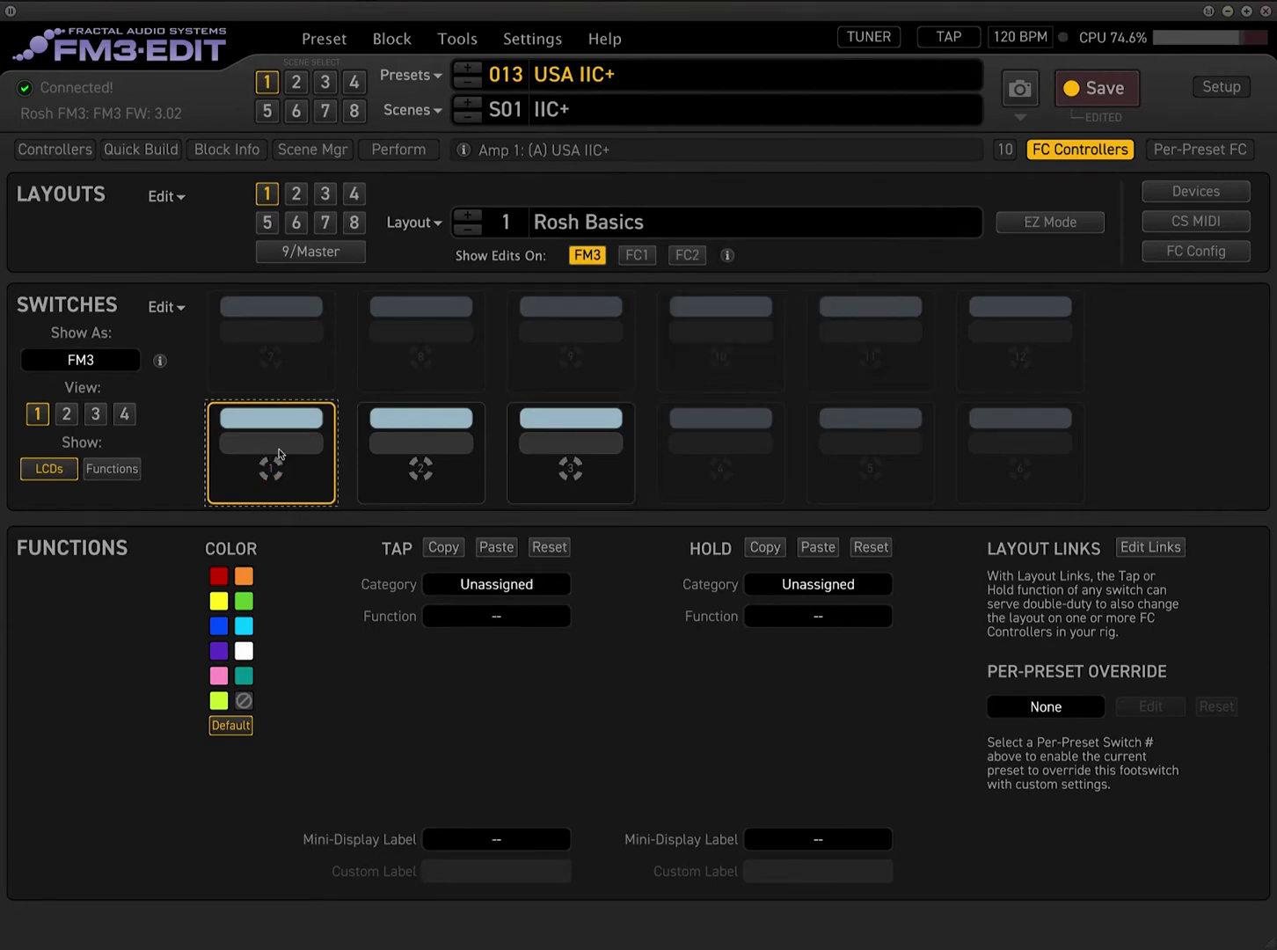
# - Check switches 1–3 and switch 1's tap category list, leaving it unassigned
pyautogui.click(429, 453)
pyautogui.click(570, 453)
pyautogui.click(420, 453)
pyautogui.click(253, 463)
pyautogui.click(508, 590)
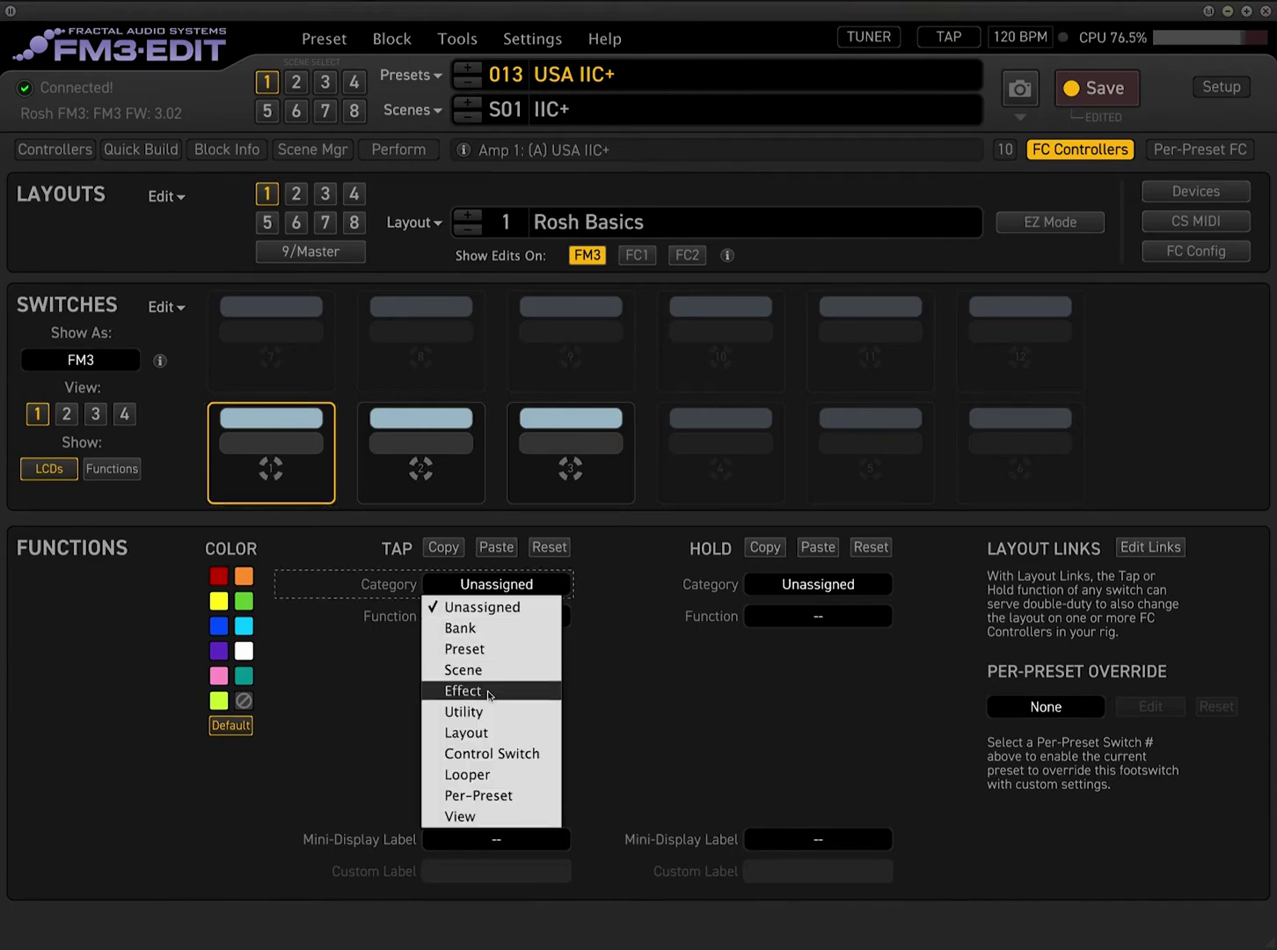
pyautogui.click(1058, 151)
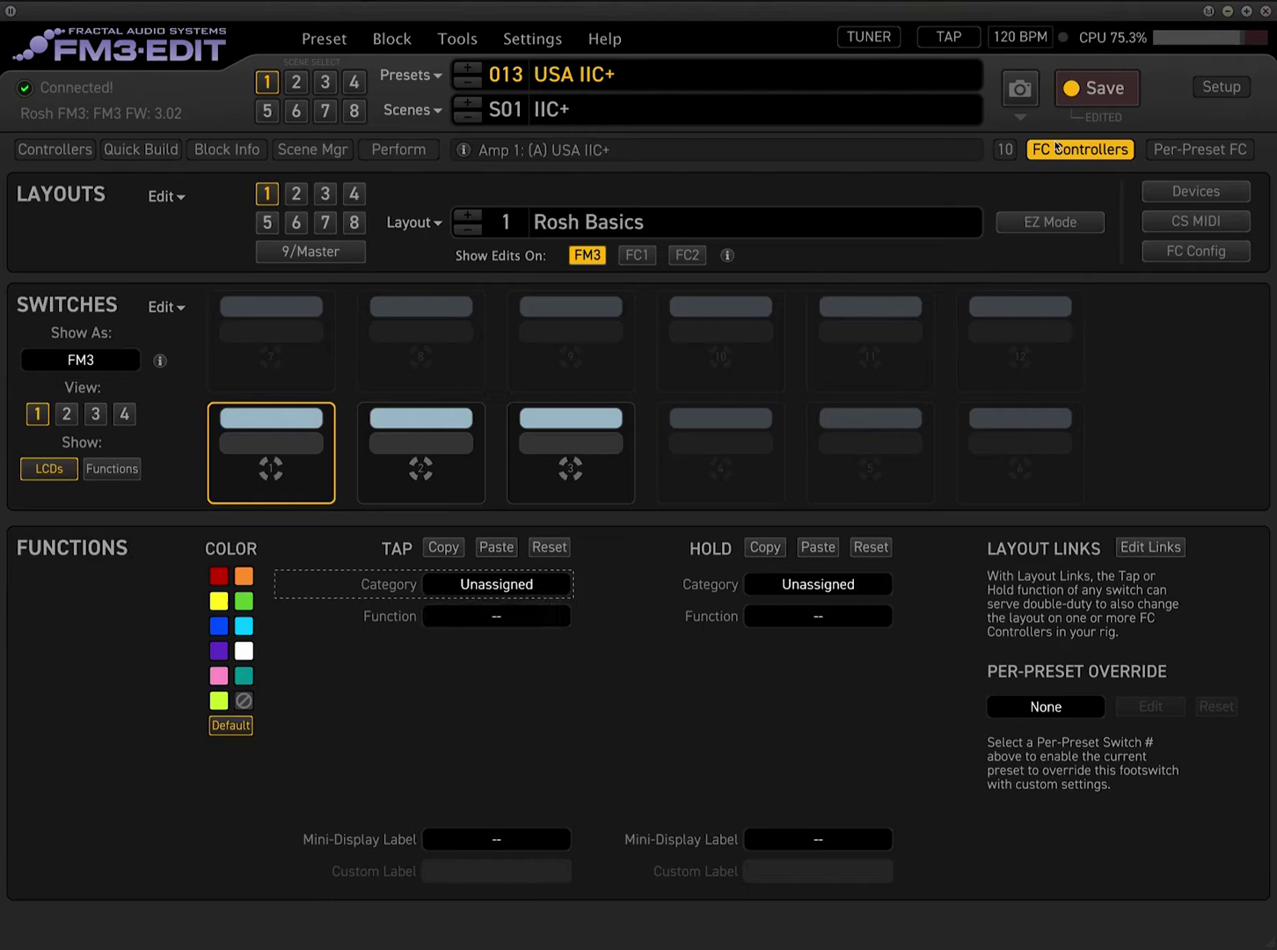
# - Select the Drive block in the grid, then bring up footswitch 1 in the layout editor
pyautogui.click(1058, 149)
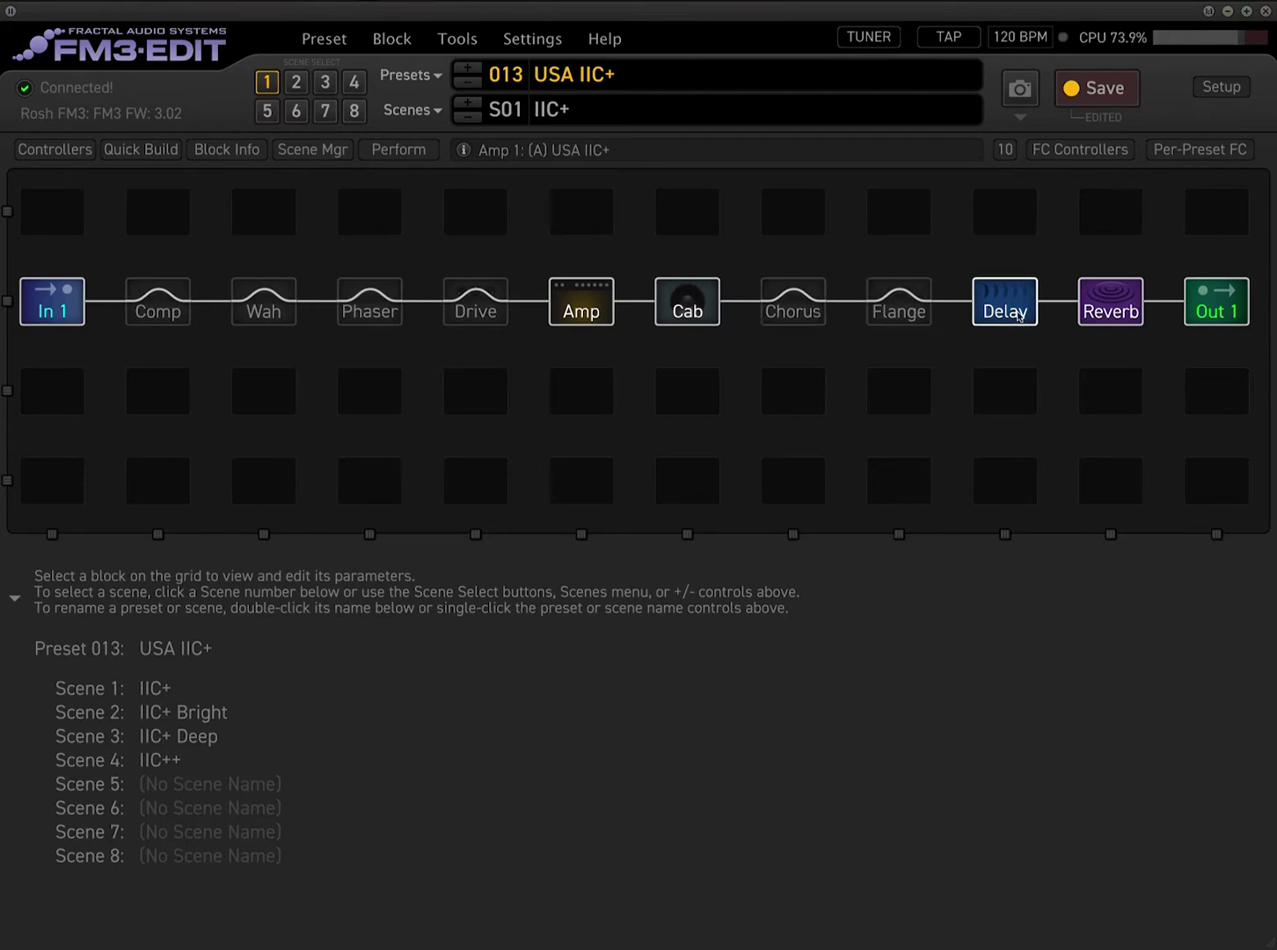
pyautogui.click(463, 313)
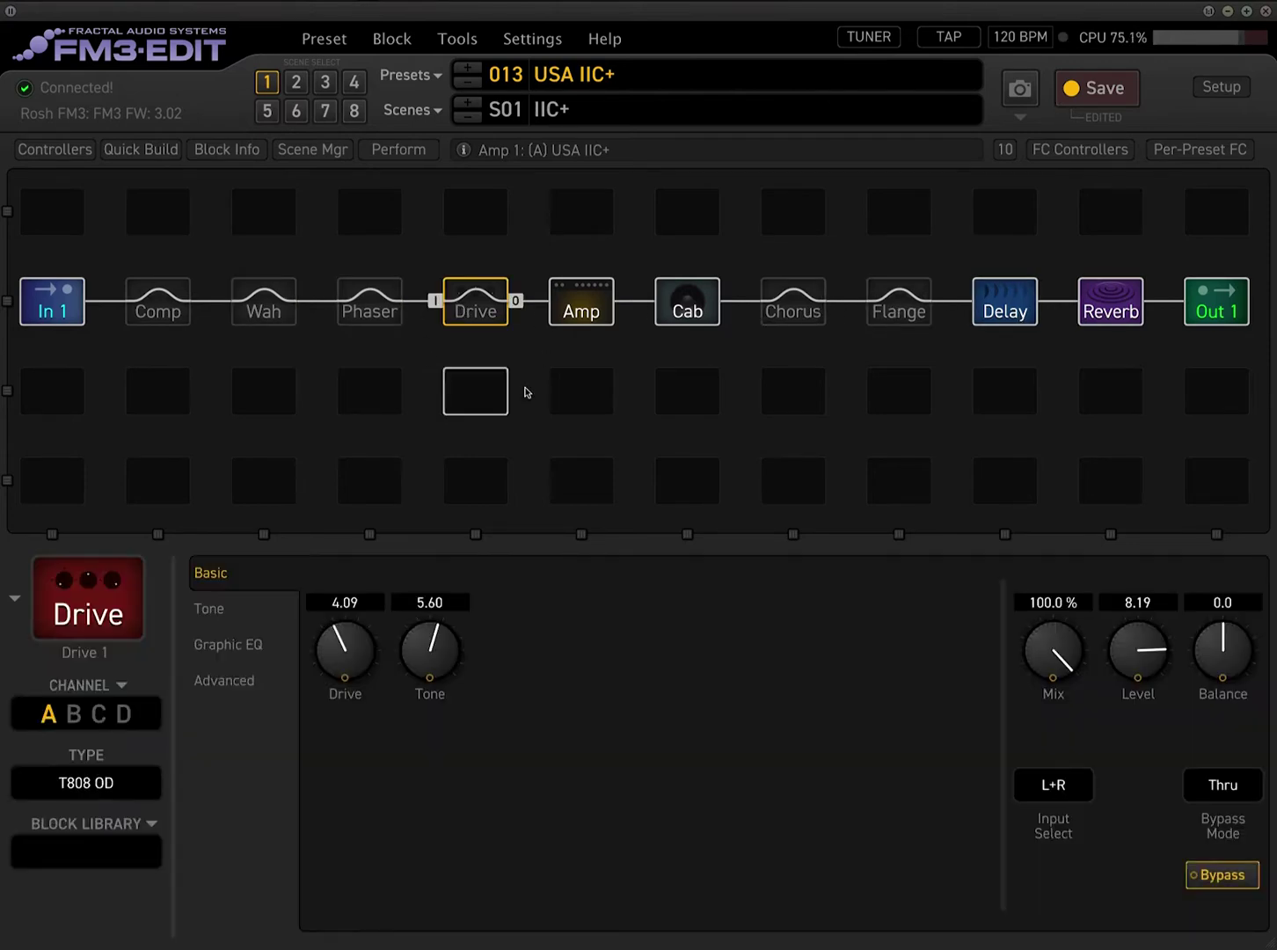
pyautogui.click(1090, 153)
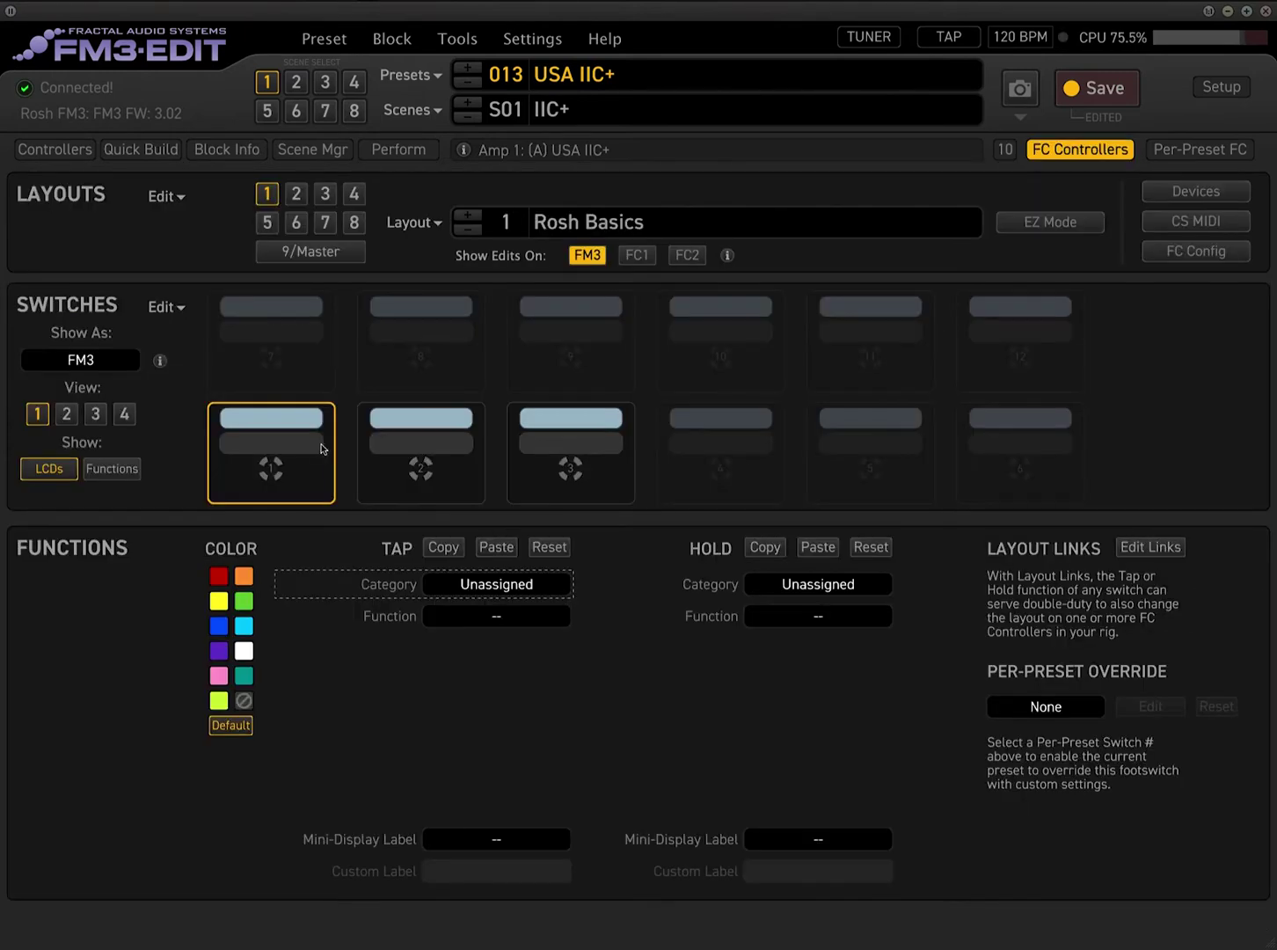
pyautogui.click(268, 444)
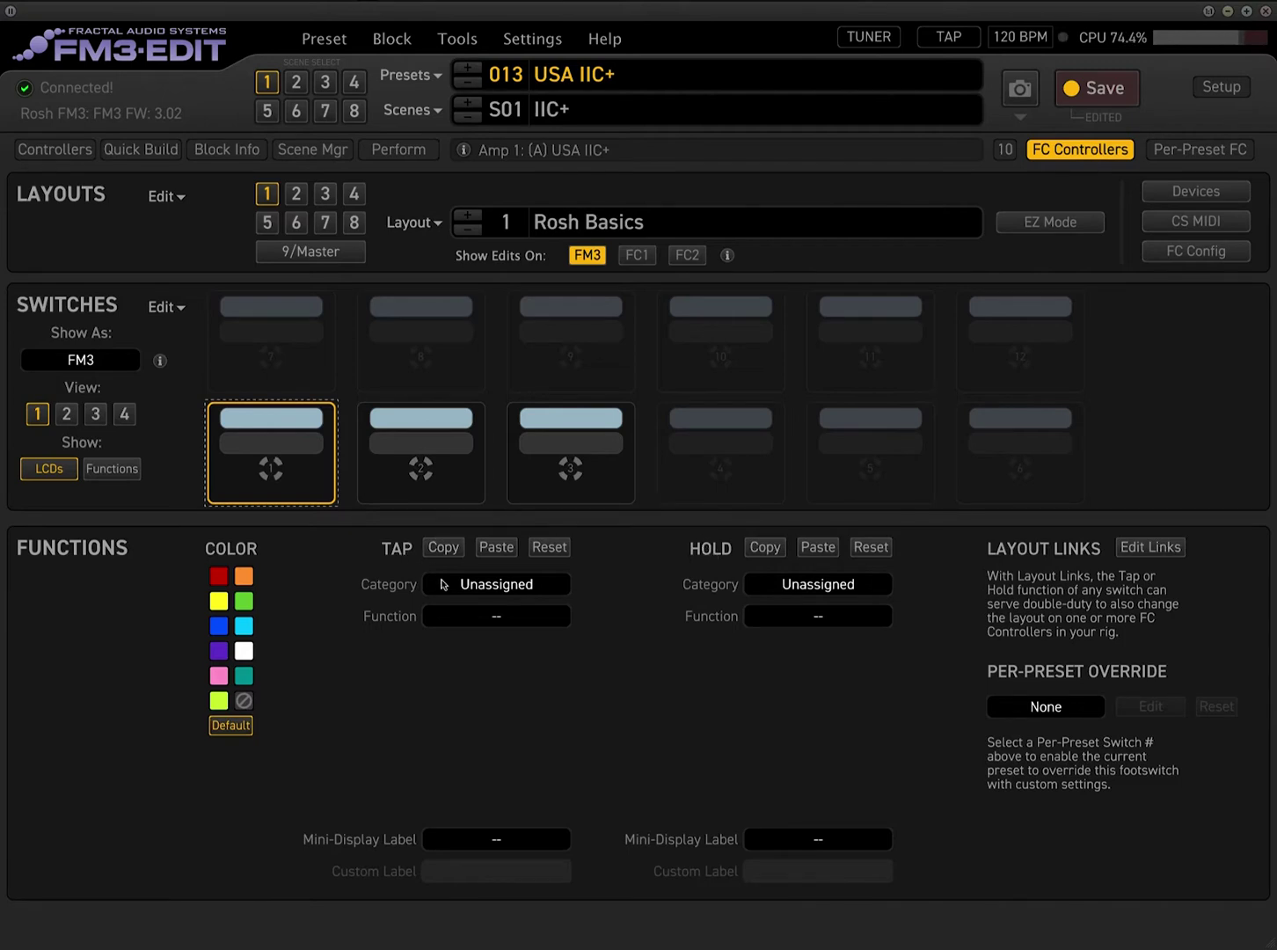
# - Set switch 1's tap category to Effect with the Bypass function
pyautogui.click(497, 585)
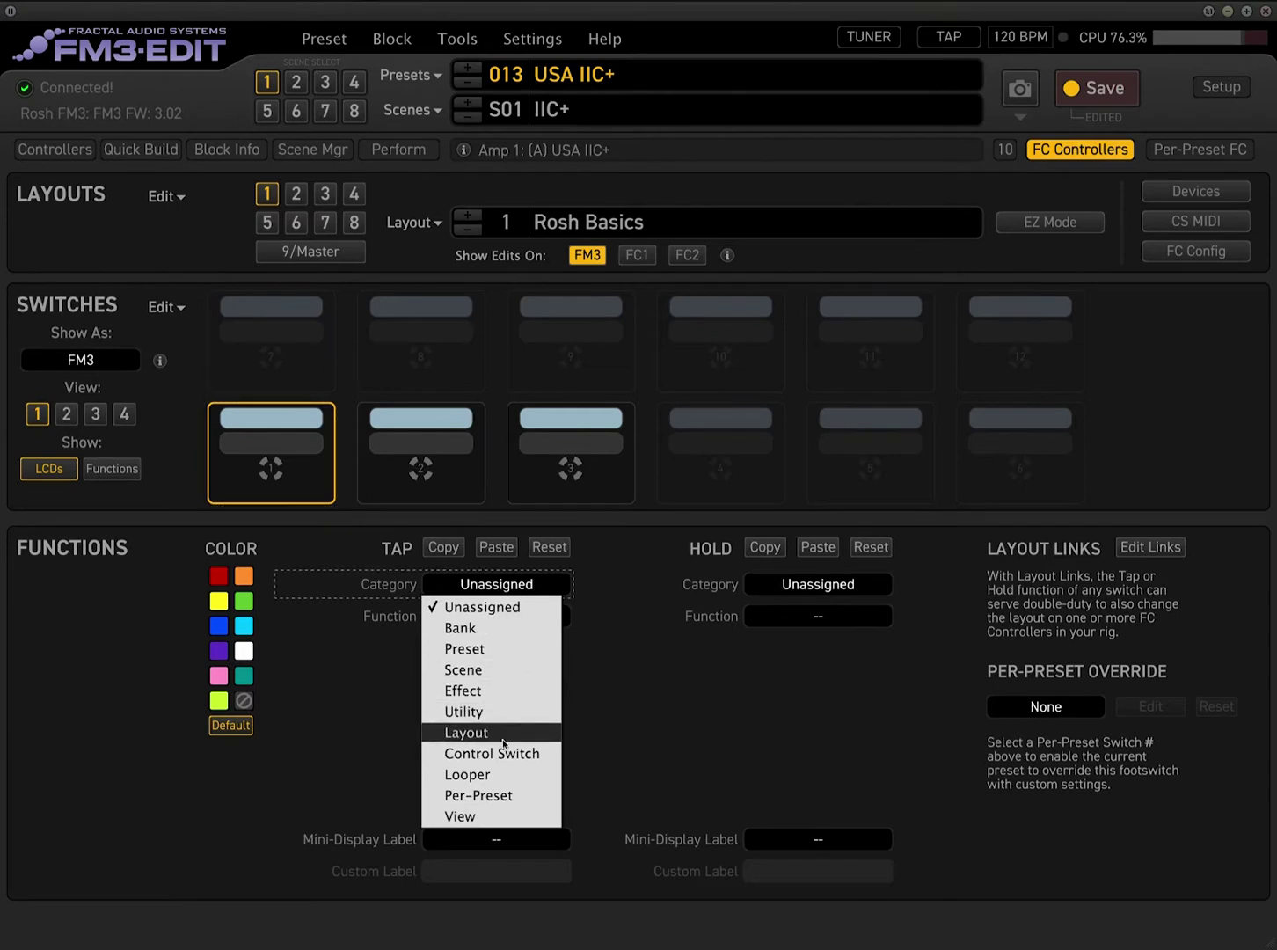
pyautogui.click(873, 777)
pyautogui.click(865, 596)
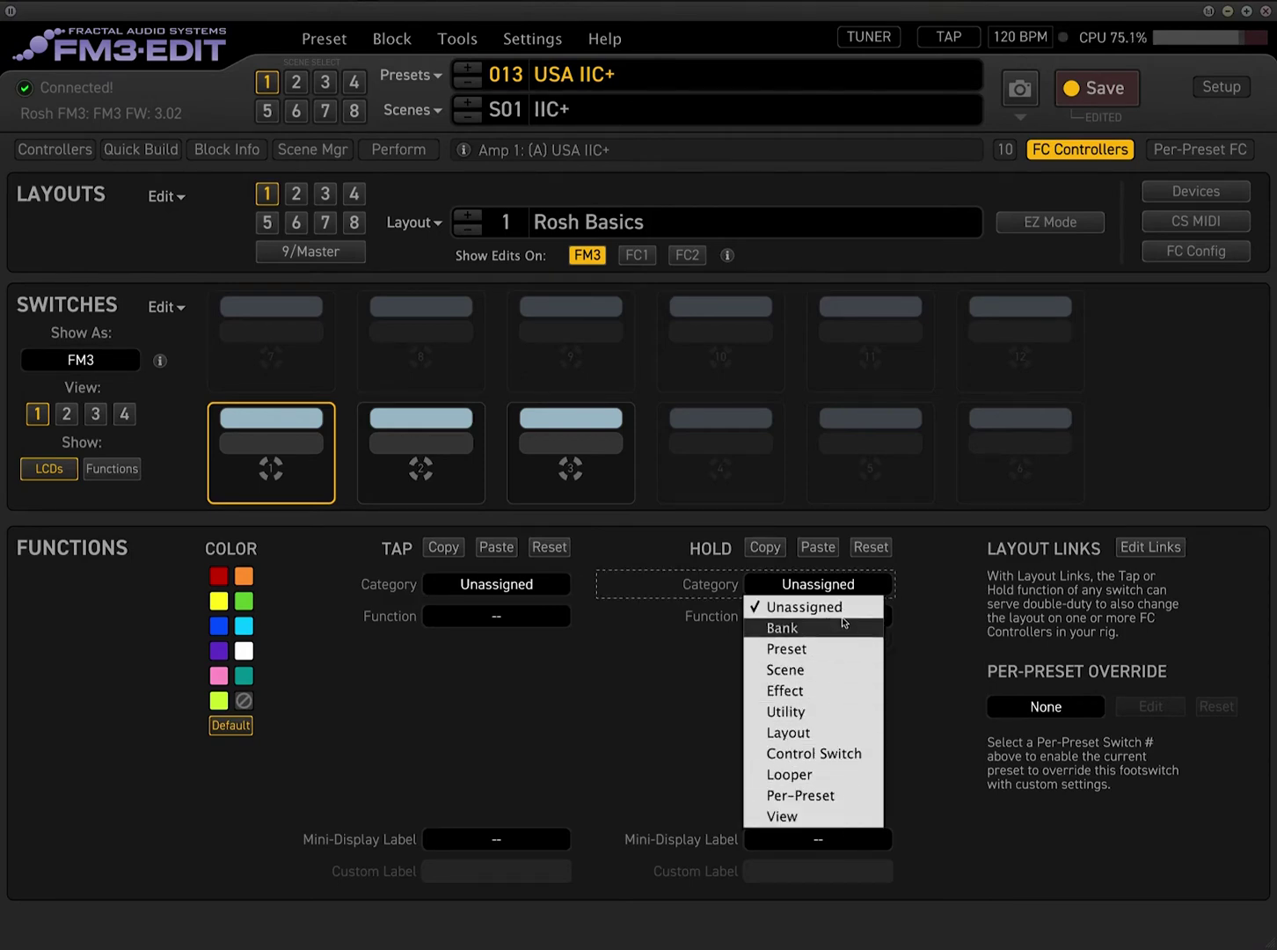
pyautogui.click(567, 721)
pyautogui.click(483, 587)
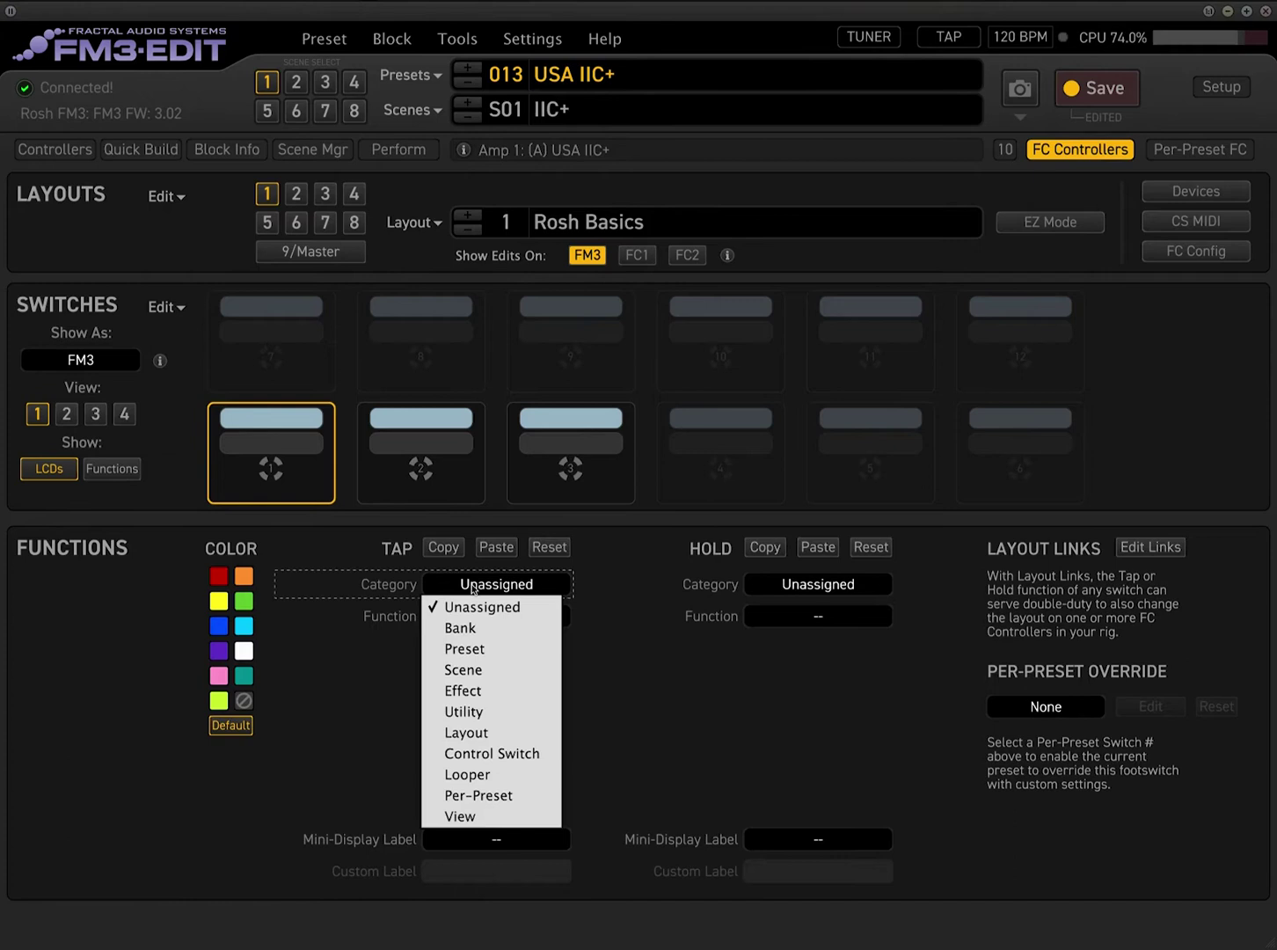
pyautogui.click(486, 695)
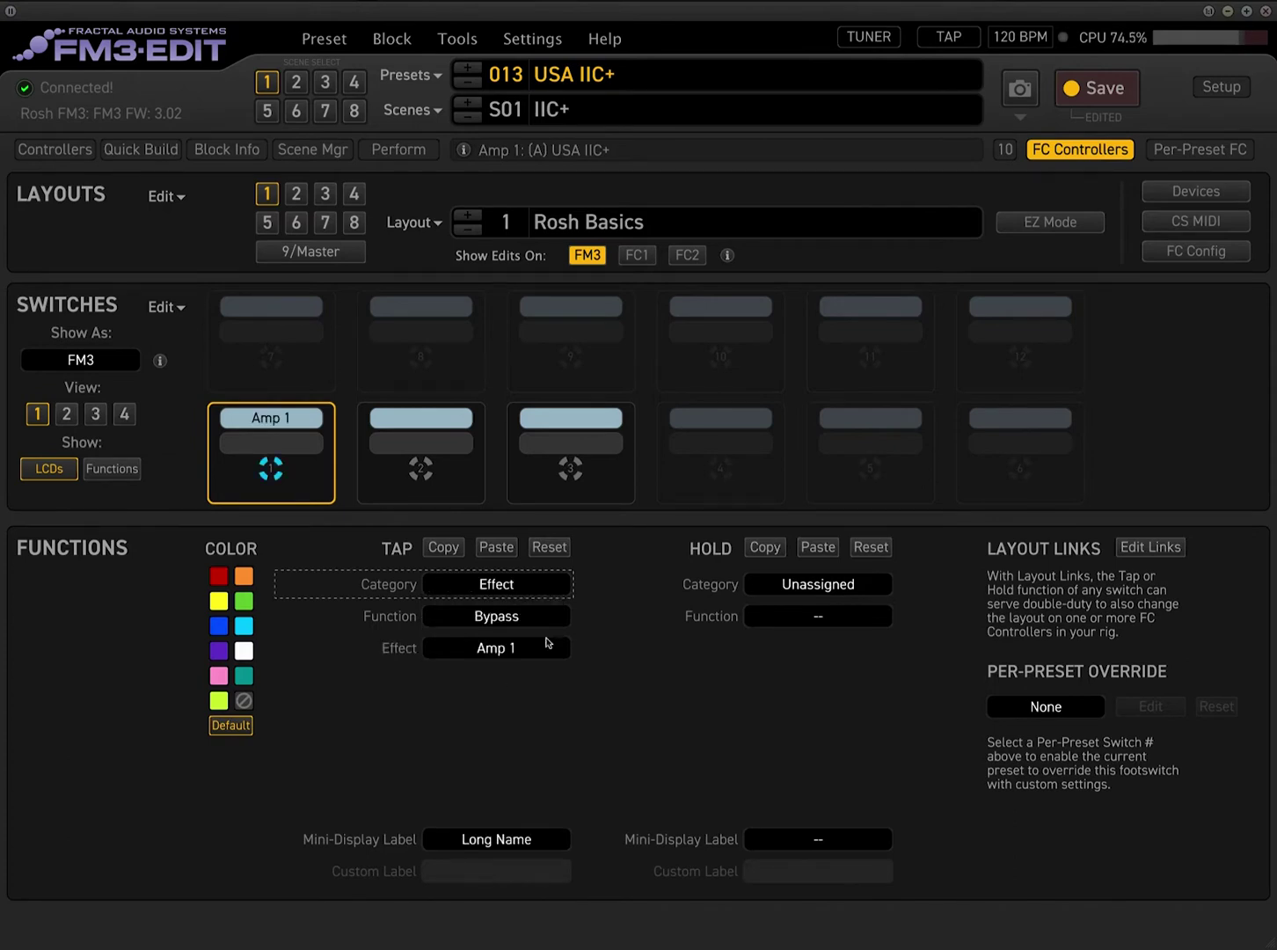
pyautogui.click(411, 623)
pyautogui.click(528, 624)
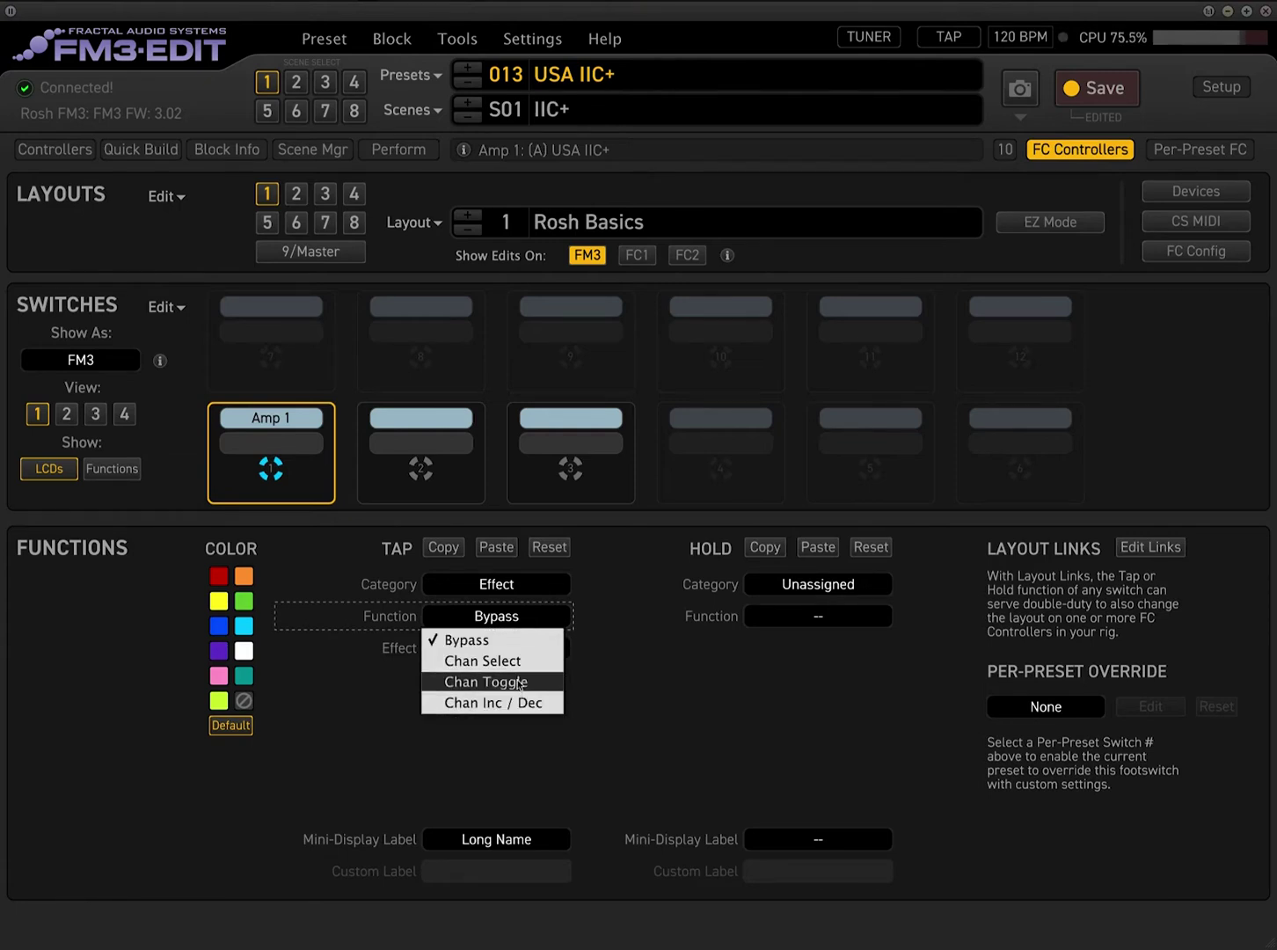
pyautogui.click(625, 612)
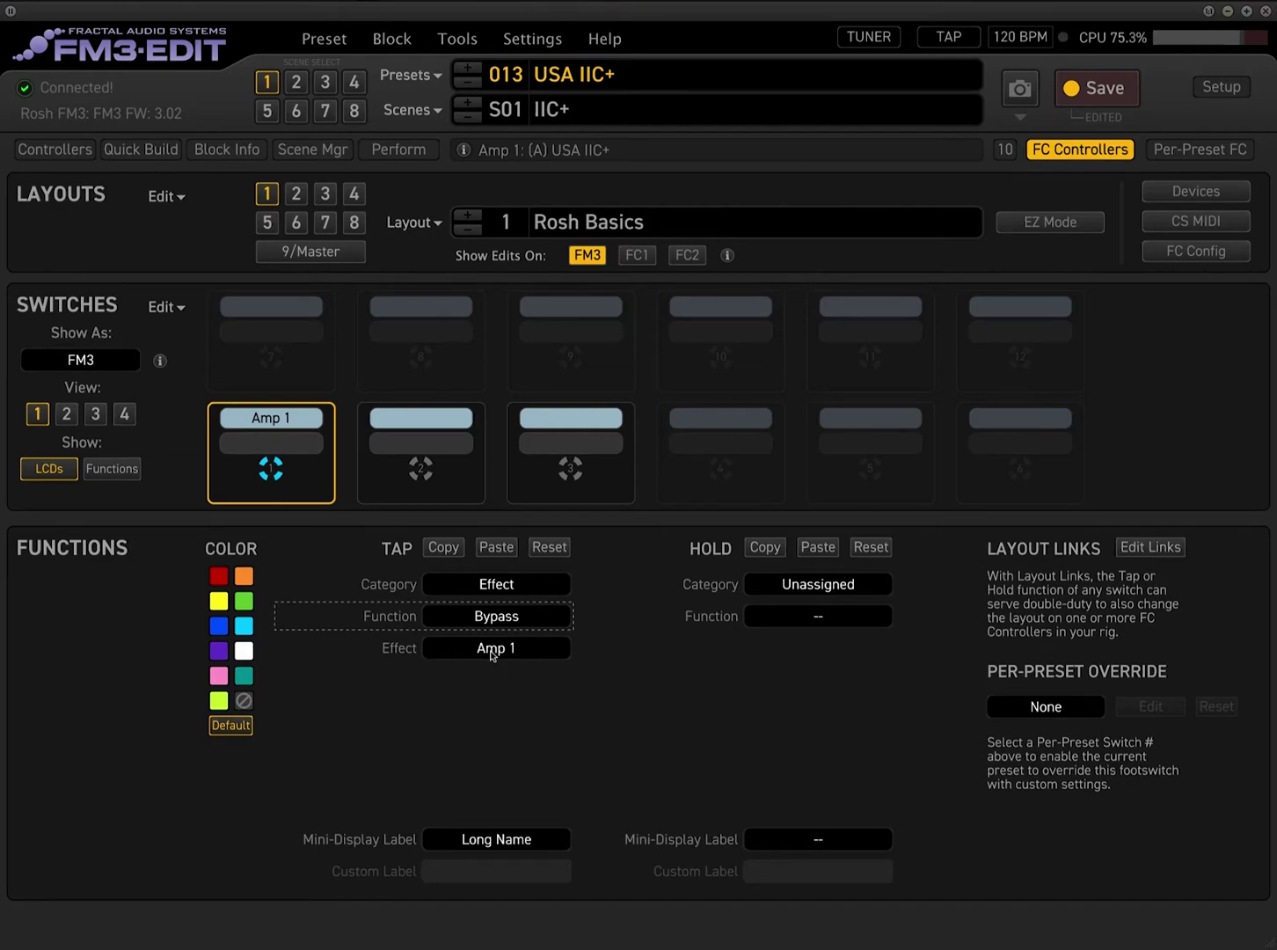
# - Assign Drive 1 as switch 1's tap effect and check the Drive block in the grid
pyautogui.click(490, 651)
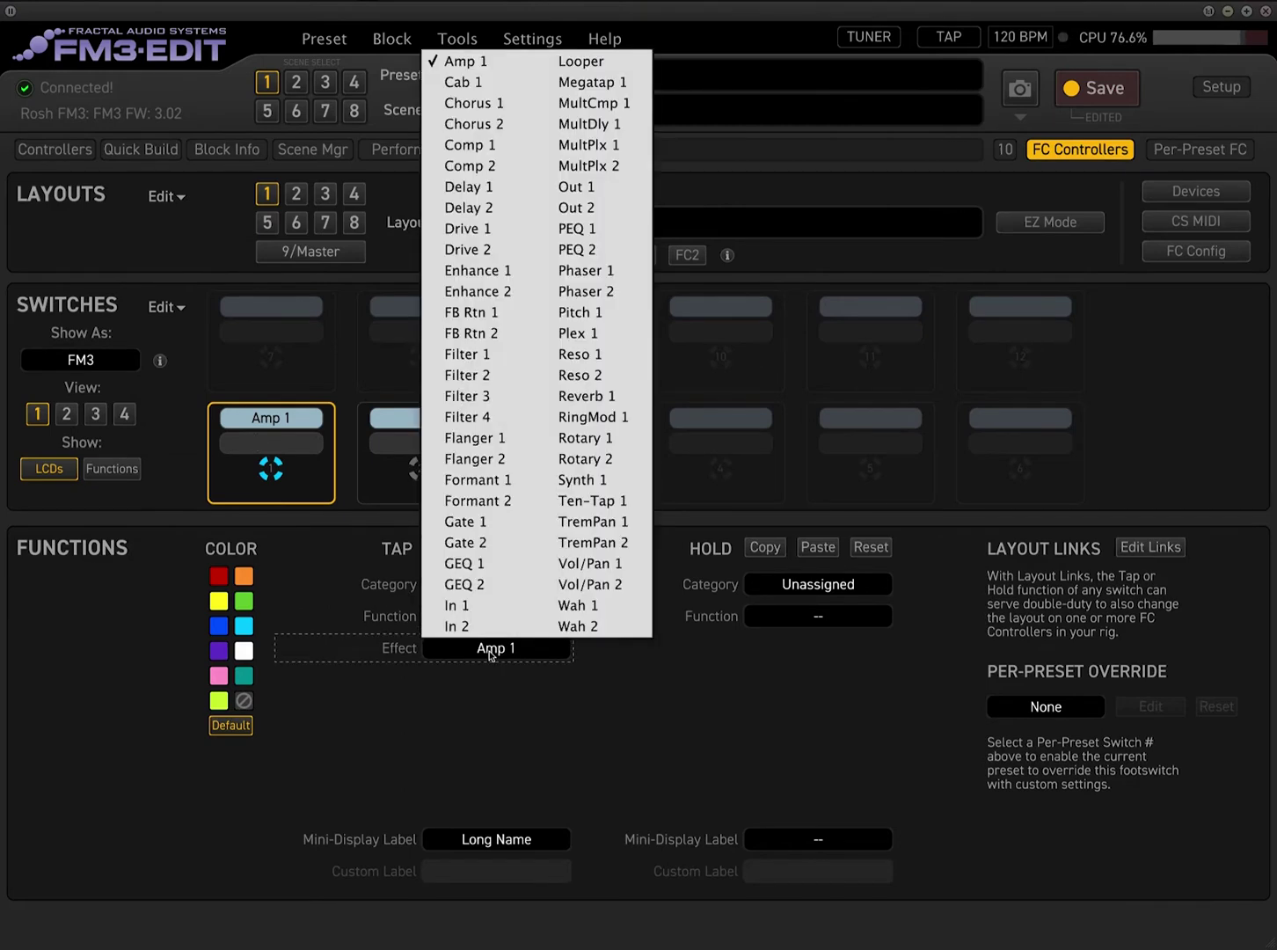
pyautogui.click(920, 255)
pyautogui.click(1045, 161)
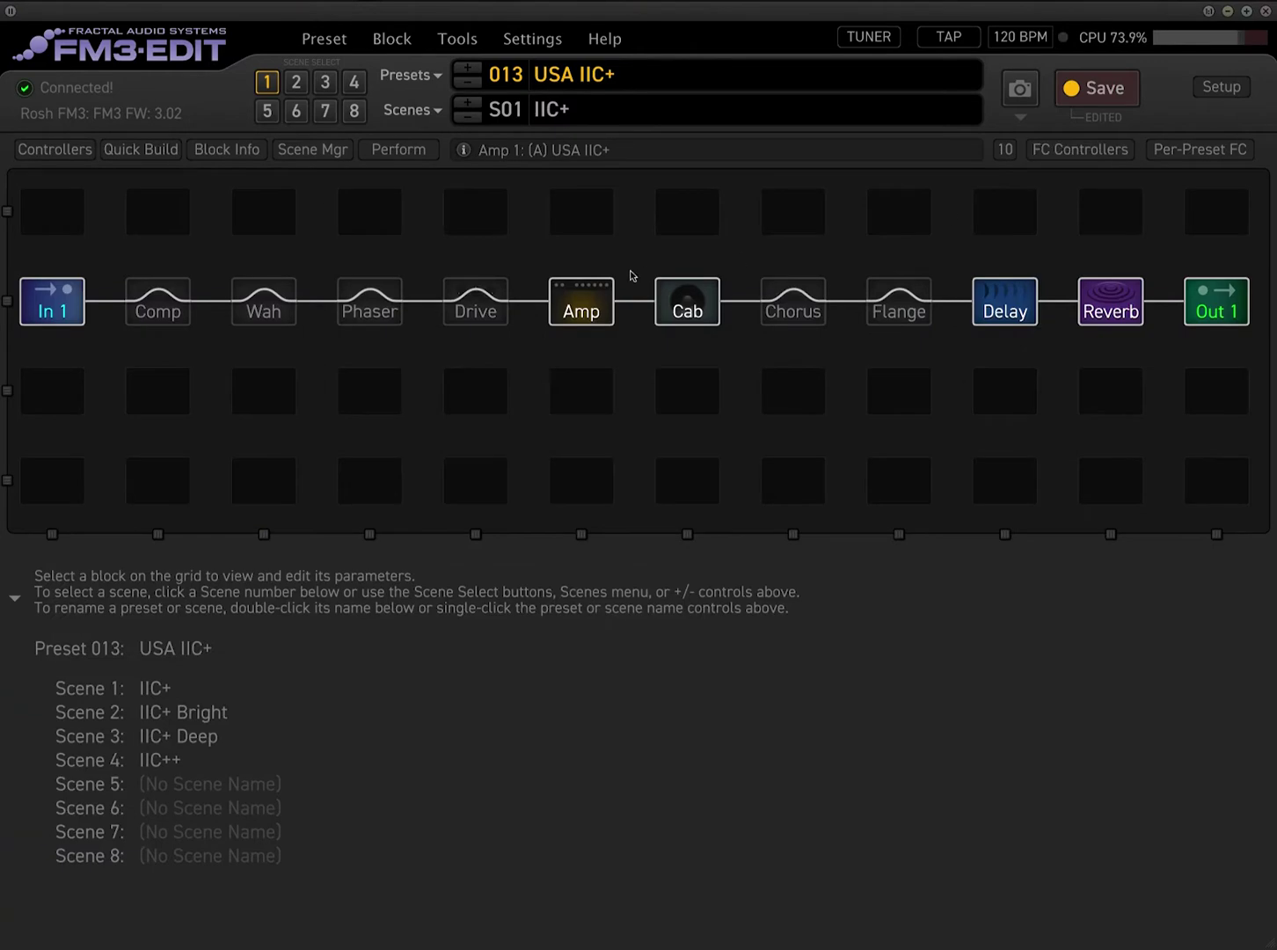
pyautogui.click(490, 308)
pyautogui.click(1080, 149)
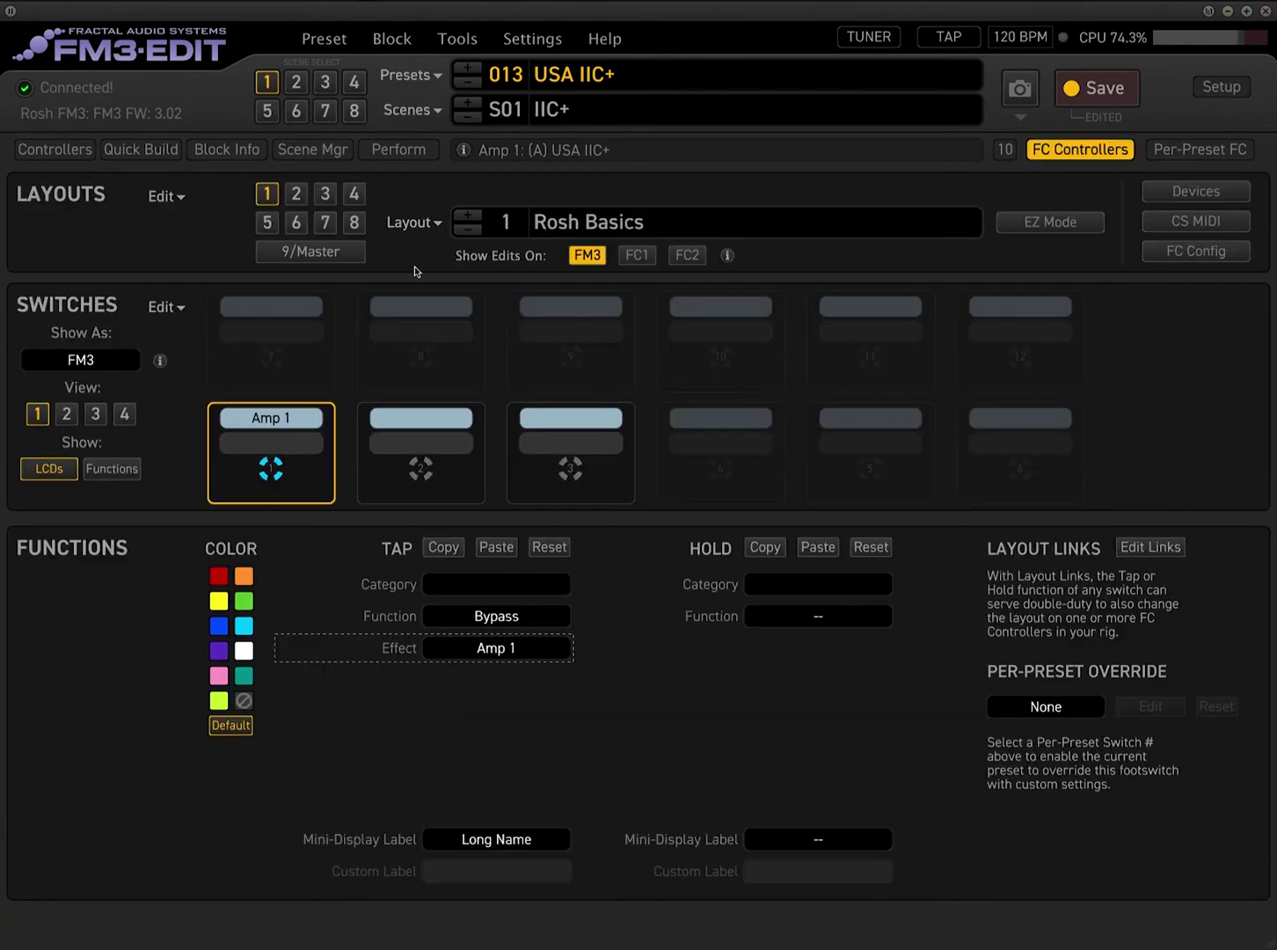
pyautogui.click(491, 653)
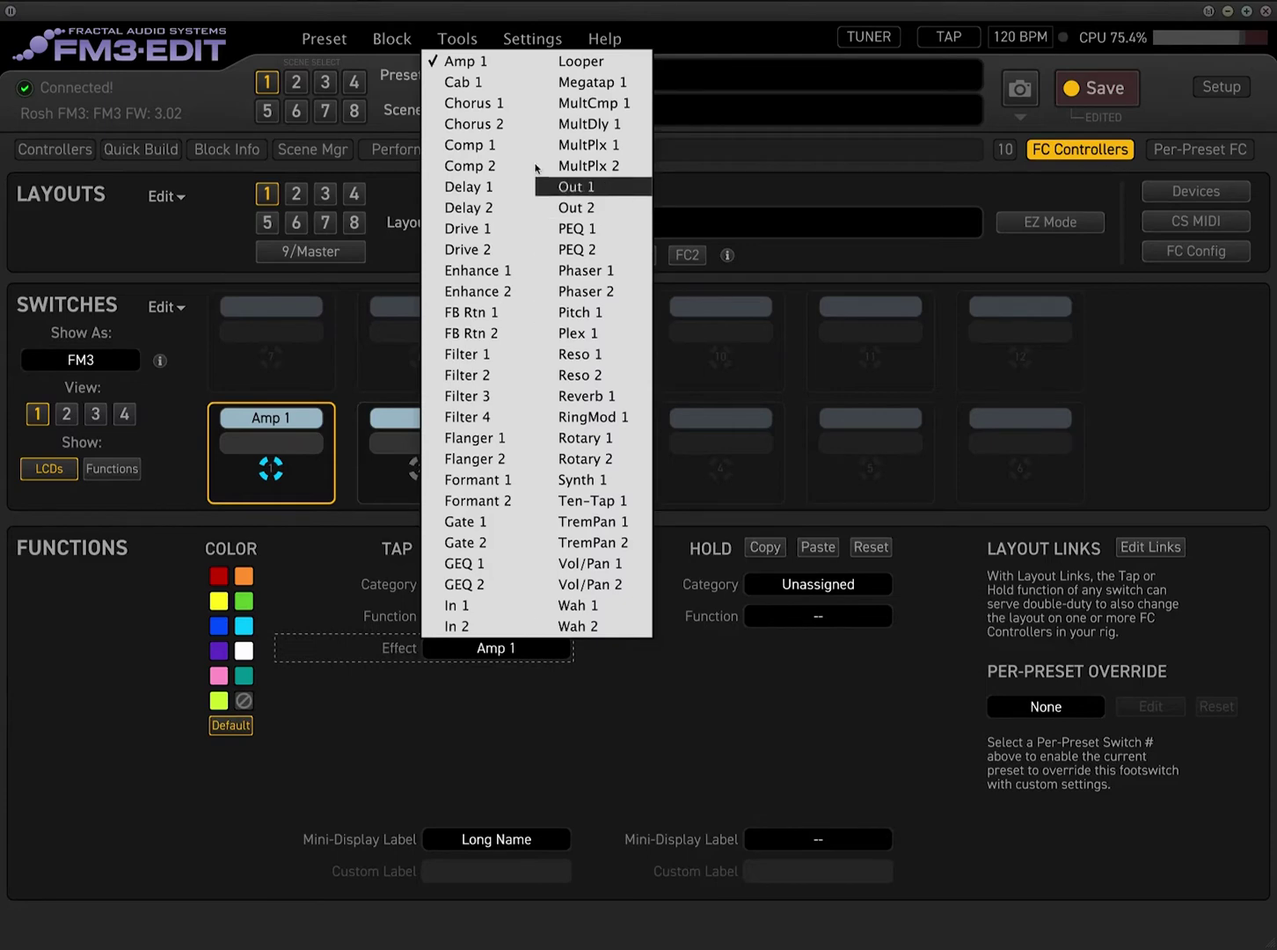
pyautogui.click(499, 227)
pyautogui.click(1033, 148)
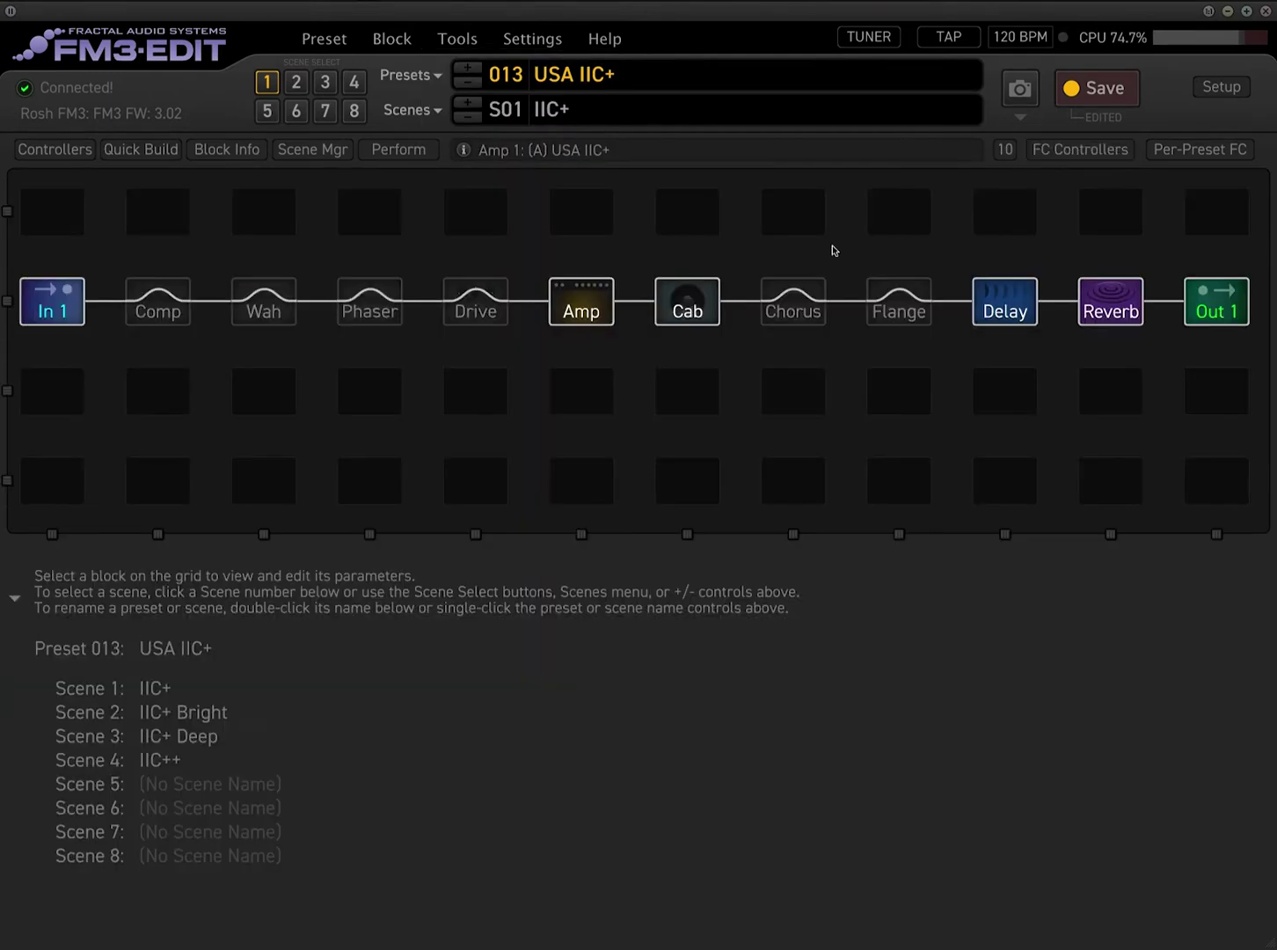
pyautogui.click(468, 307)
pyautogui.click(1066, 151)
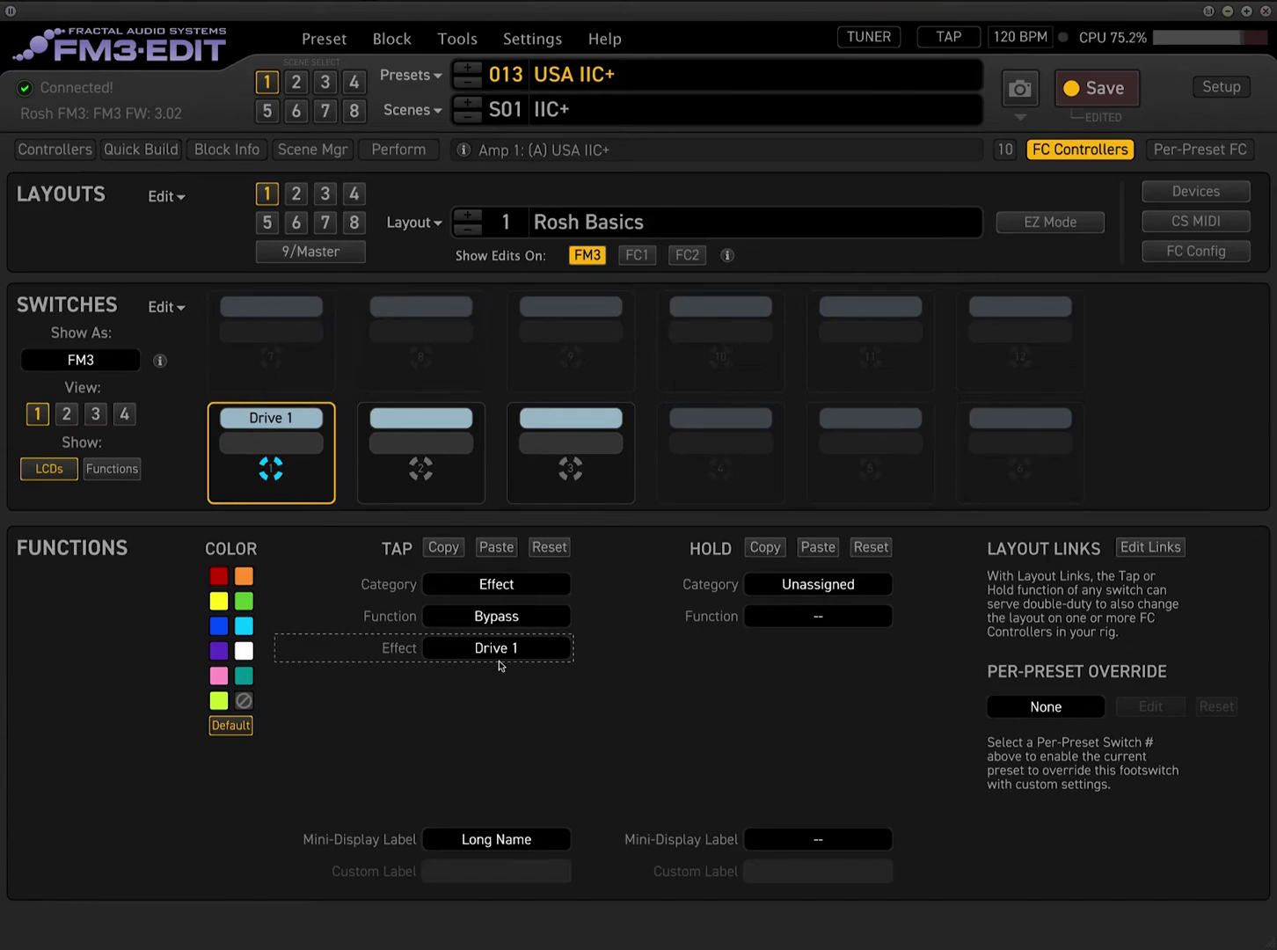
pyautogui.click(1093, 157)
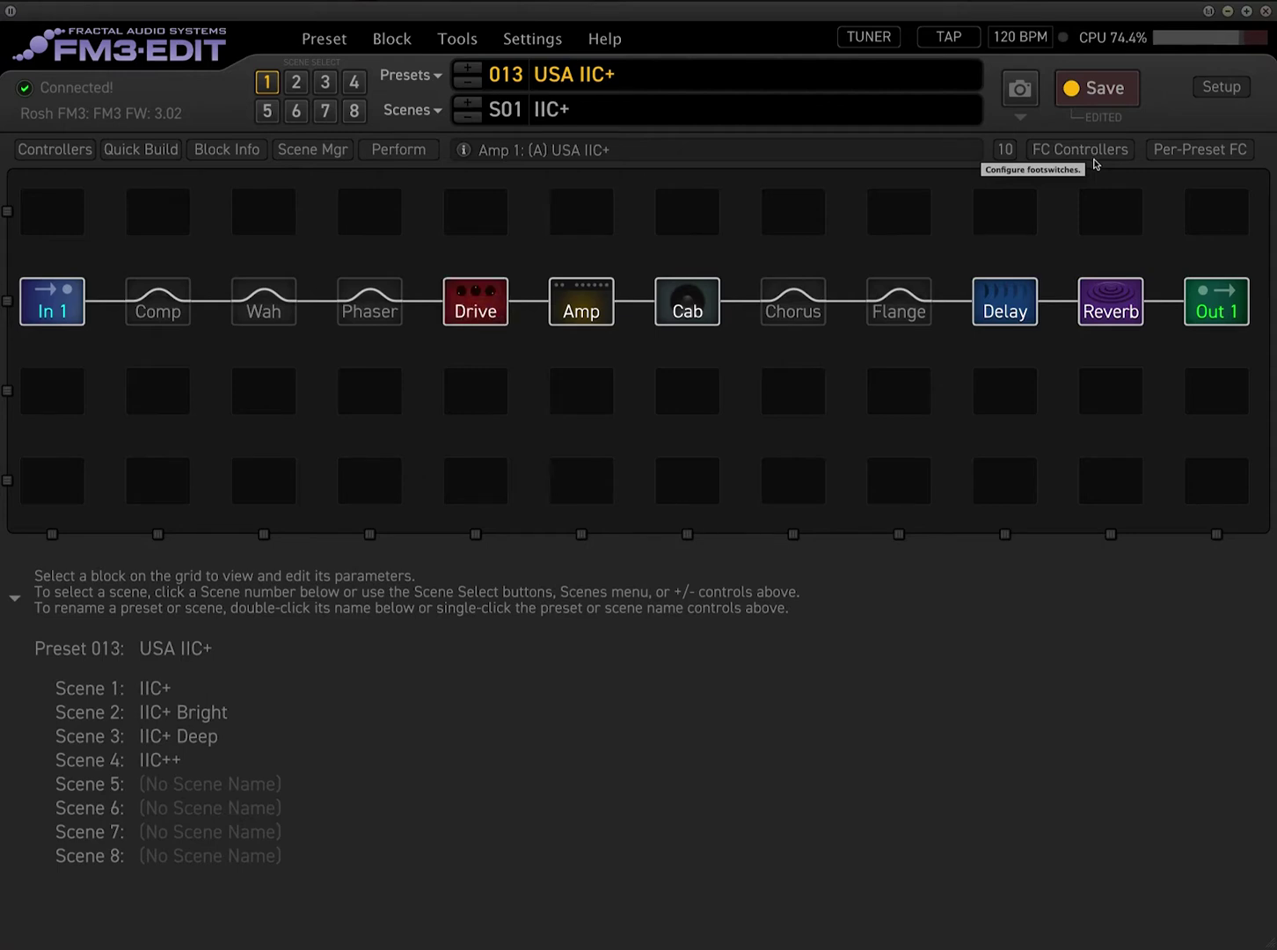
# - Make switch 2's tap bypass Phaser 1 using the Effect category
pyautogui.click(1092, 155)
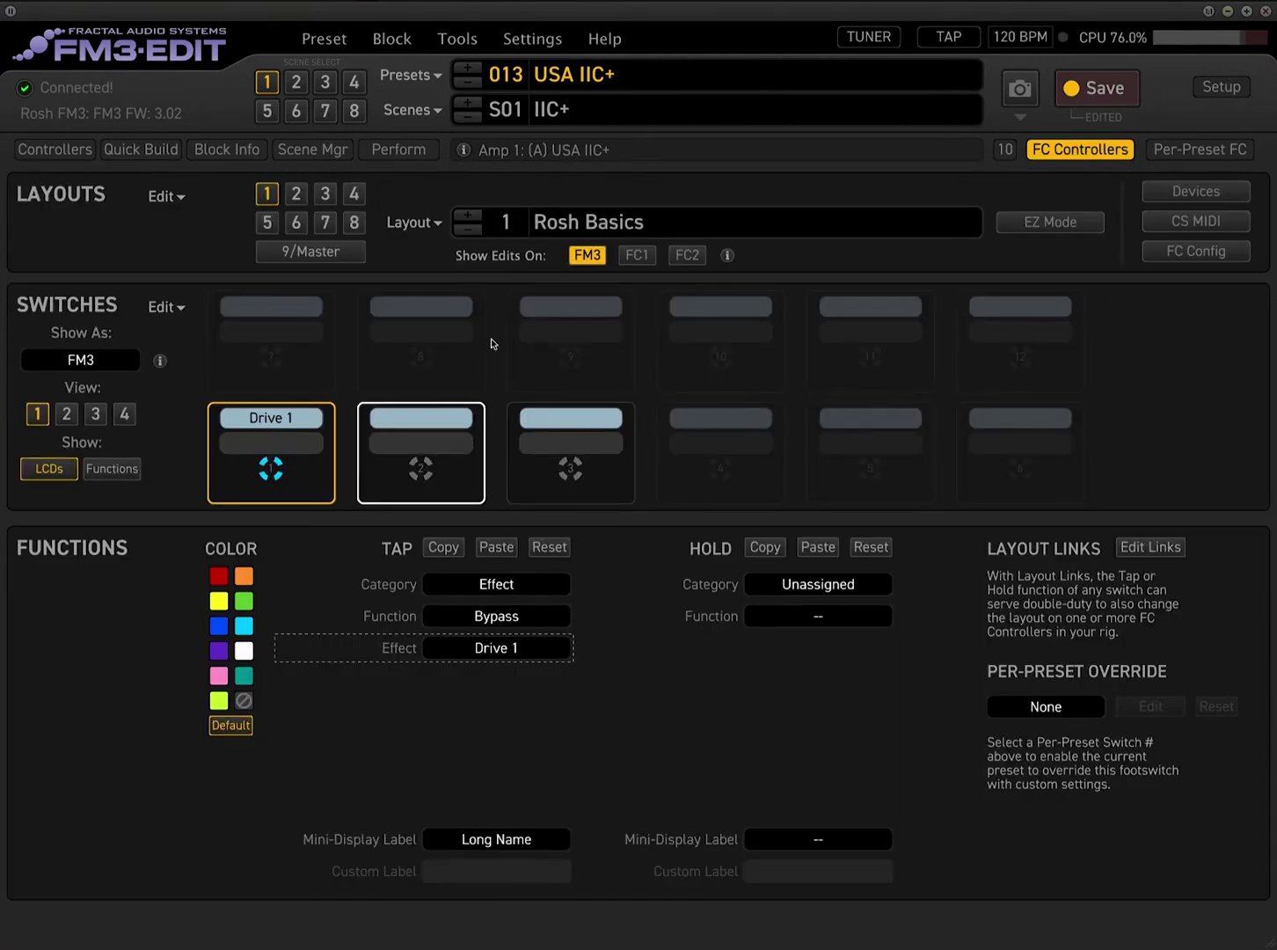
pyautogui.click(1031, 149)
pyautogui.click(367, 307)
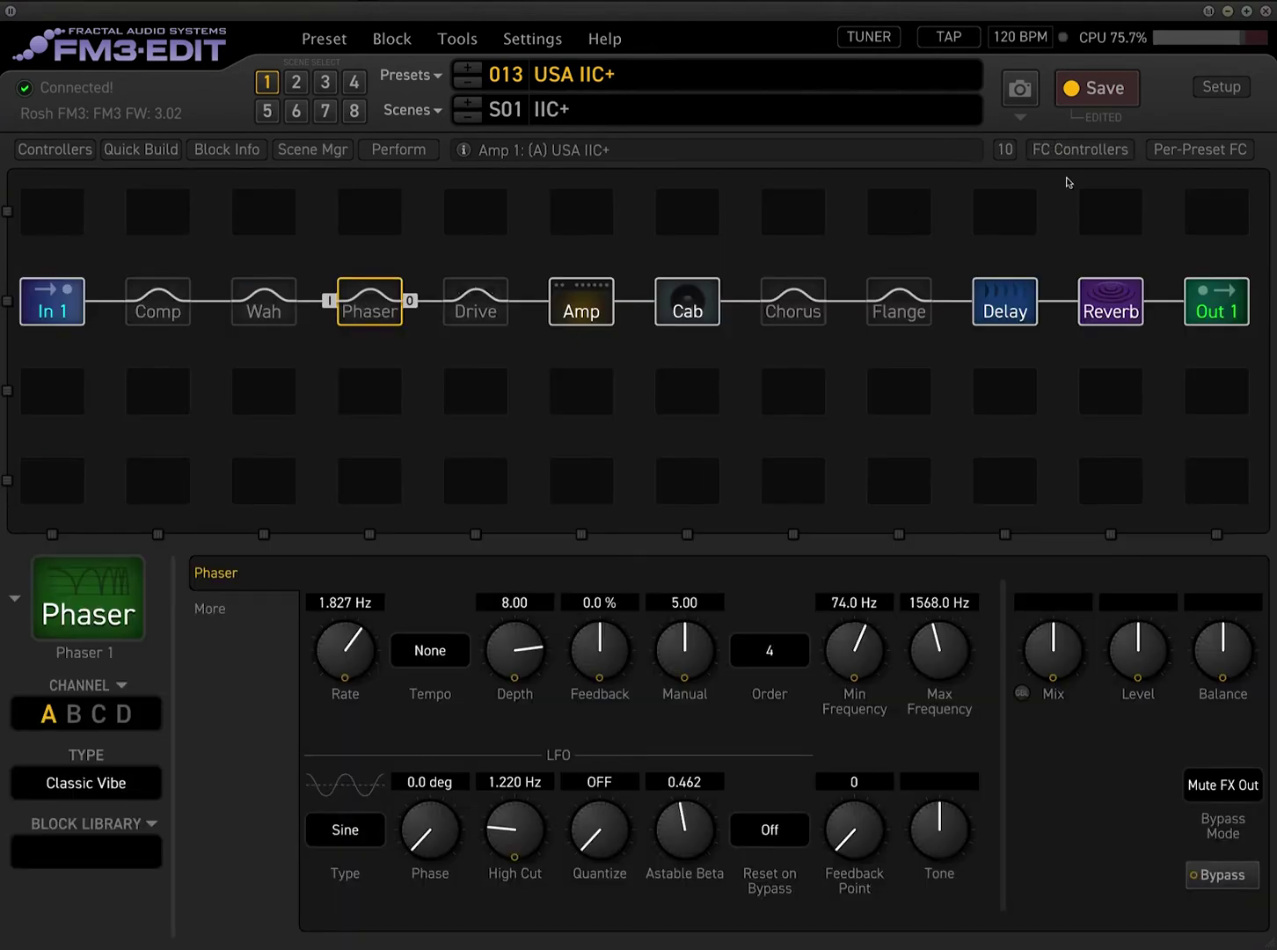
pyautogui.click(1080, 150)
pyautogui.click(444, 420)
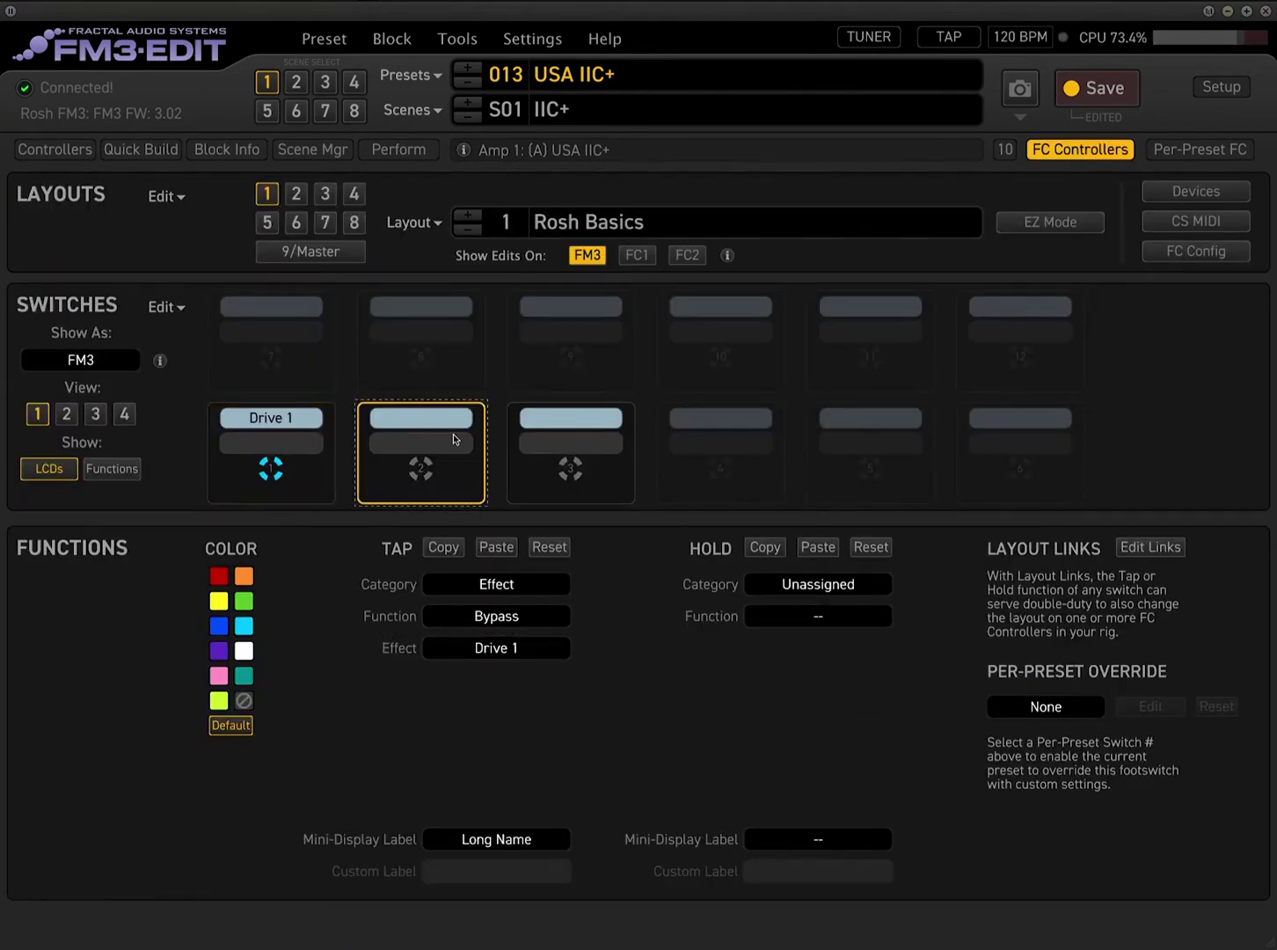
pyautogui.click(491, 581)
pyautogui.click(628, 641)
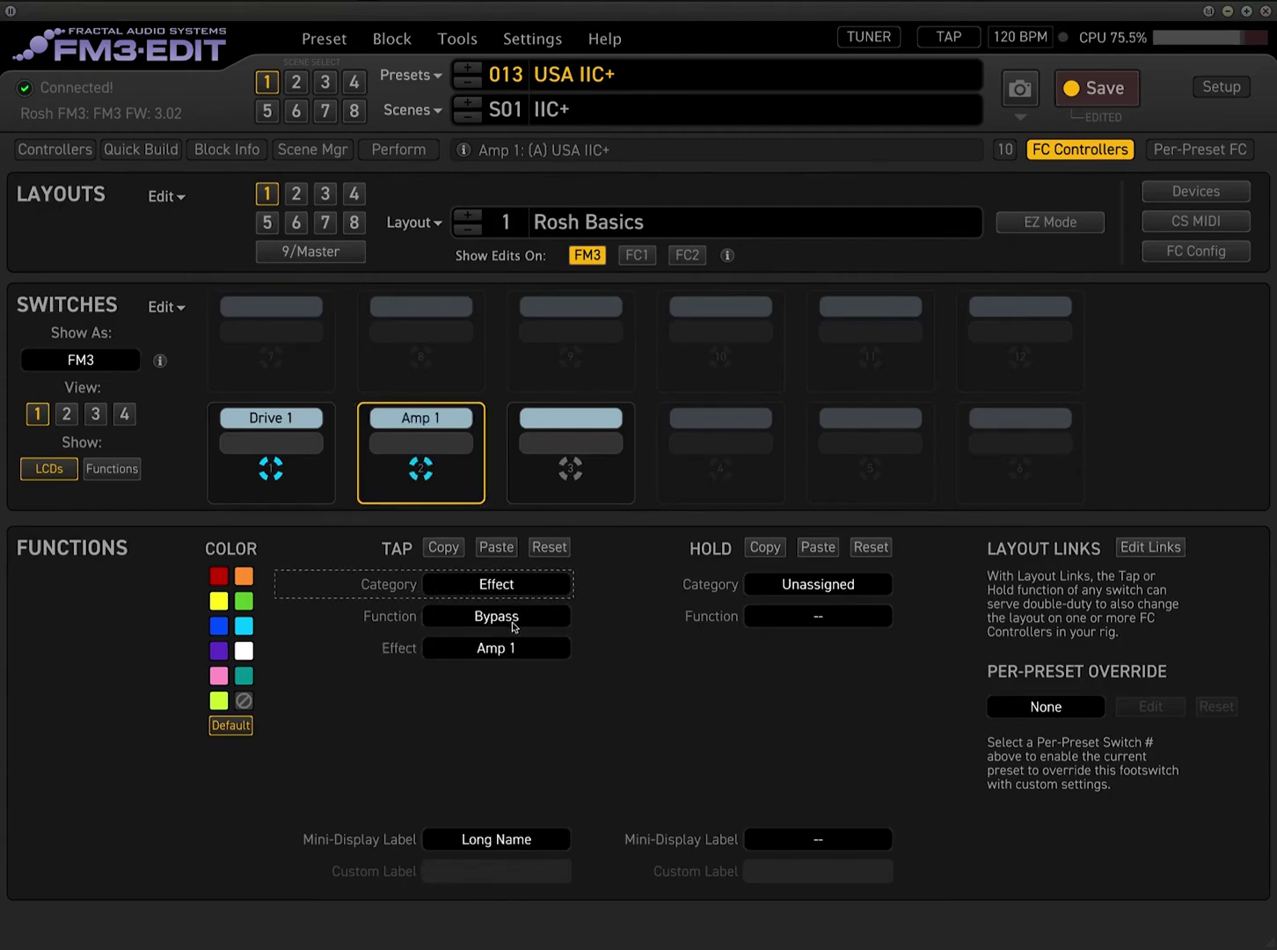
pyautogui.click(410, 620)
pyautogui.click(504, 649)
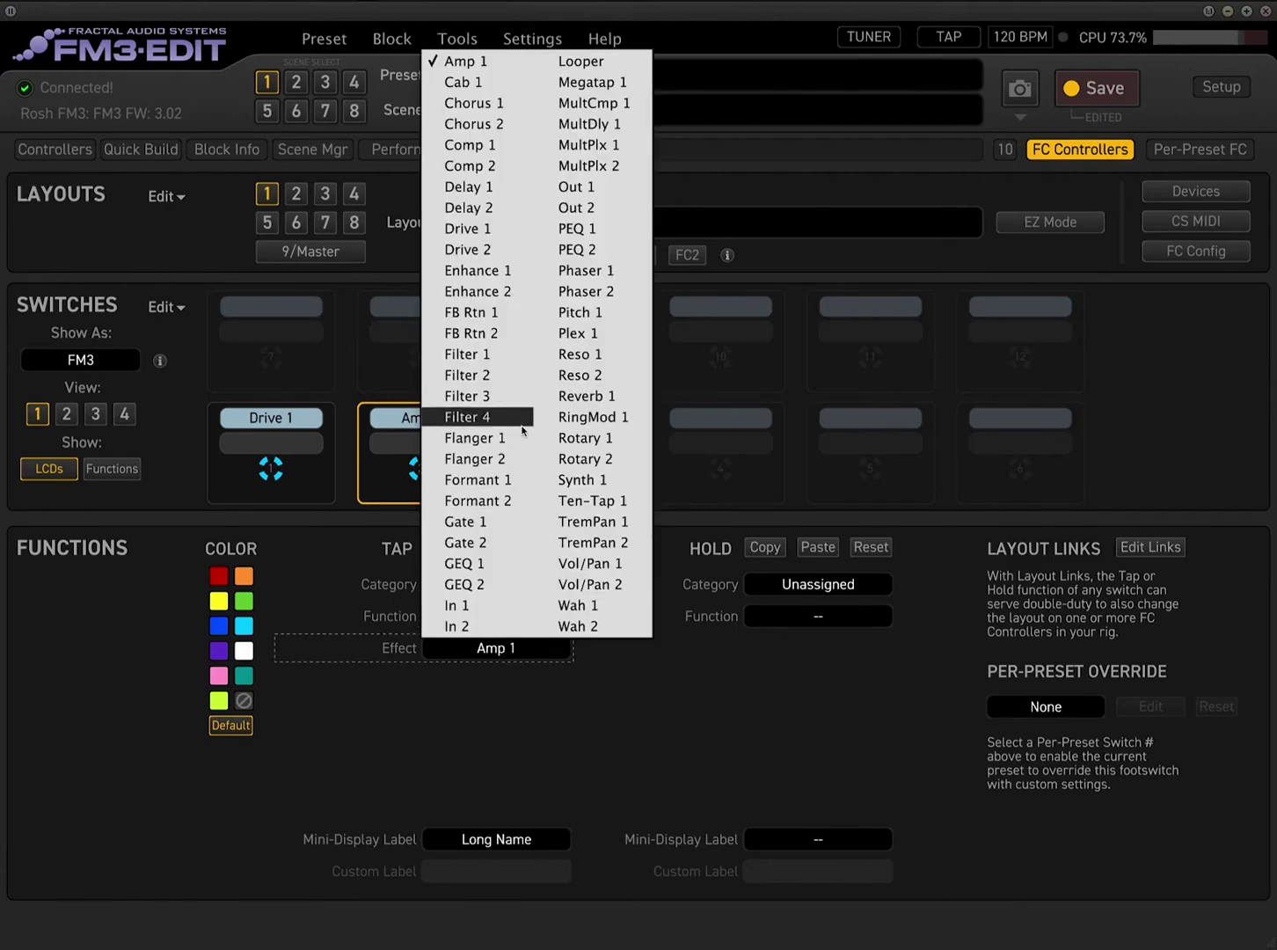
pyautogui.click(587, 271)
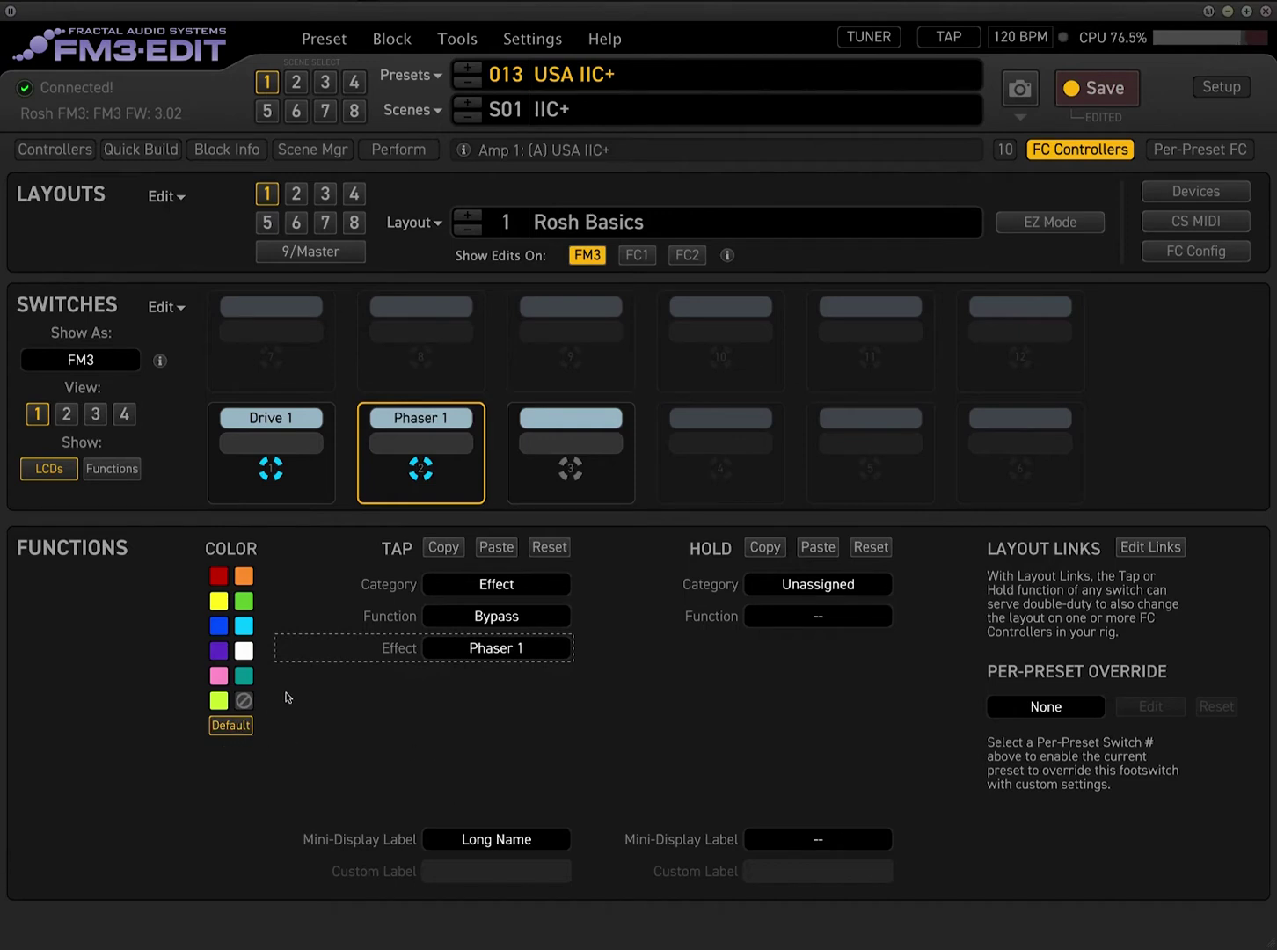
# - Try switch 2 colours orange, green, cyan, white and purple, then reset it to Default
pyautogui.click(254, 472)
pyautogui.click(468, 451)
pyautogui.click(246, 577)
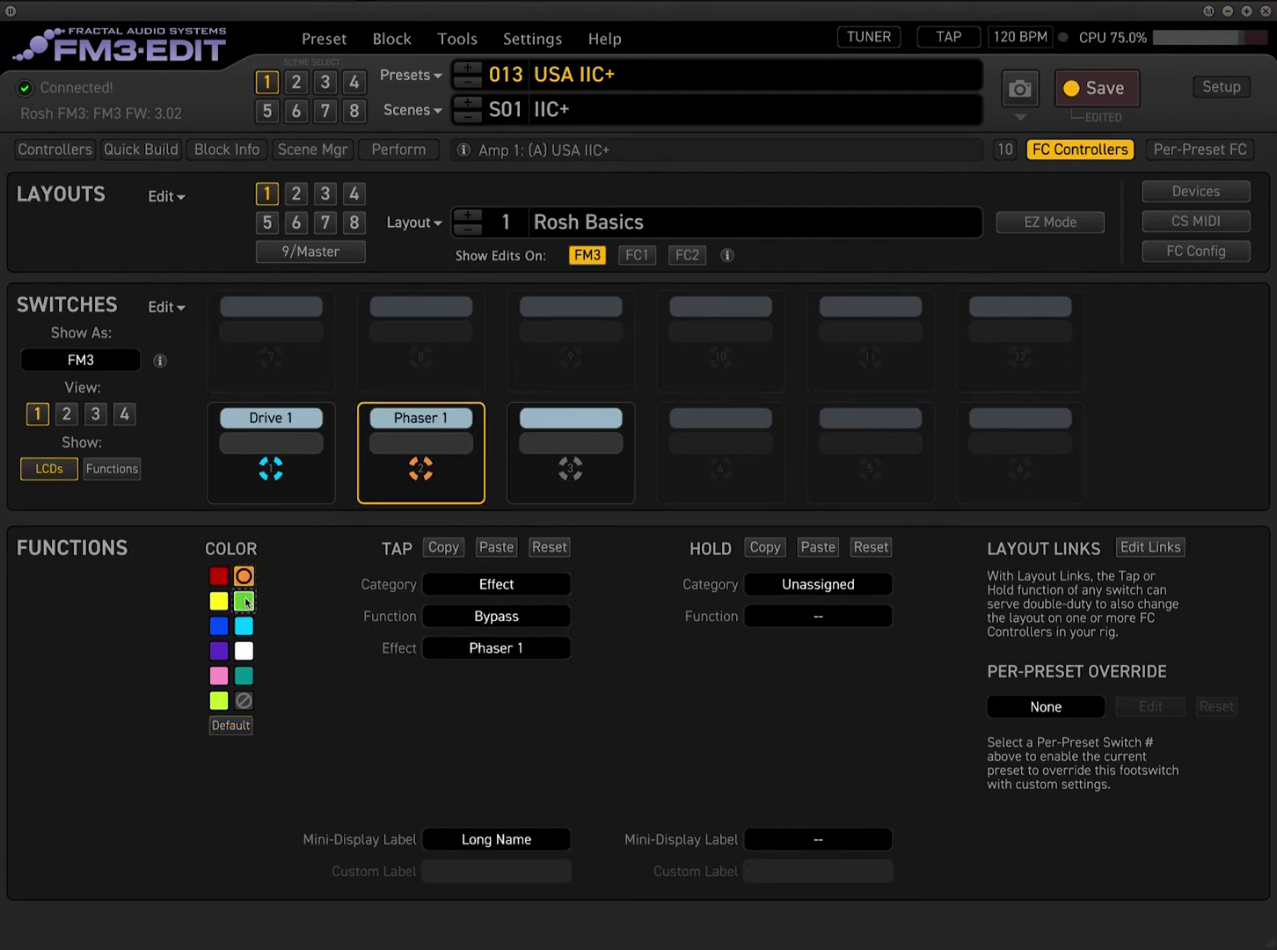
pyautogui.click(245, 601)
pyautogui.click(245, 626)
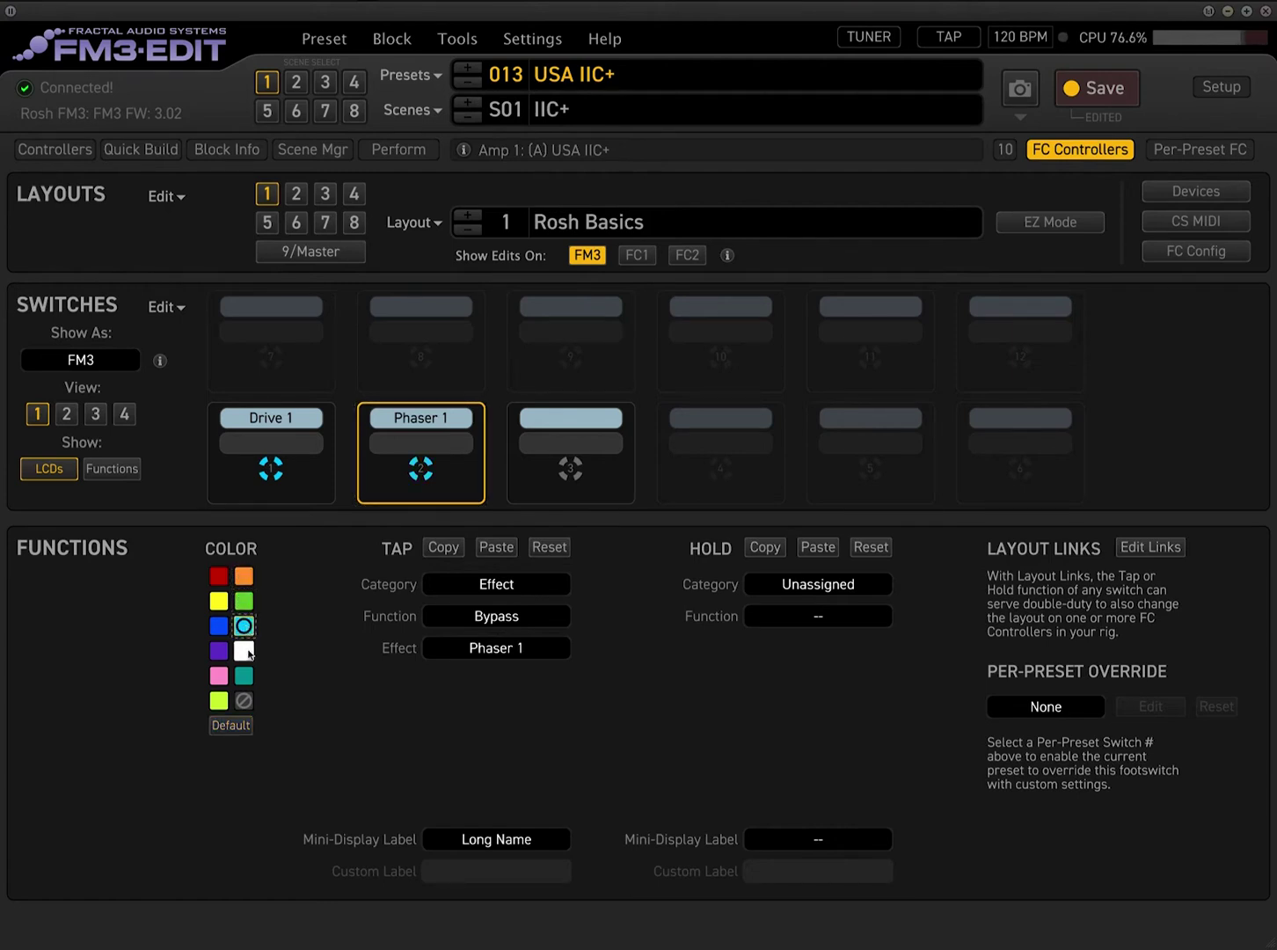
pyautogui.click(244, 650)
pyautogui.click(219, 650)
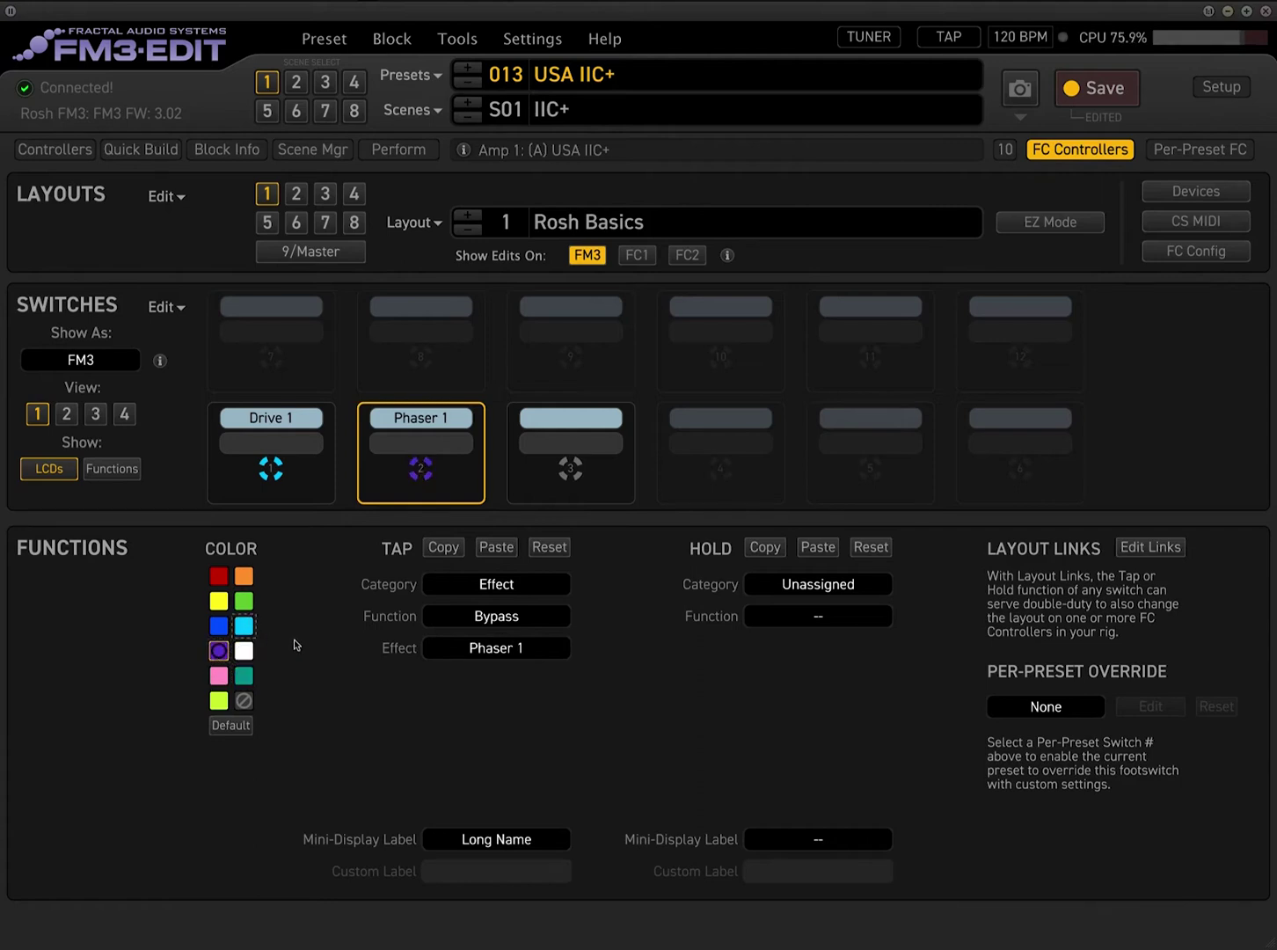
pyautogui.click(244, 625)
pyautogui.click(231, 725)
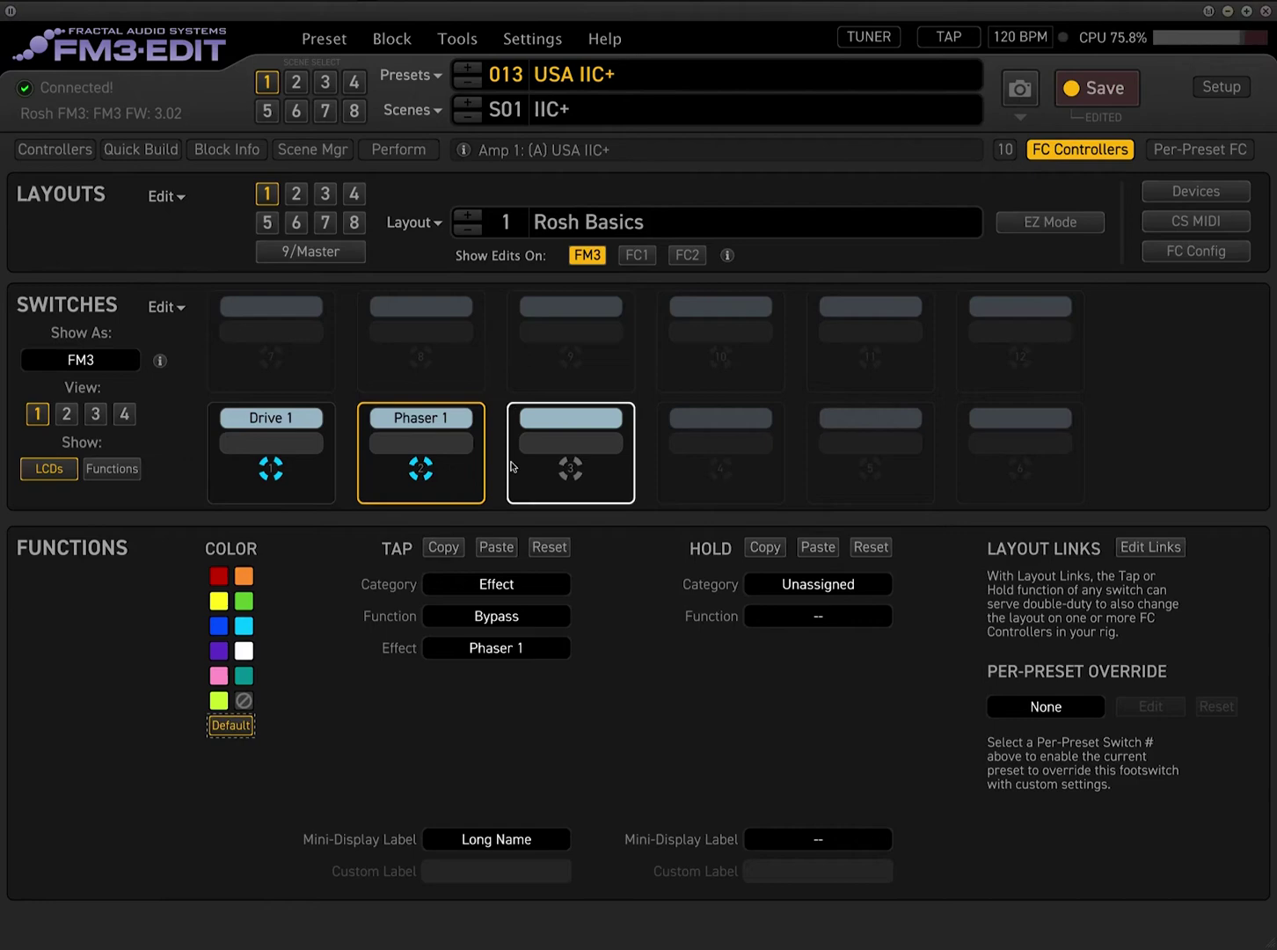
pyautogui.click(543, 449)
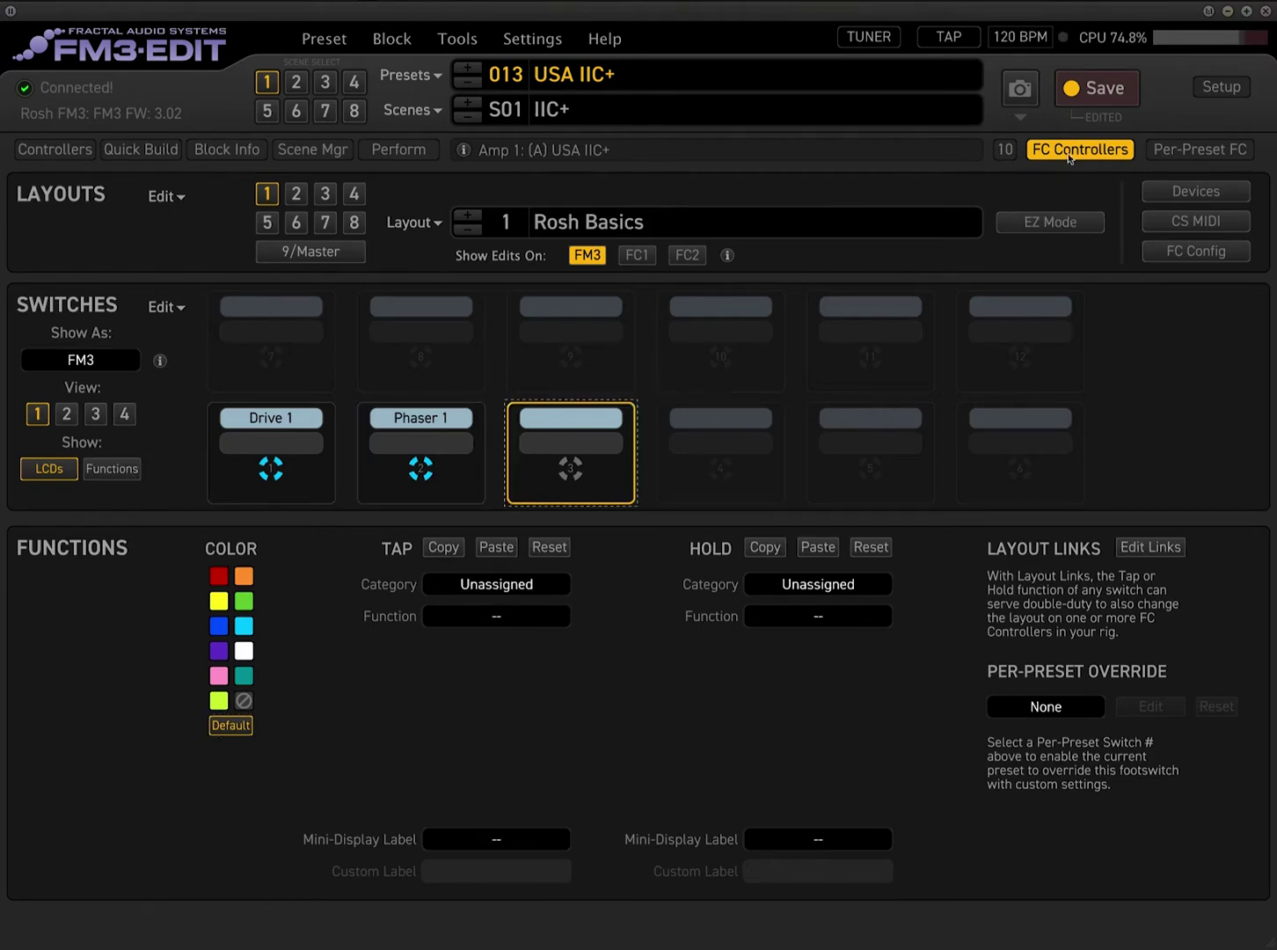
# - Set switch 3's tap category to Effect, bypassing Flanger 1
pyautogui.press('Escape')
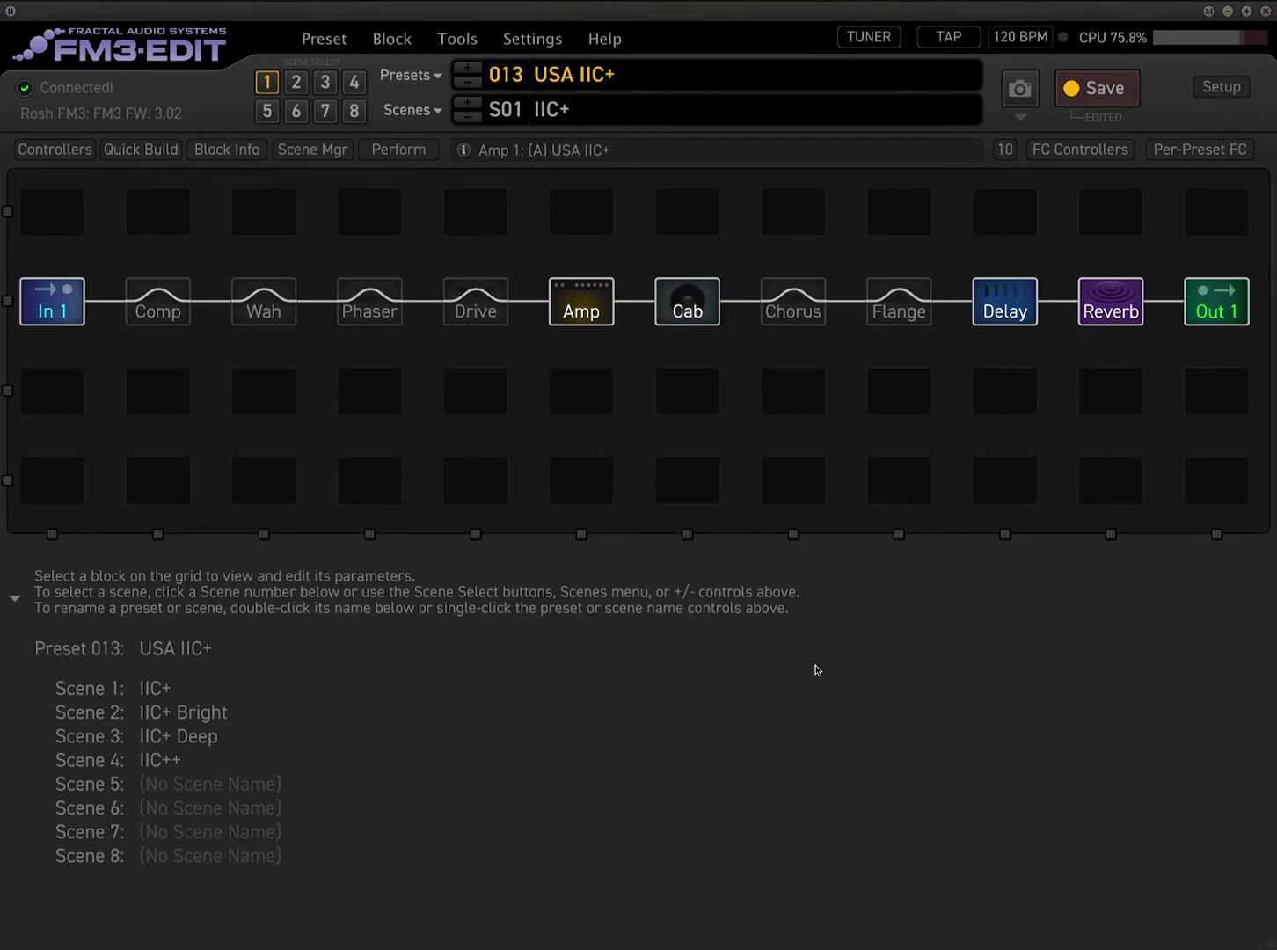
pyautogui.click(1079, 150)
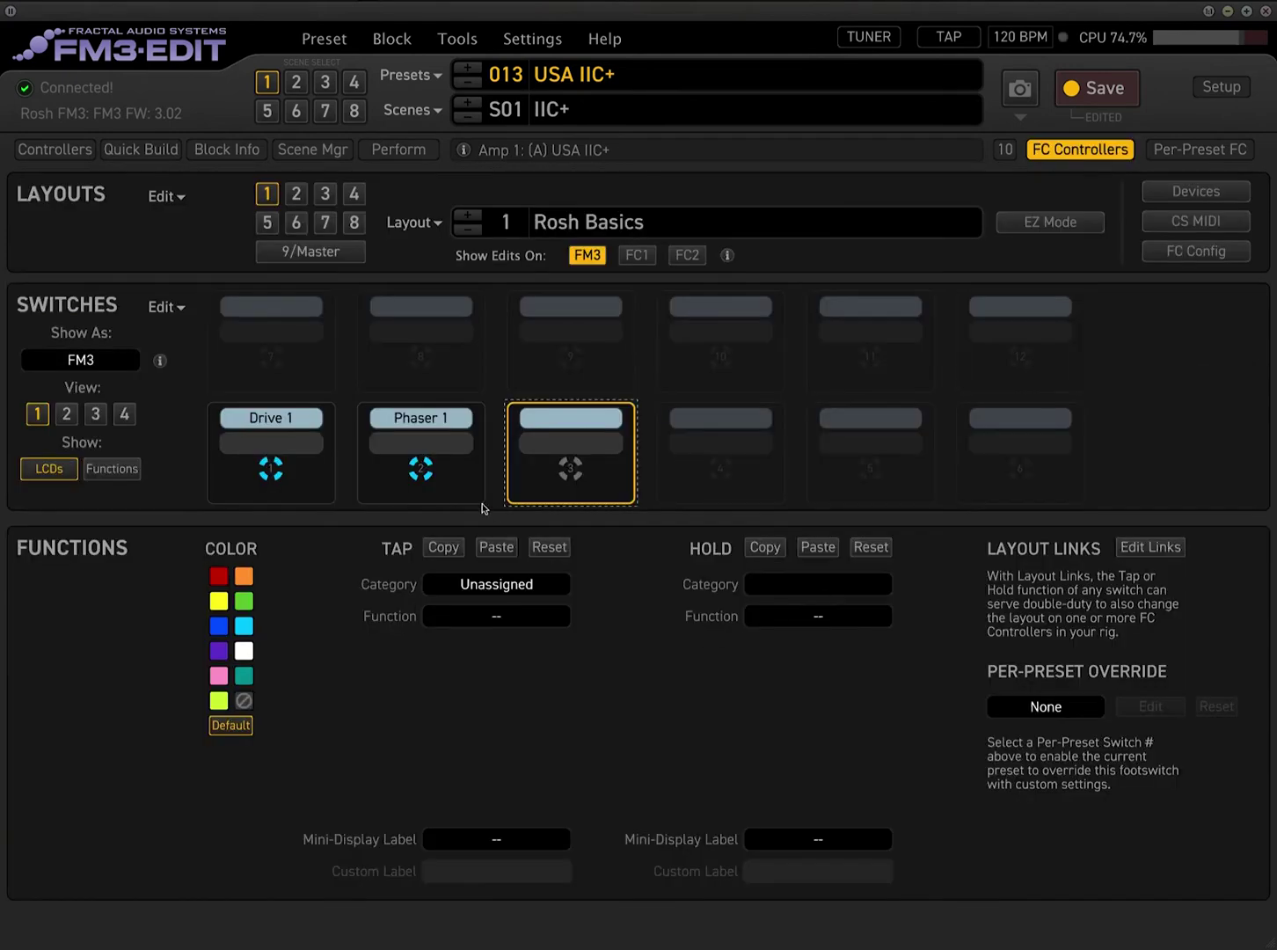
pyautogui.click(509, 587)
pyautogui.click(479, 691)
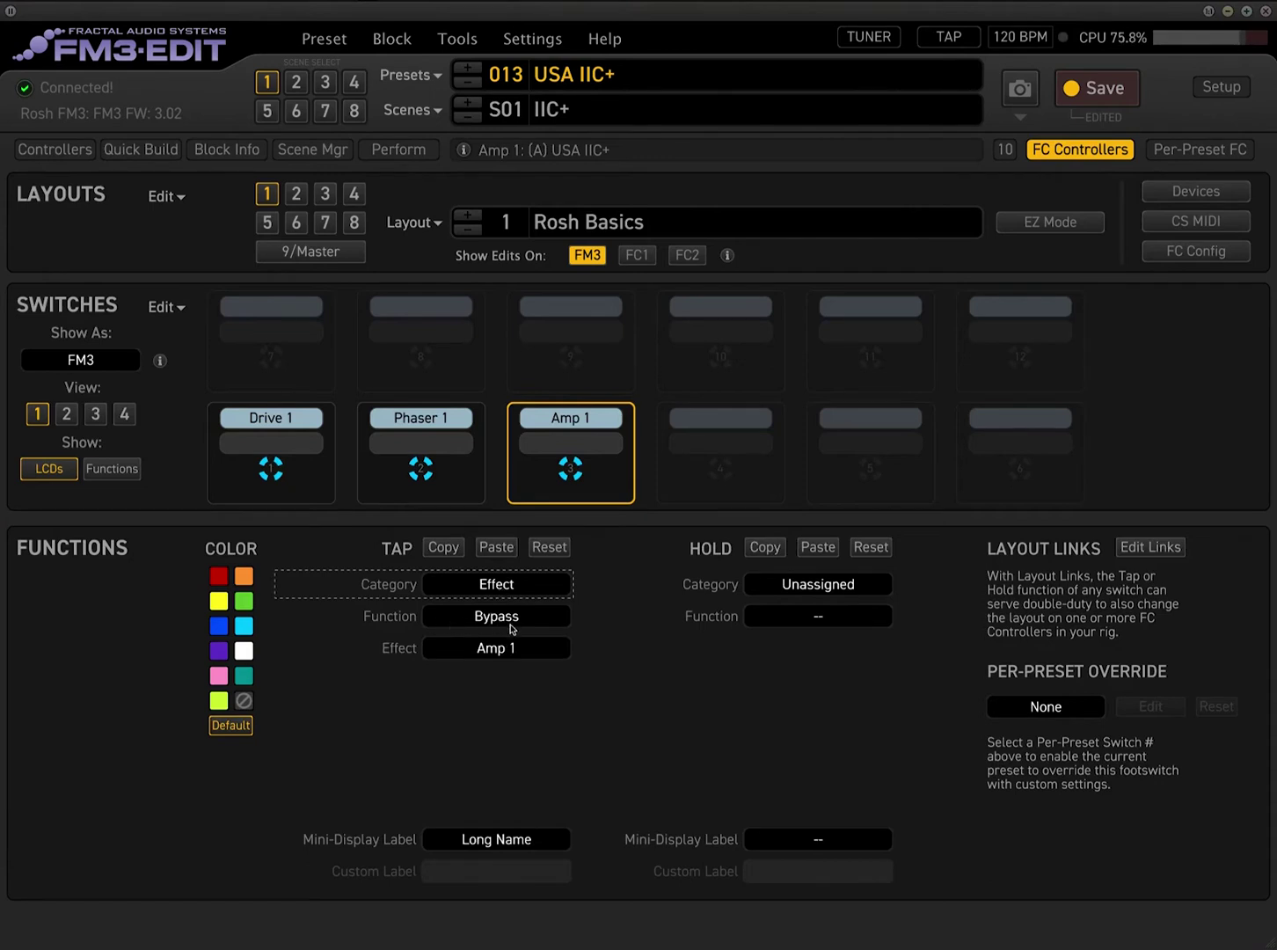
pyautogui.click(509, 651)
pyautogui.click(687, 370)
pyautogui.click(1067, 154)
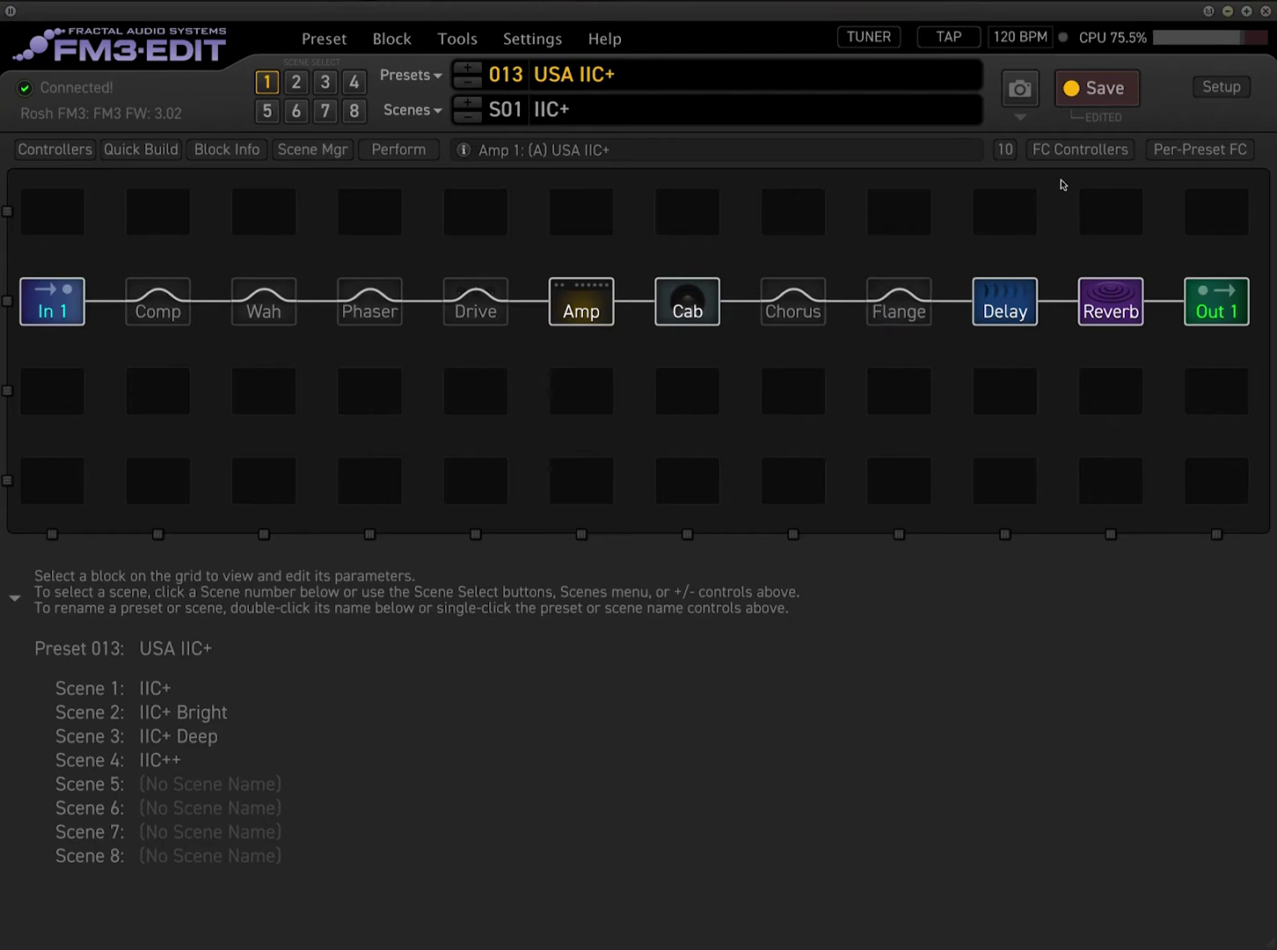
pyautogui.click(1074, 148)
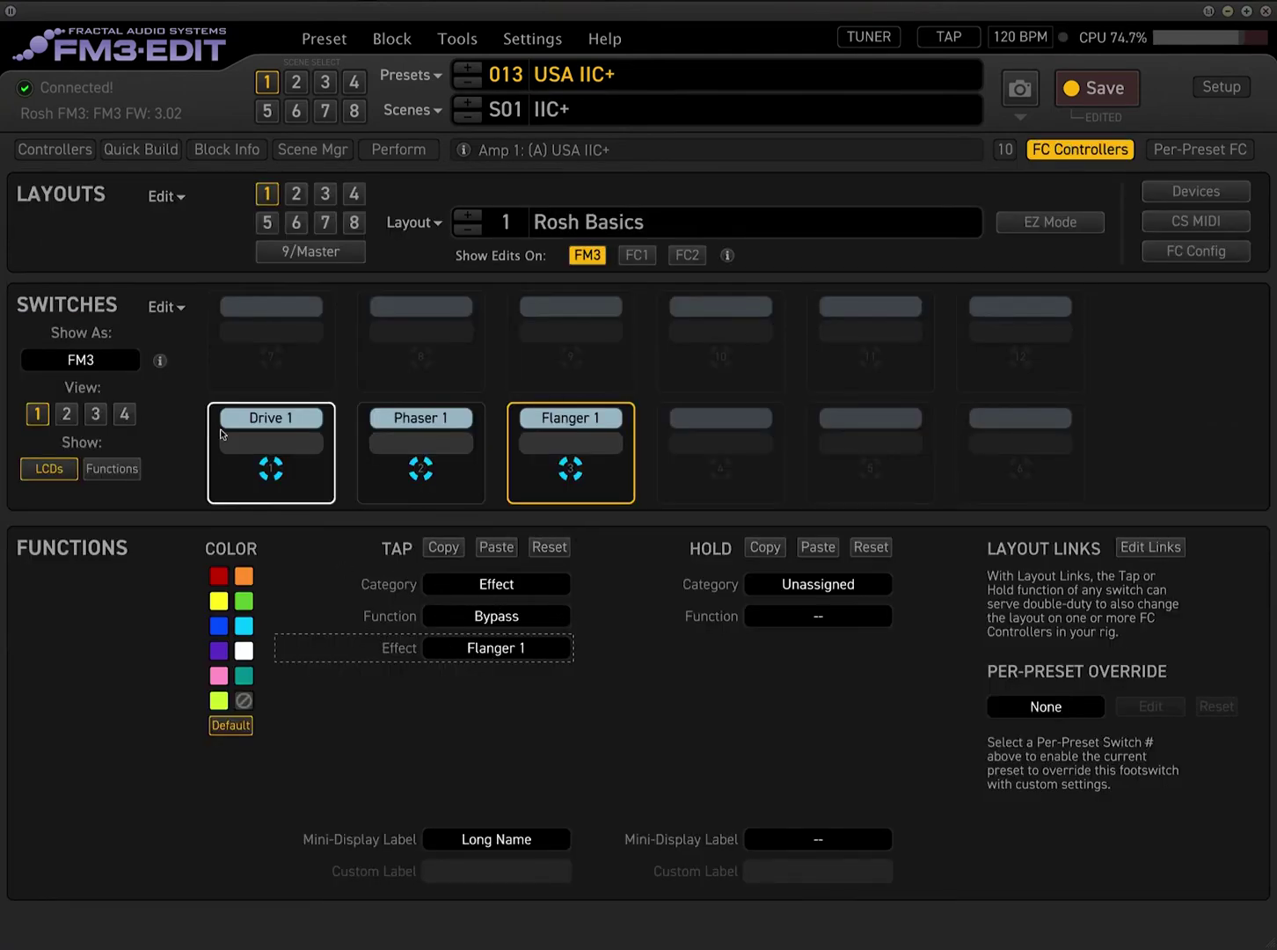
# - Leave switch 1's hold category unchanged and show Drive 1's T808 OD channel A settings
pyautogui.click(316, 464)
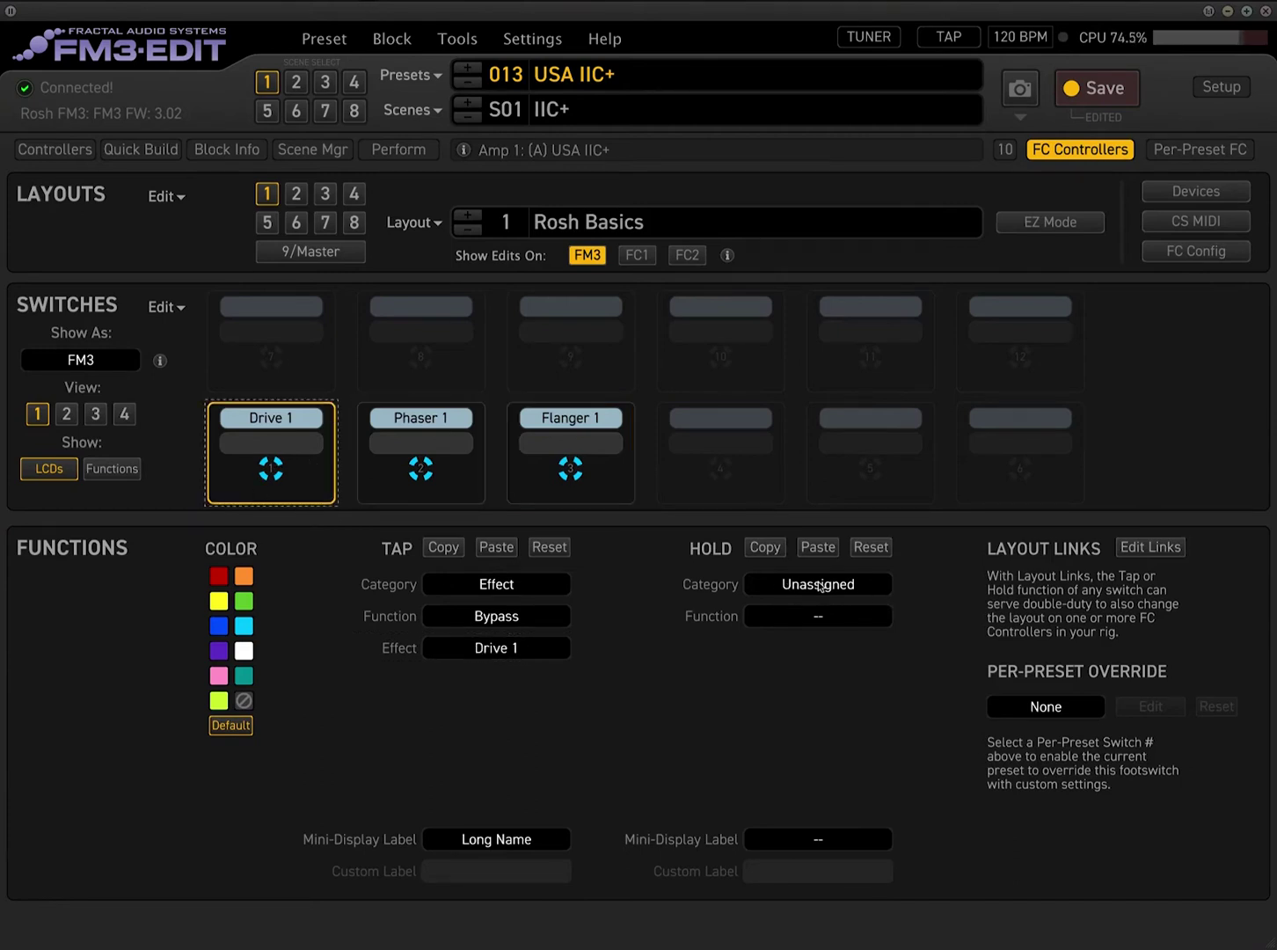
pyautogui.click(809, 586)
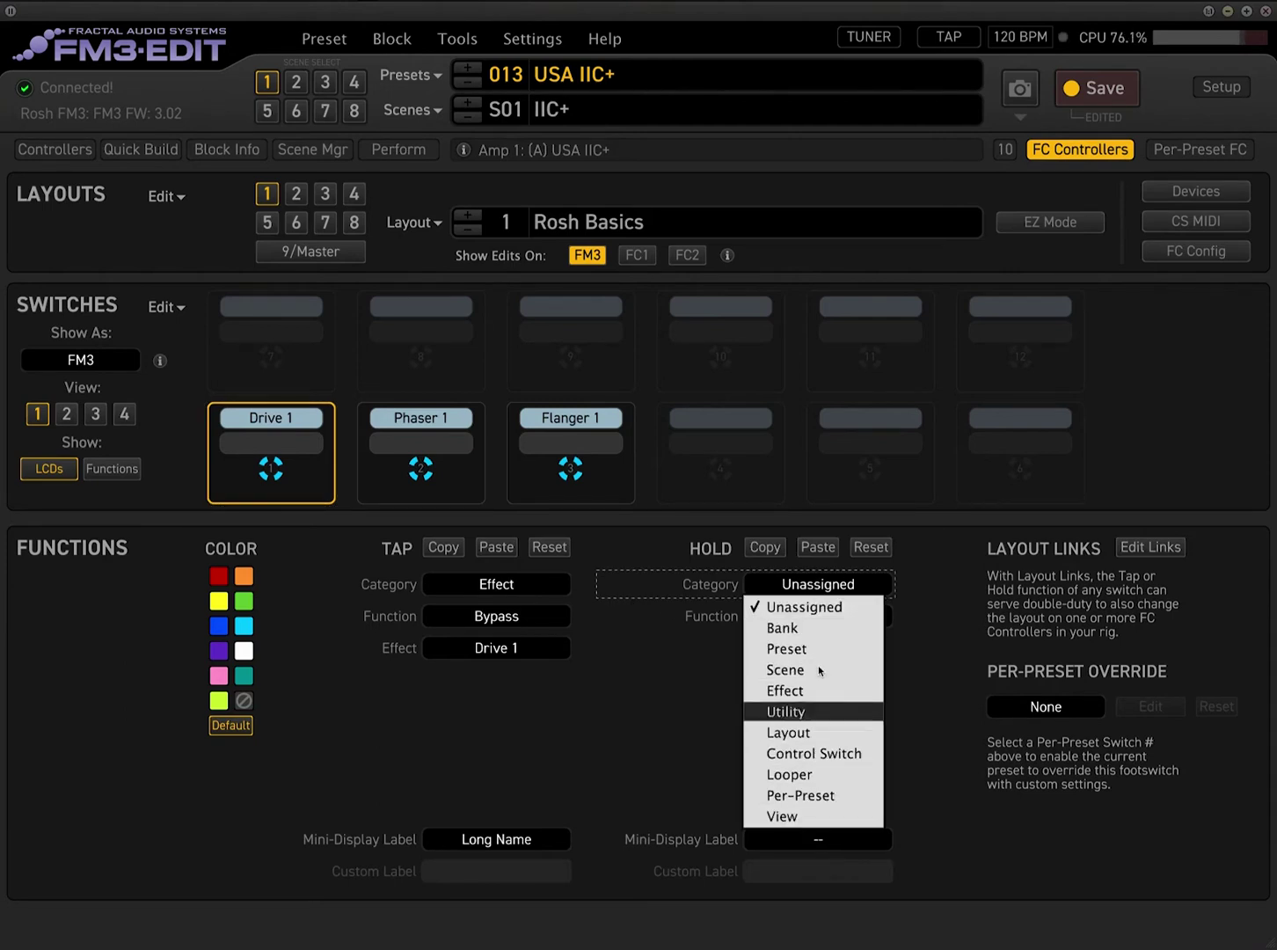
pyautogui.click(928, 601)
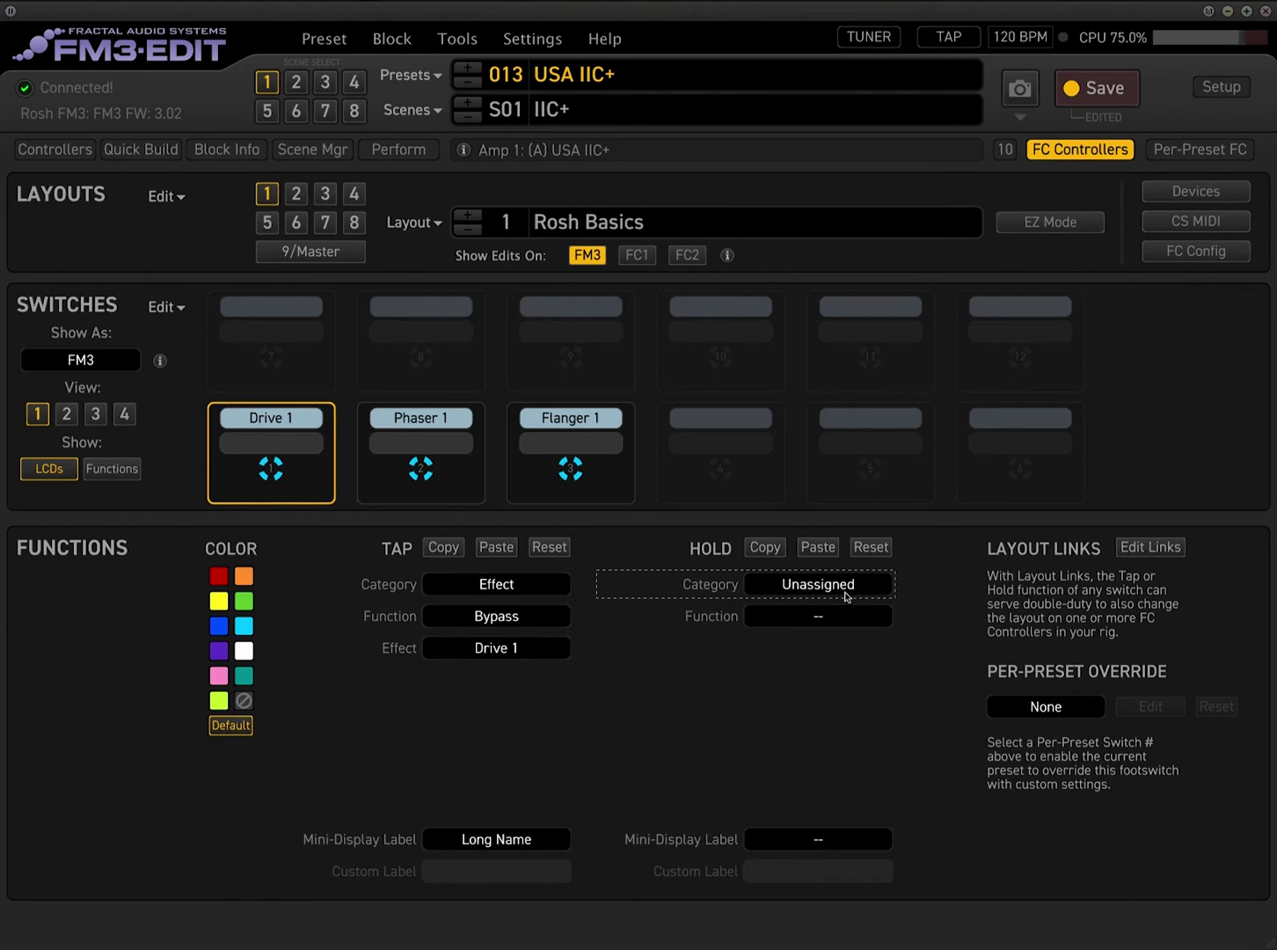
pyautogui.click(1071, 156)
pyautogui.click(453, 306)
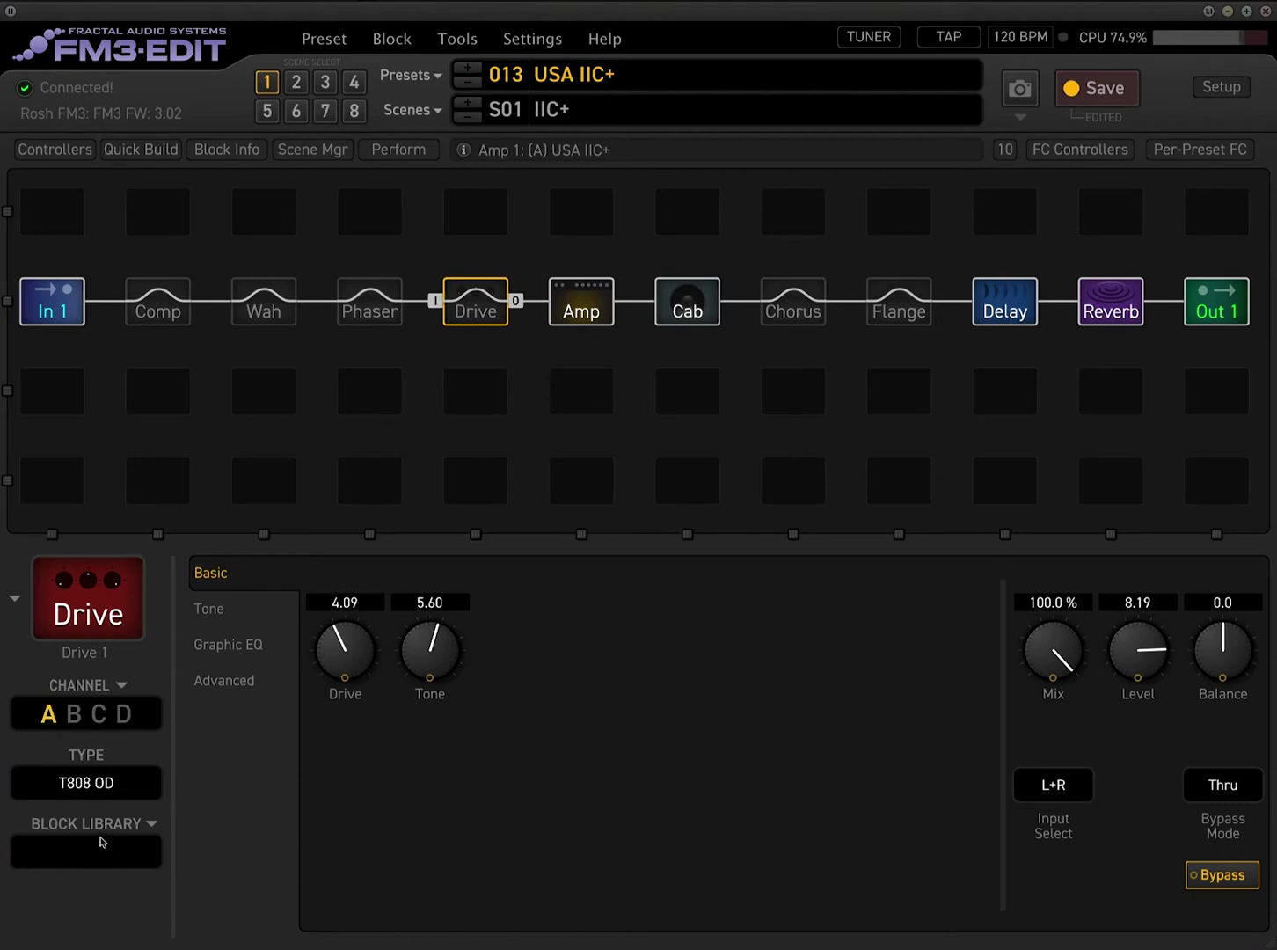
pyautogui.click(75, 715)
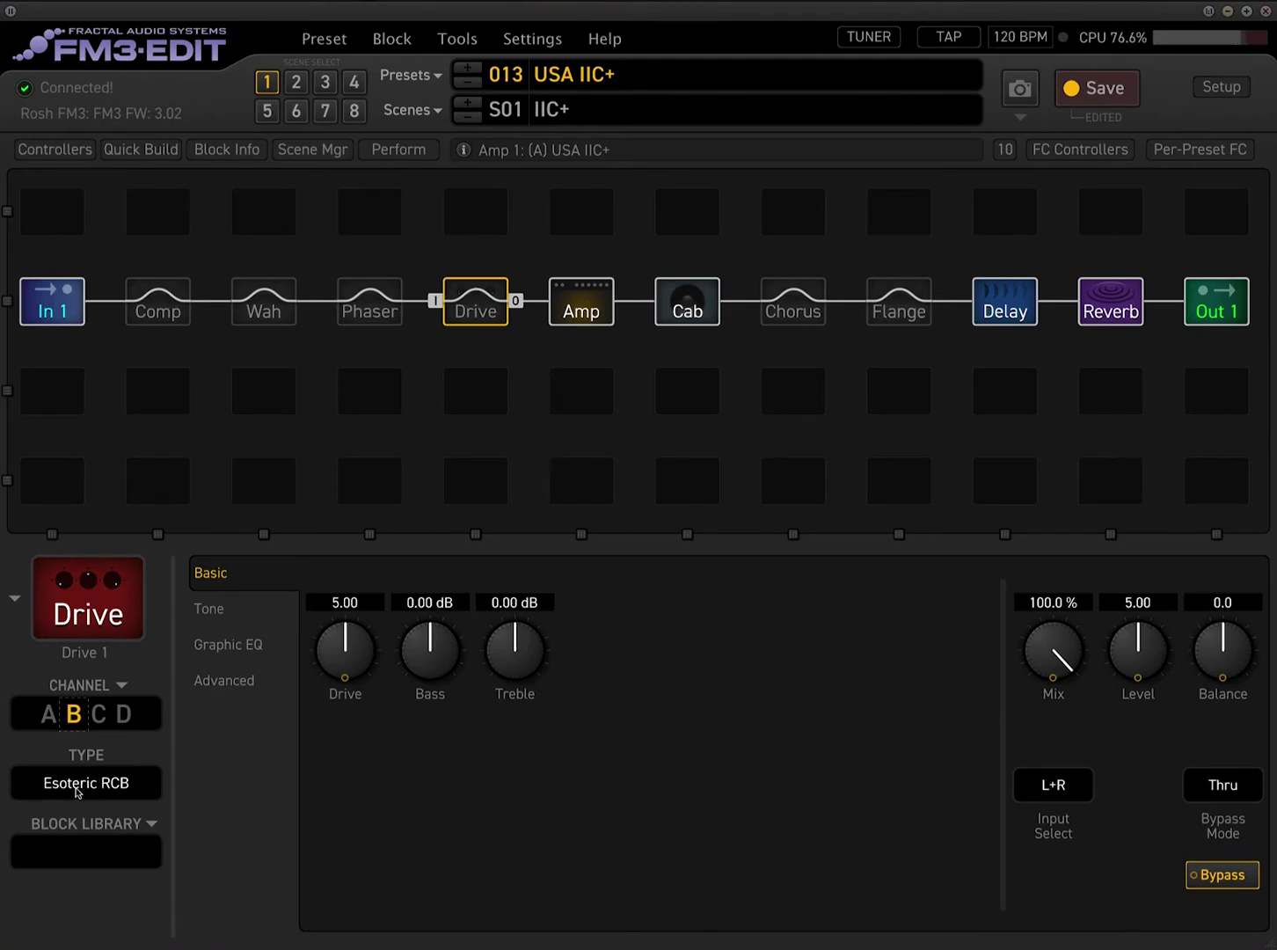
pyautogui.click(50, 720)
pyautogui.click(74, 714)
pyautogui.click(48, 713)
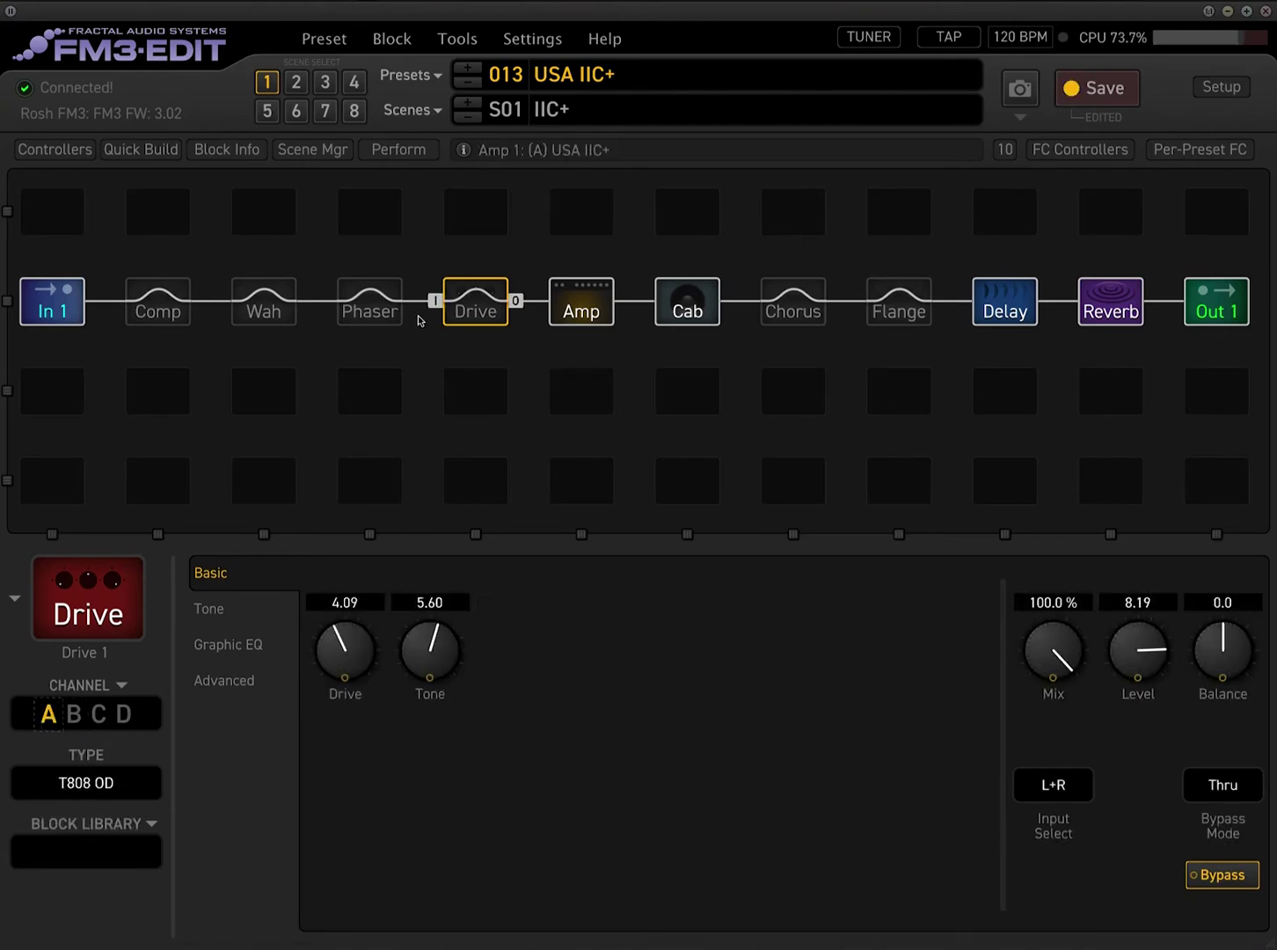
pyautogui.rightClick(476, 380)
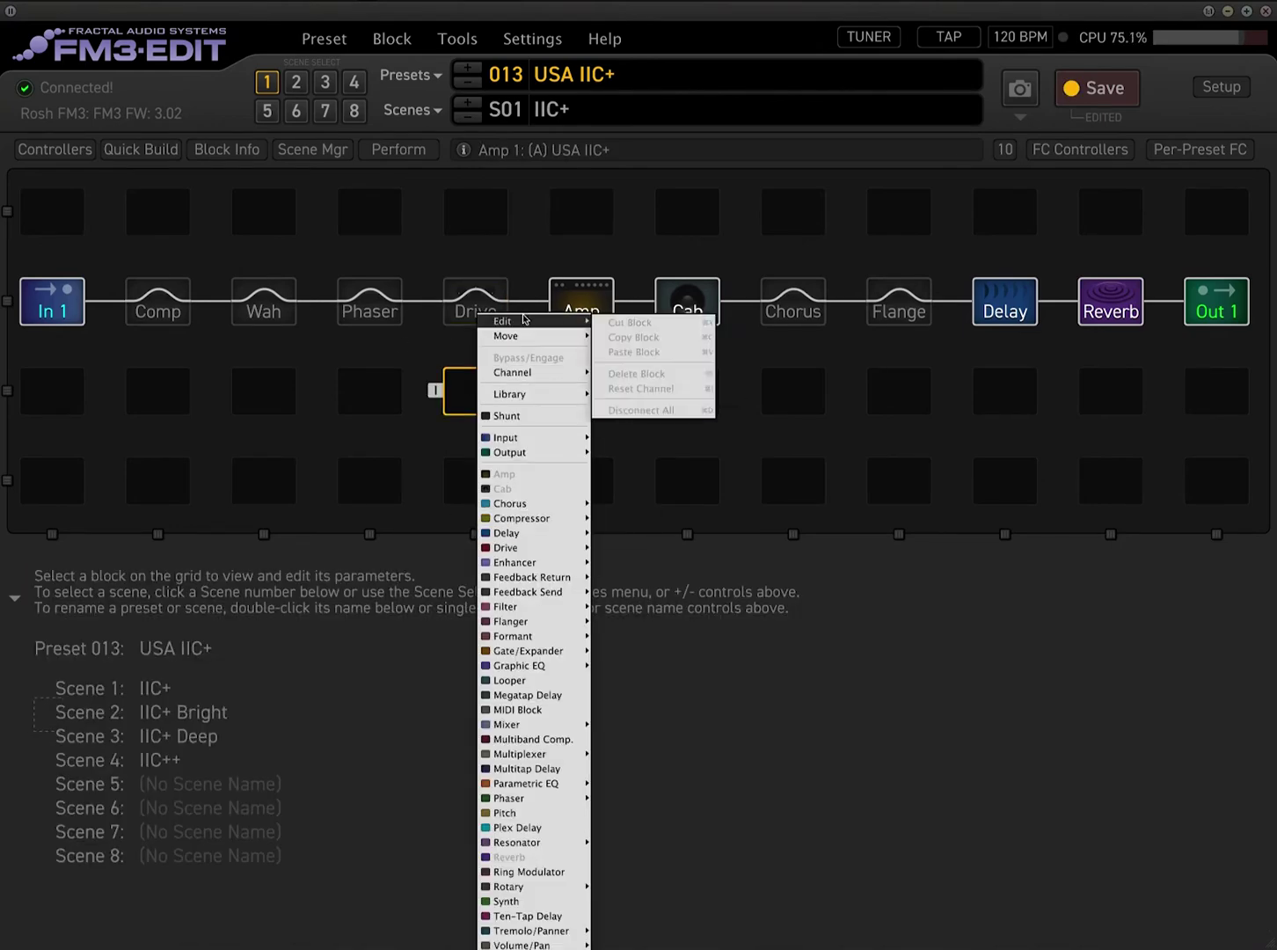
pyautogui.moveTo(542, 560)
pyautogui.click(633, 554)
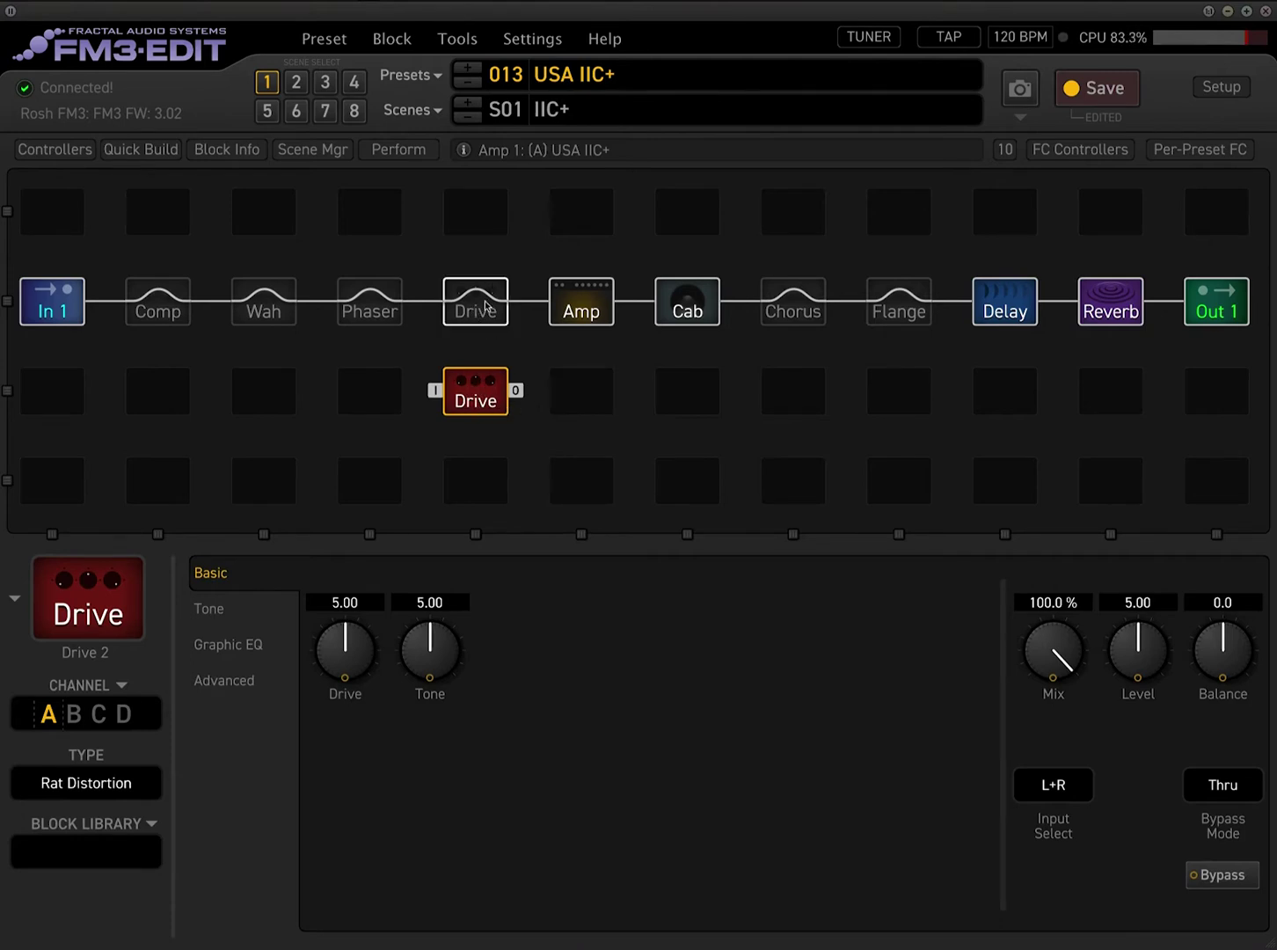
pyautogui.rightClick(477, 399)
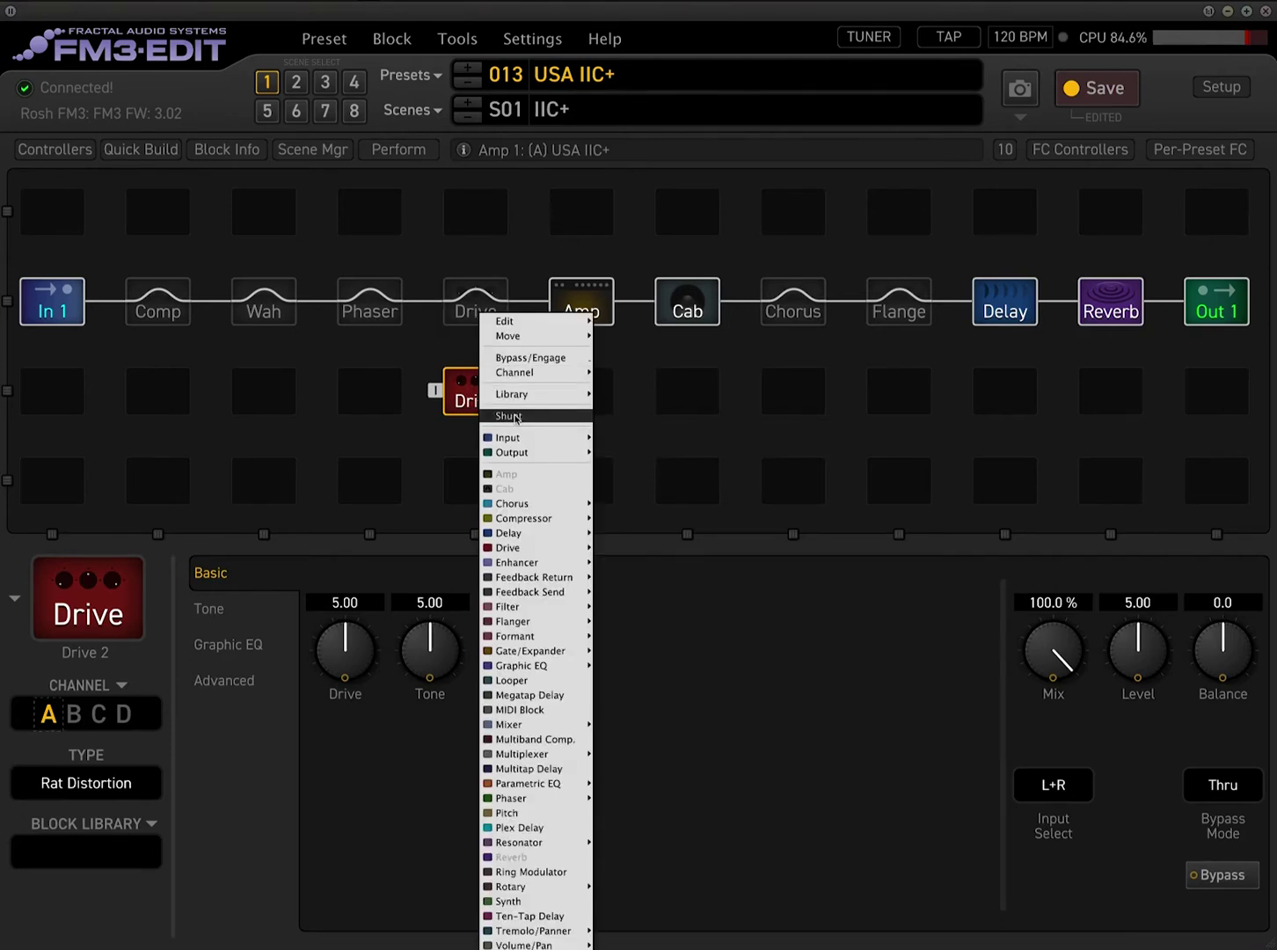
pyautogui.click(372, 407)
pyautogui.click(461, 391)
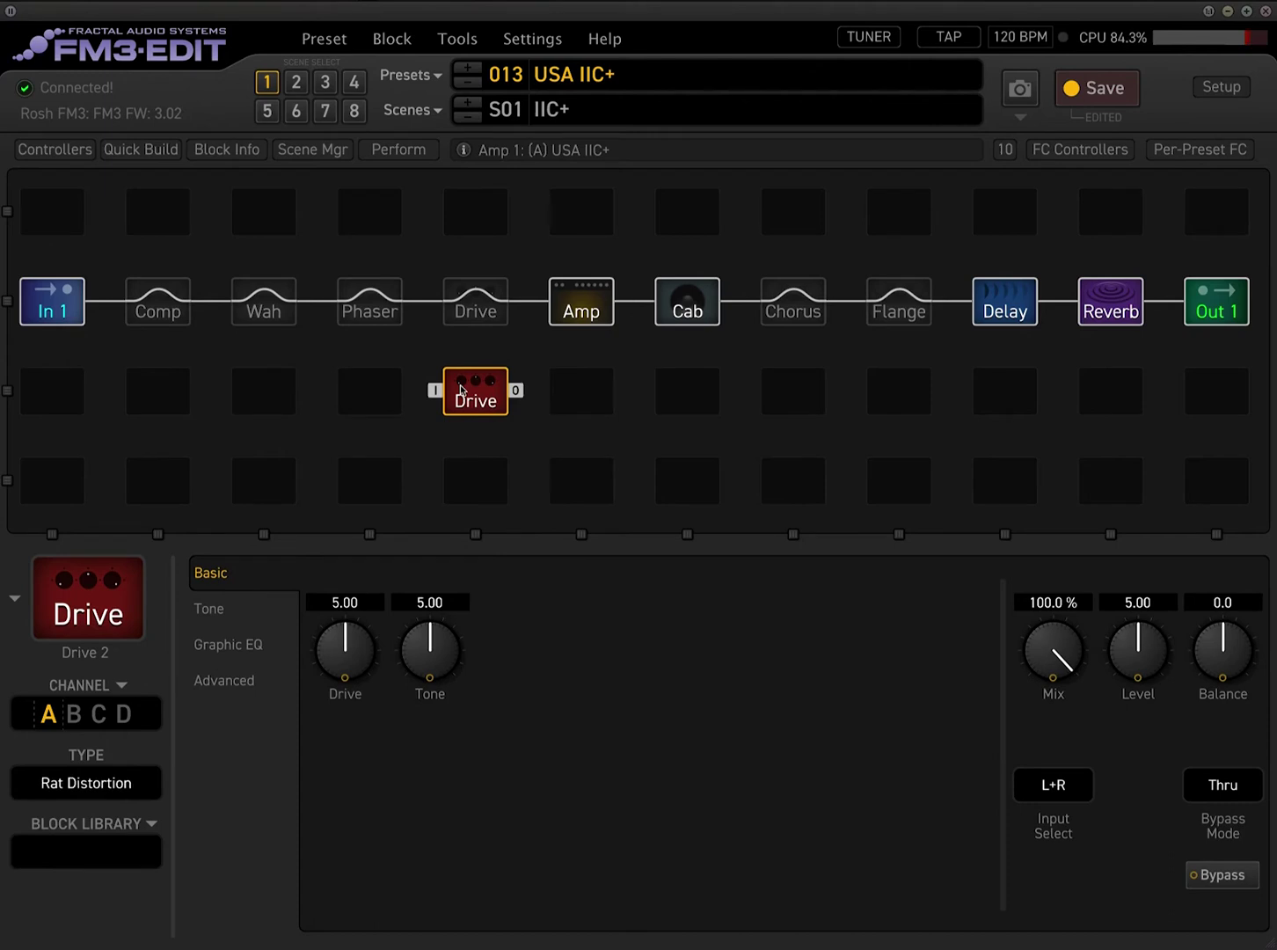
pyautogui.press('Delete')
pyautogui.click(481, 301)
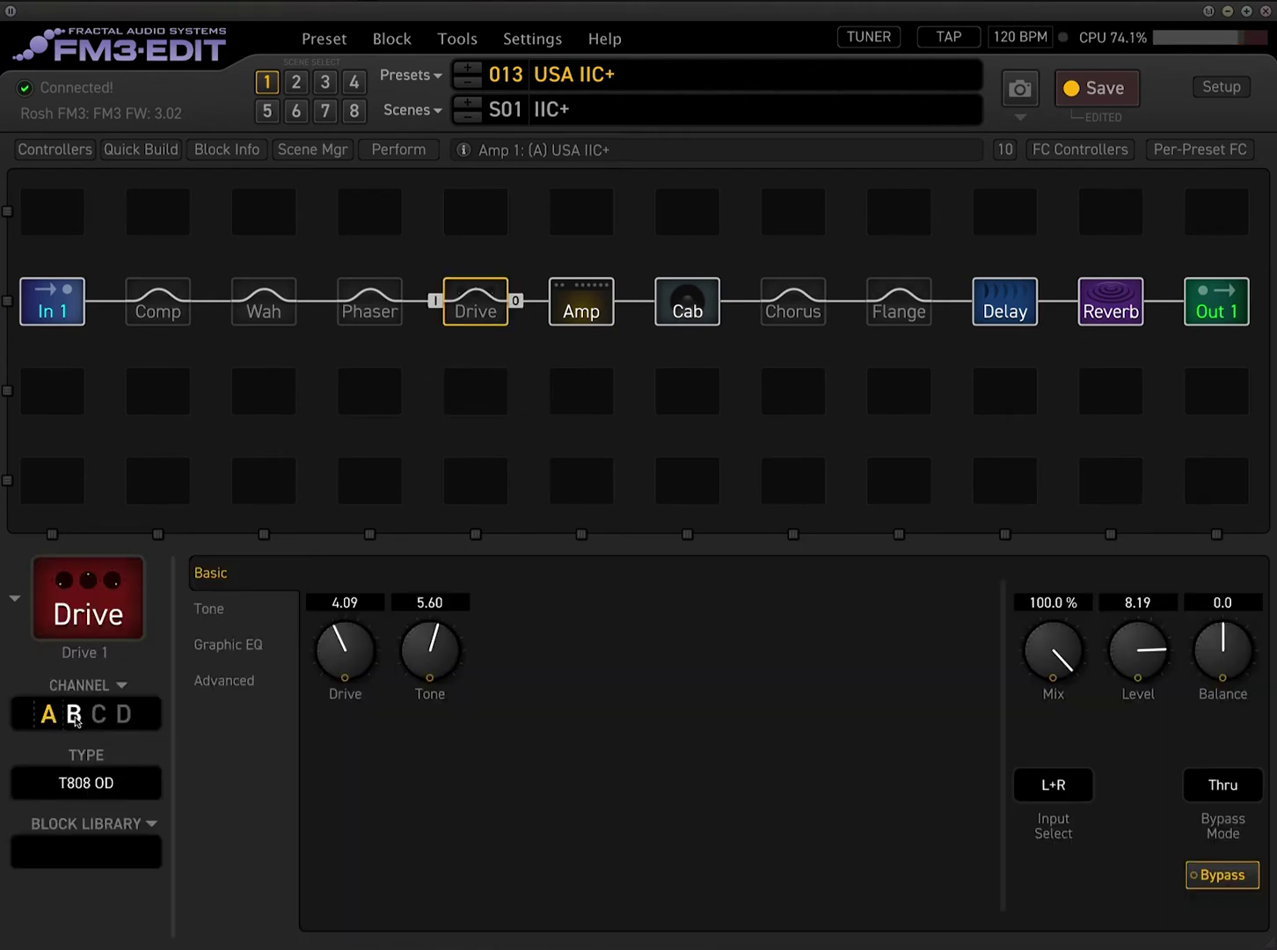
# - Set switch 1's hold to Effect, Chan Toggle, Drive 1, then reset the hold function
pyautogui.click(1051, 151)
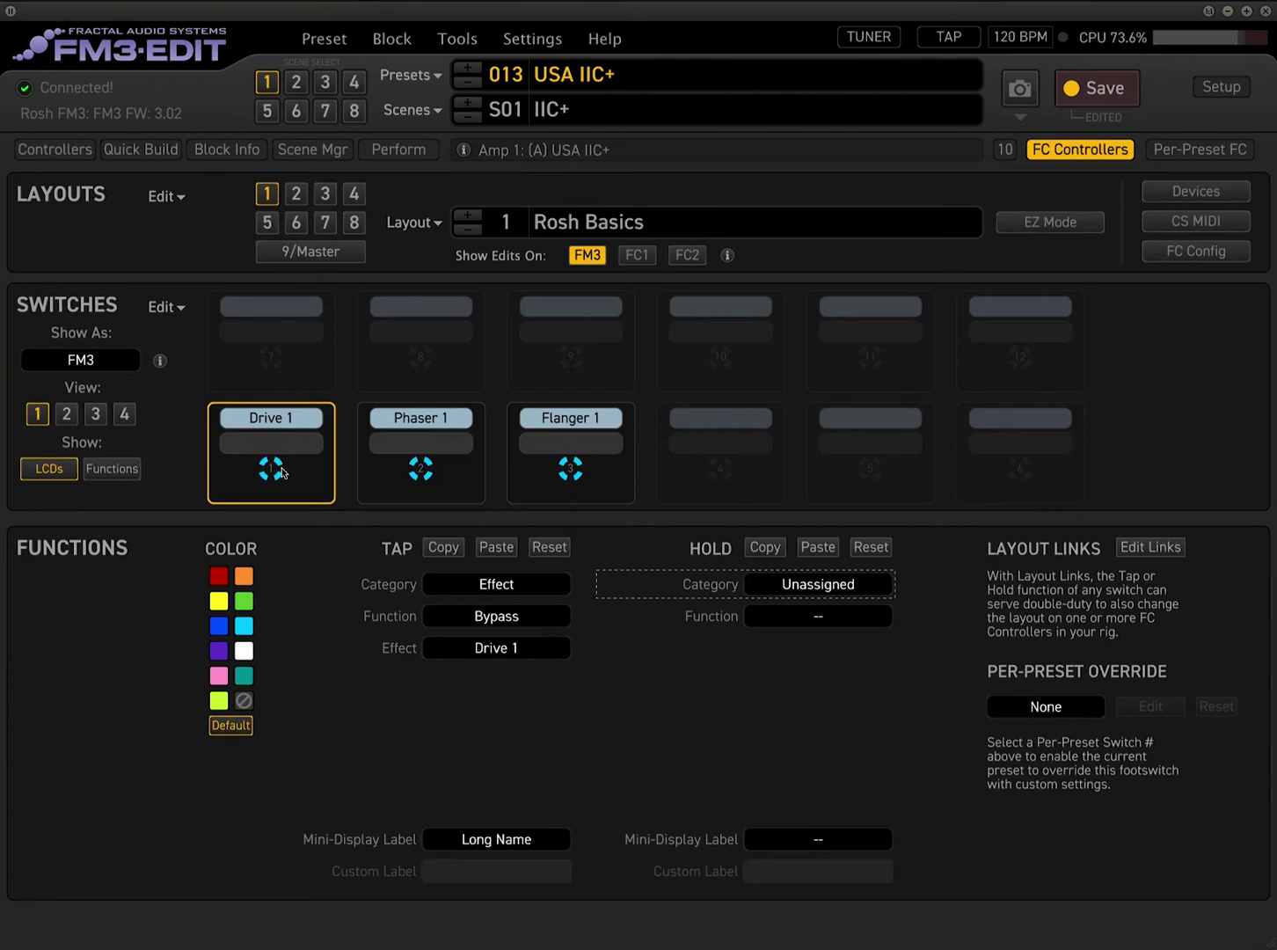
pyautogui.click(853, 593)
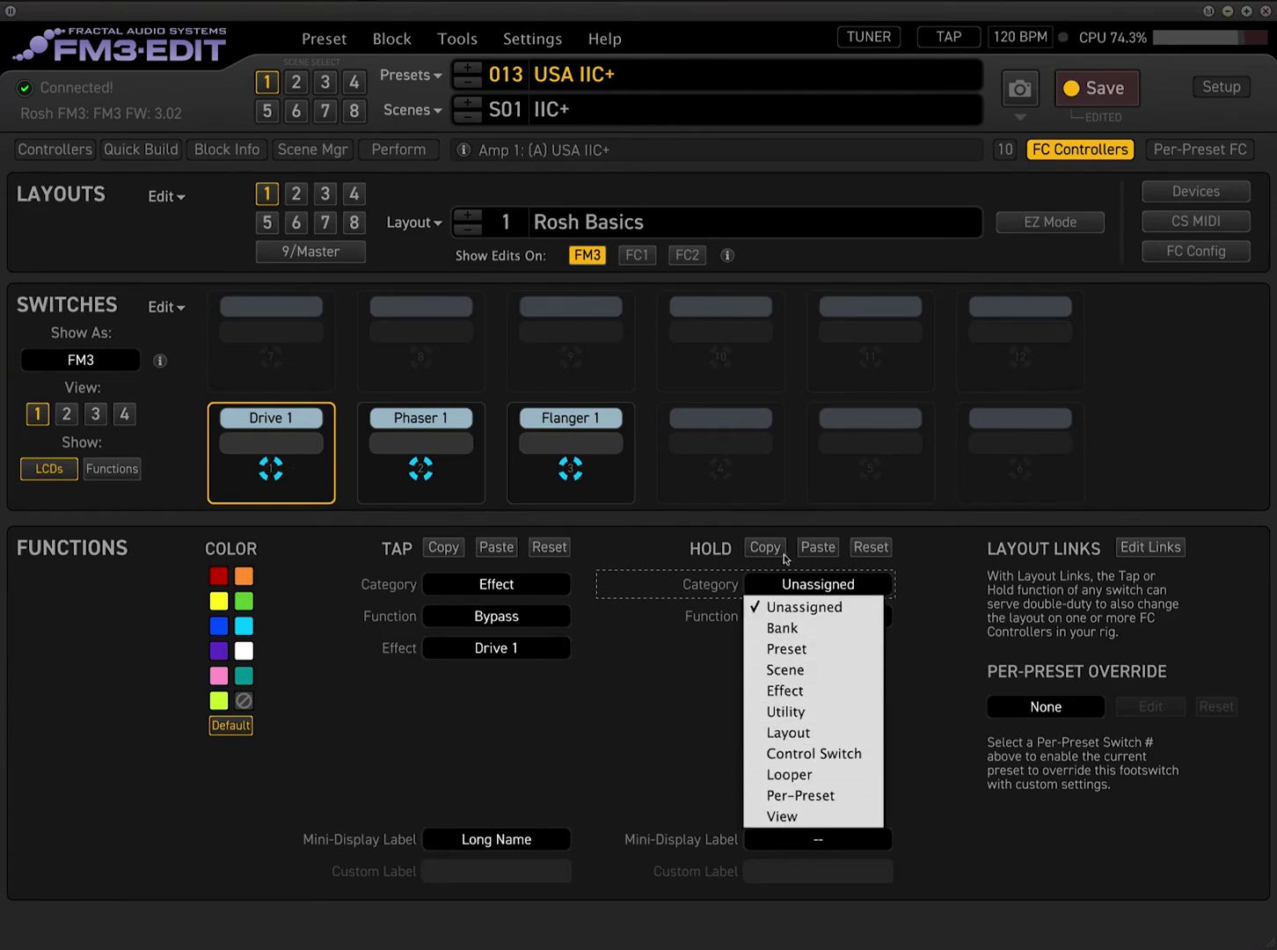
pyautogui.click(767, 692)
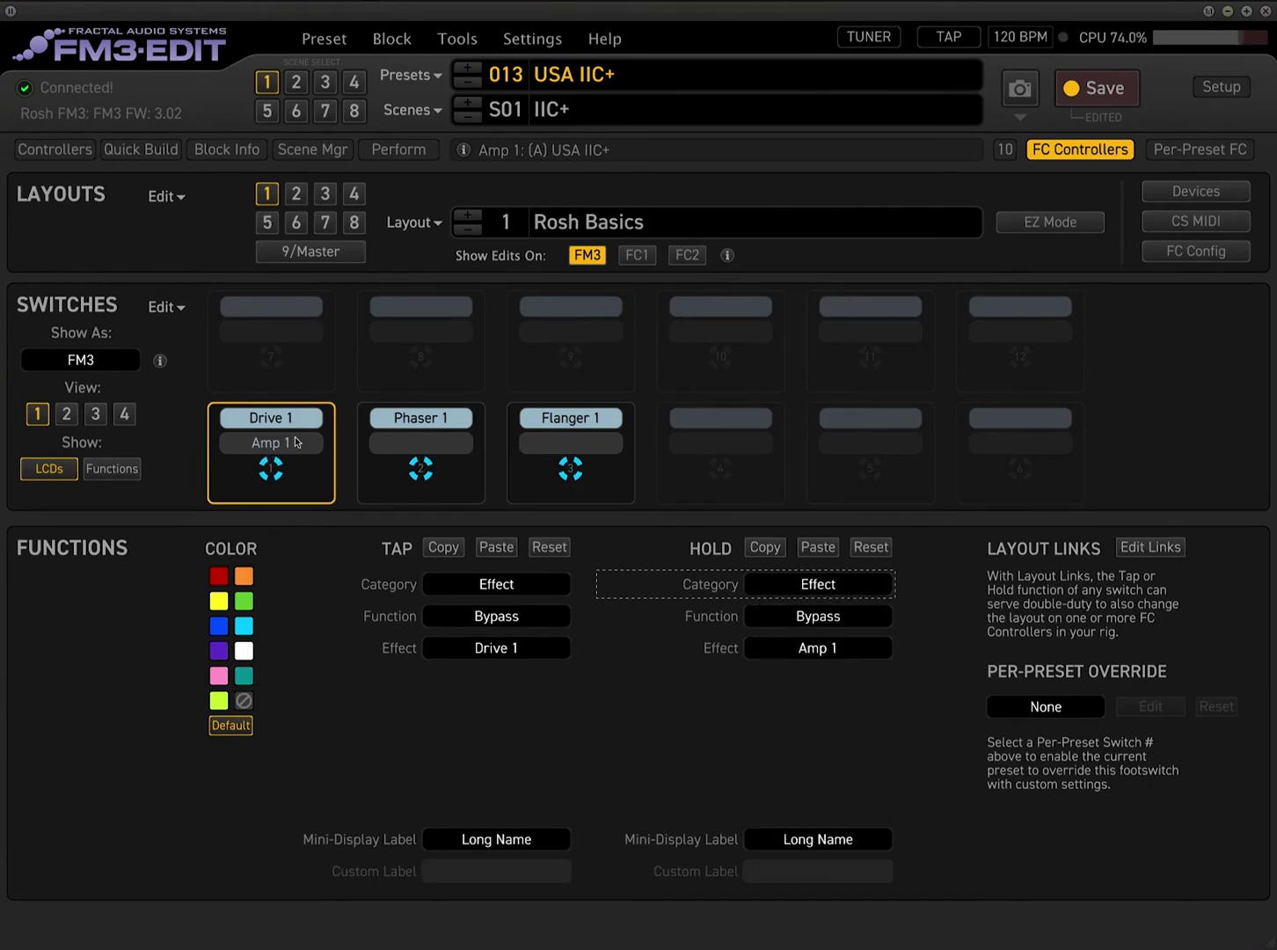
pyautogui.click(846, 624)
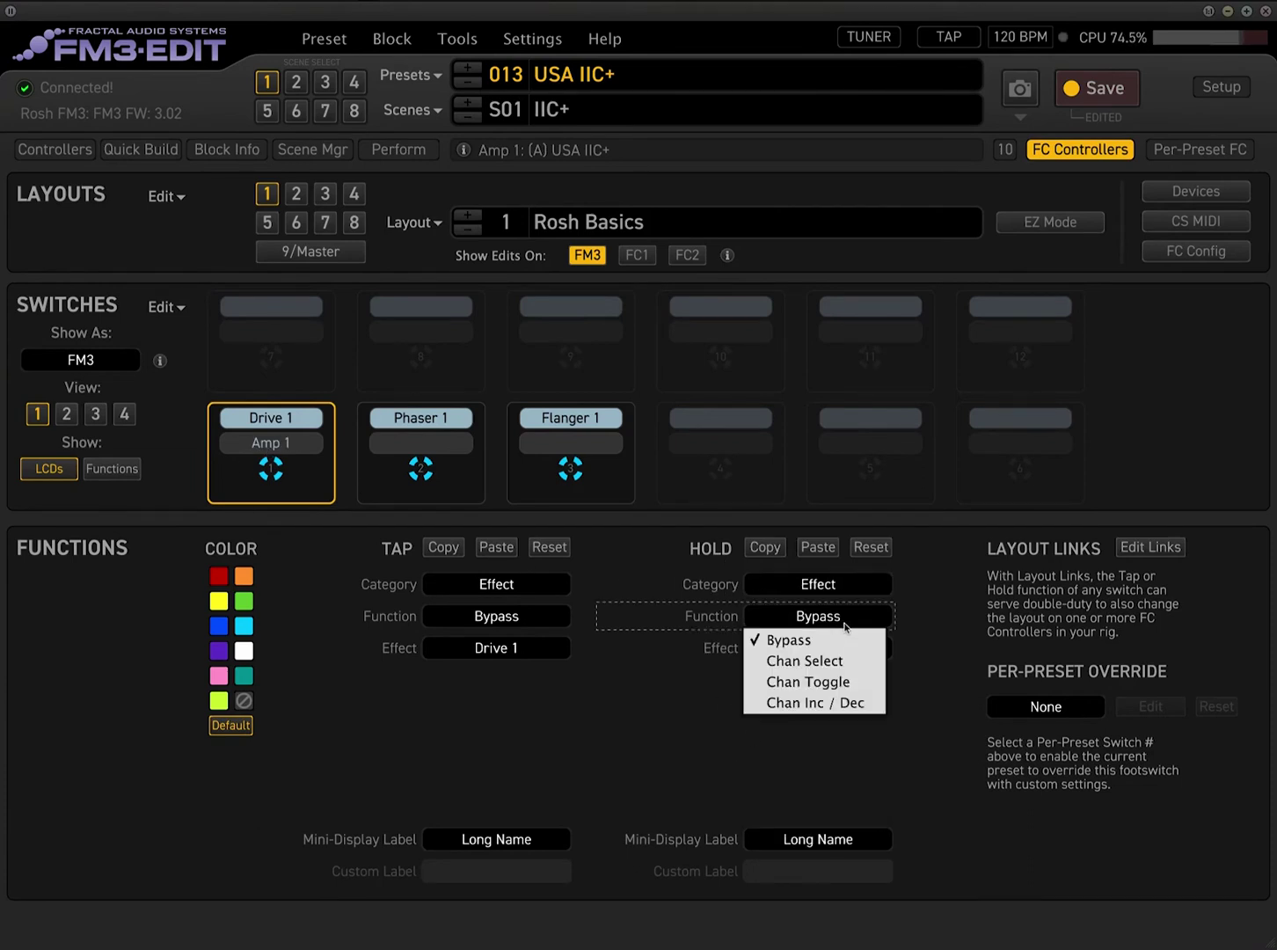
pyautogui.click(854, 683)
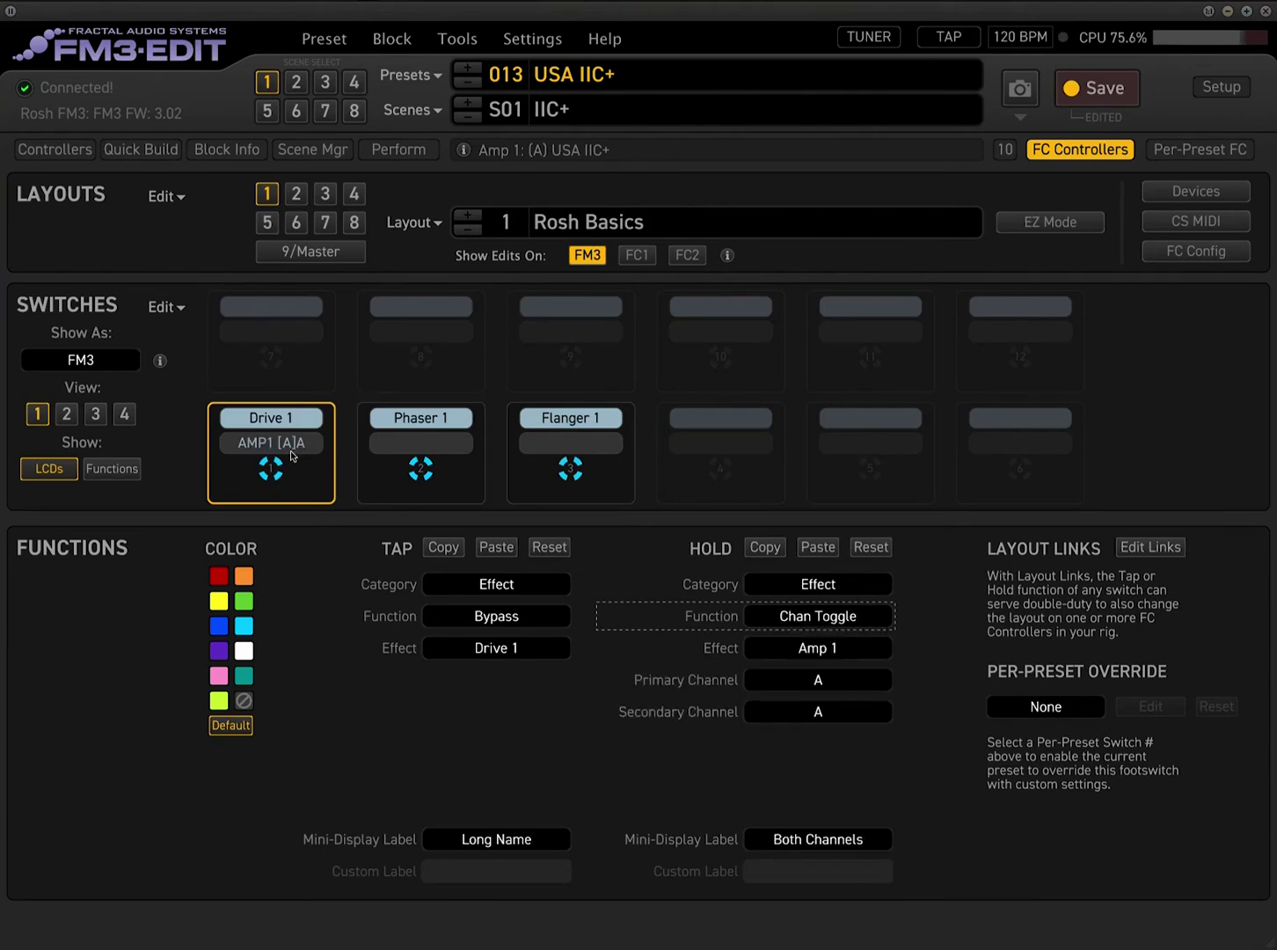
pyautogui.click(835, 649)
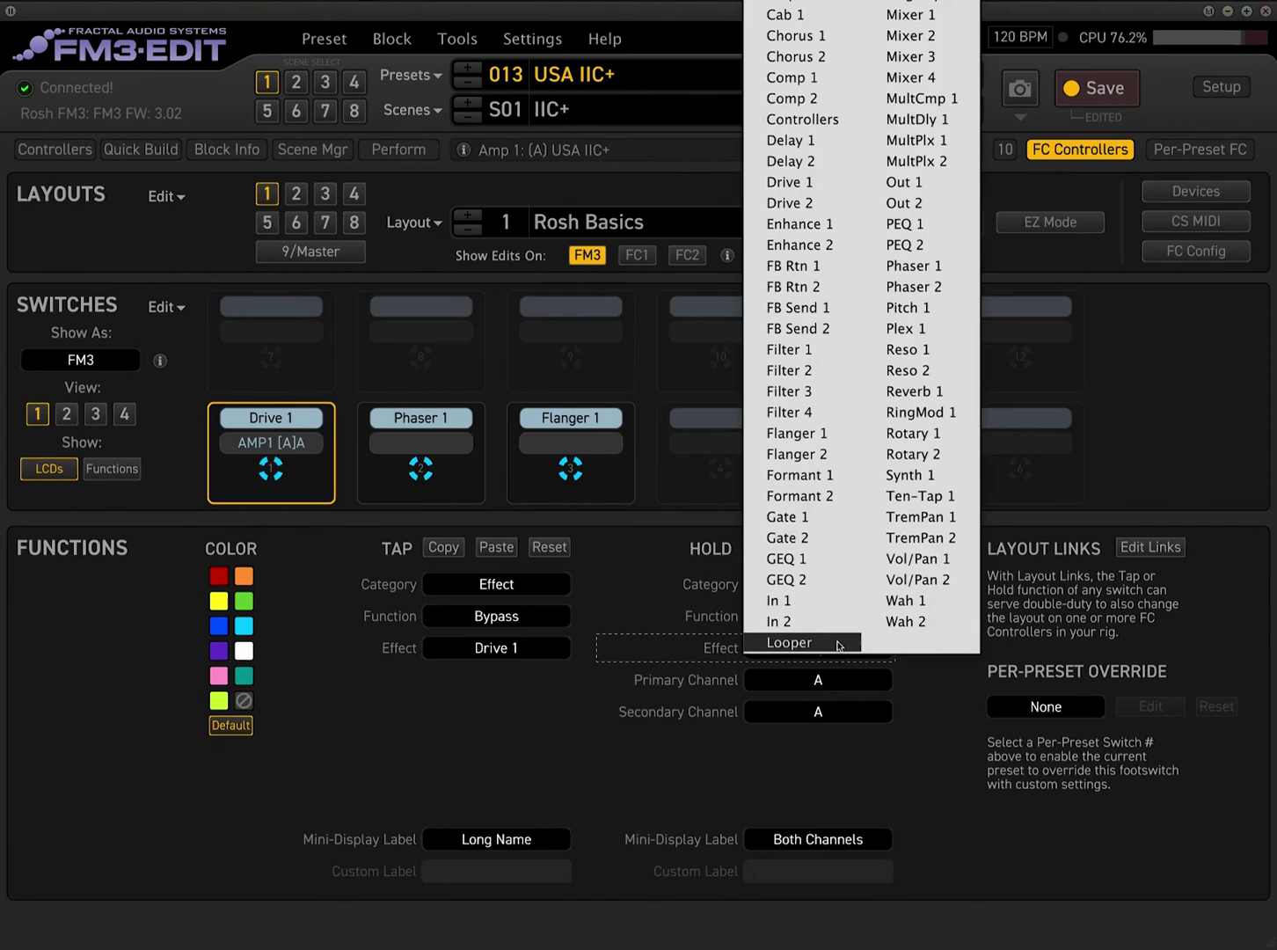
pyautogui.click(789, 182)
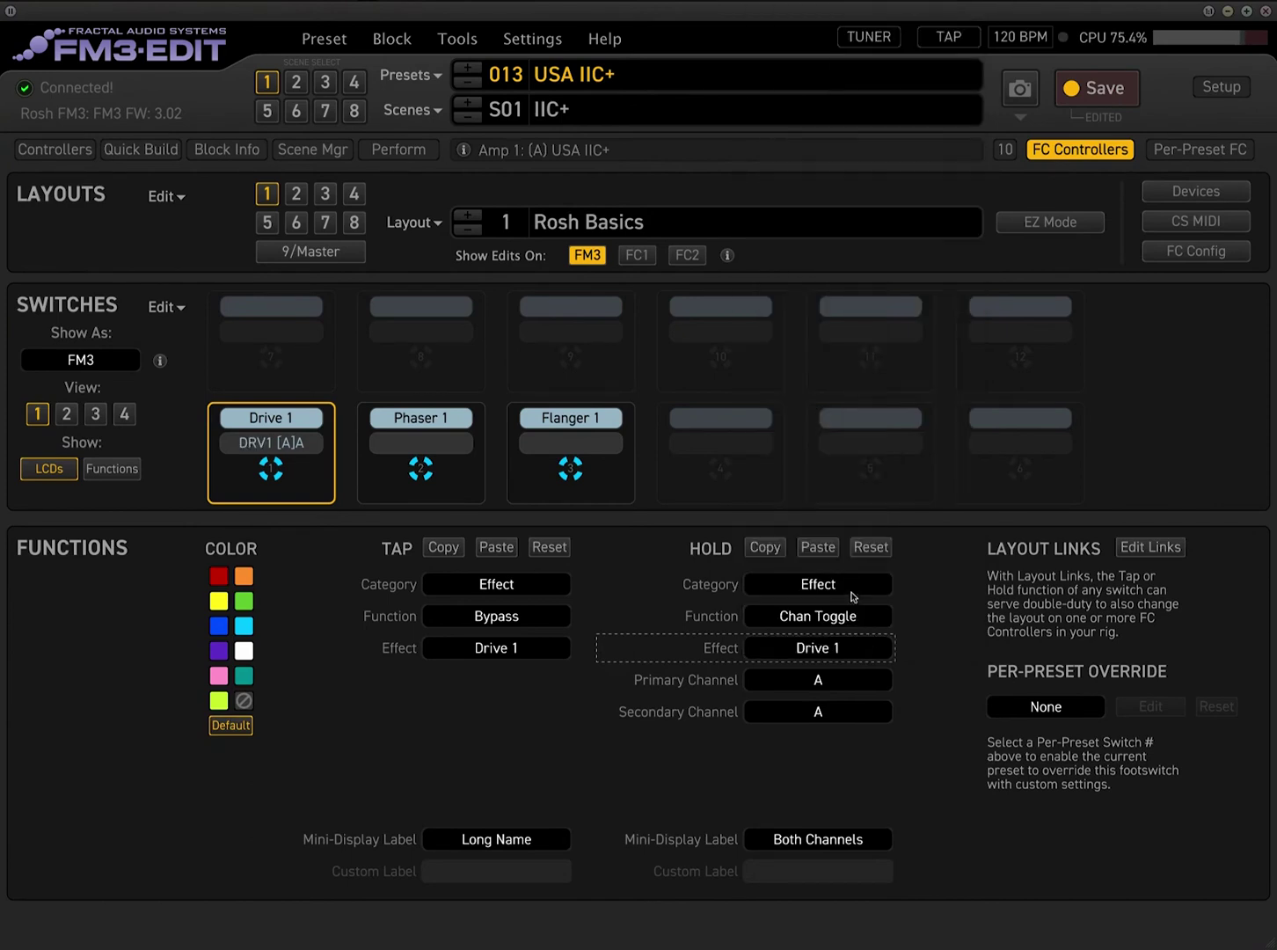
pyautogui.click(850, 592)
pyautogui.click(875, 549)
pyautogui.click(875, 549)
pyautogui.click(831, 318)
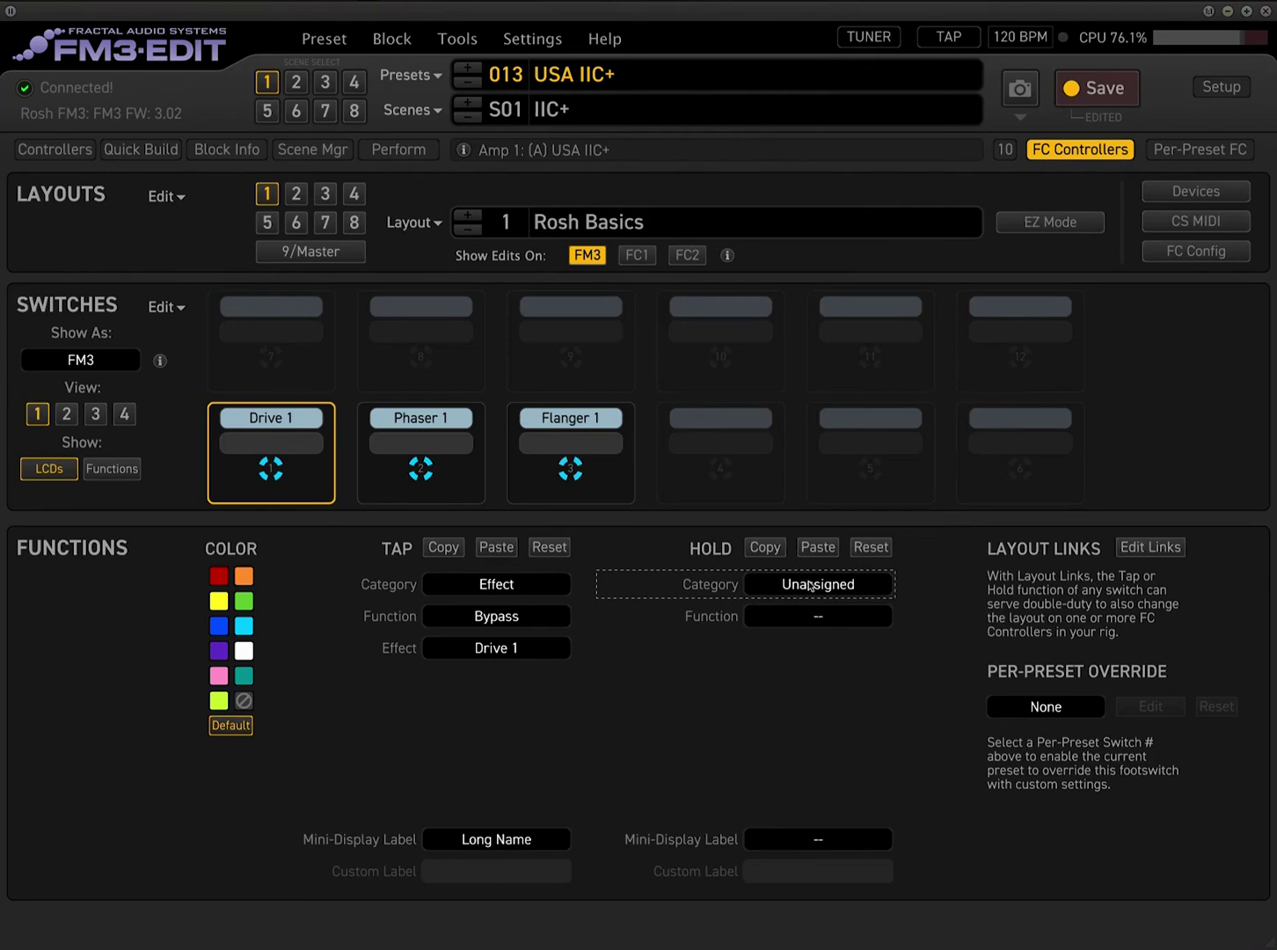
# - Reapply switch 1's hold as Effect category, Chan Toggle function on Drive 1
pyautogui.click(1080, 151)
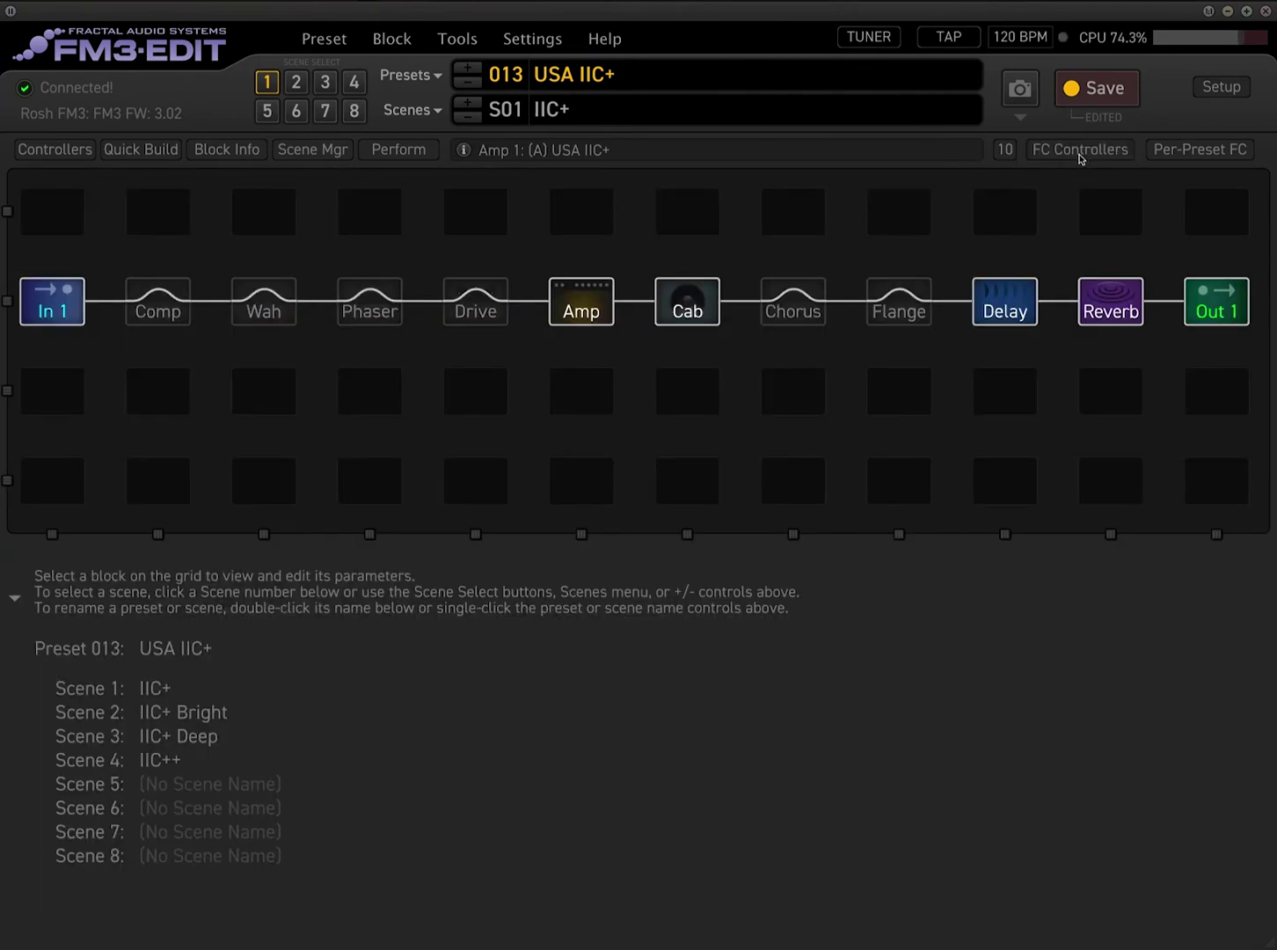
pyautogui.click(498, 319)
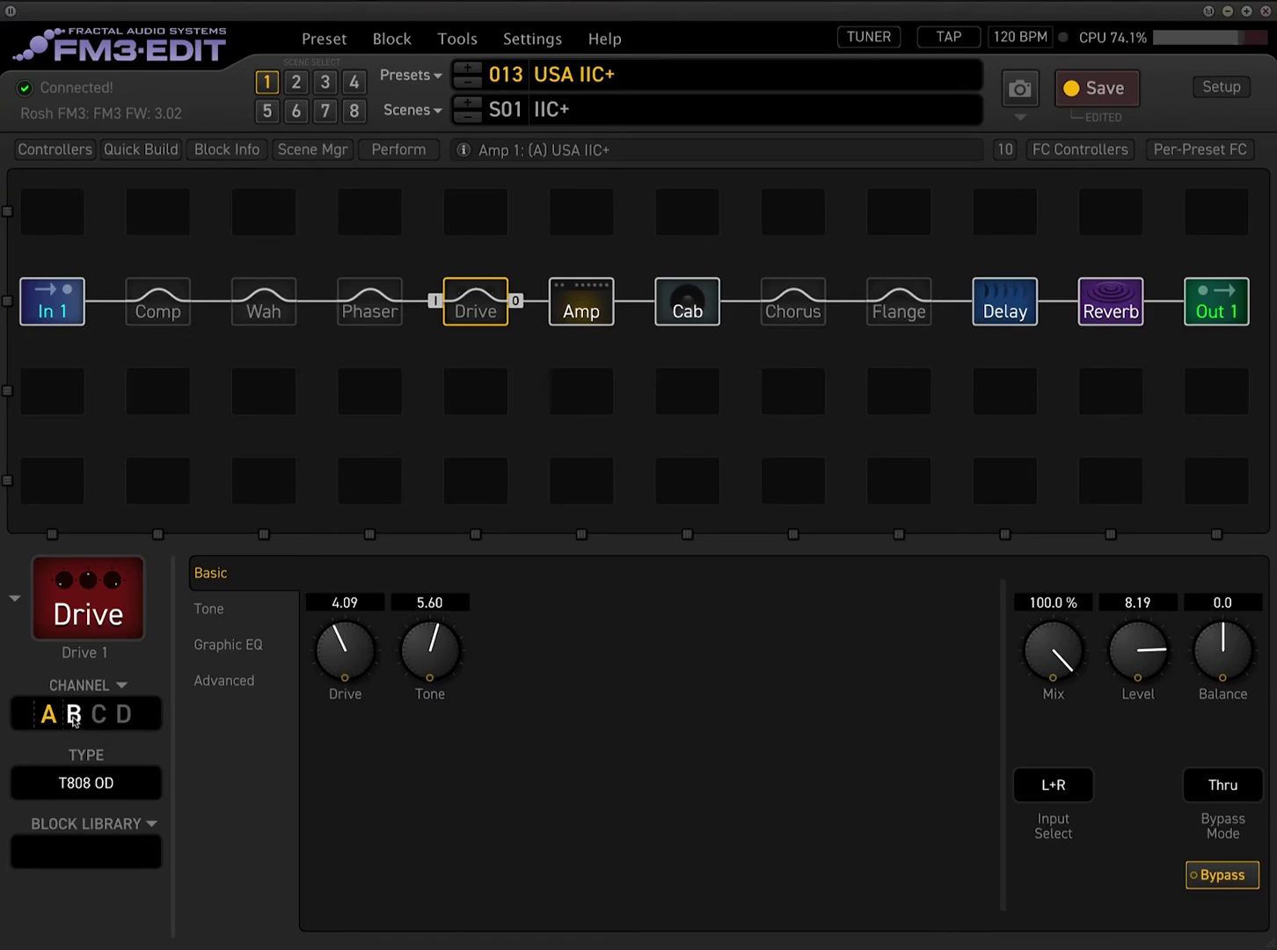
pyautogui.click(1079, 151)
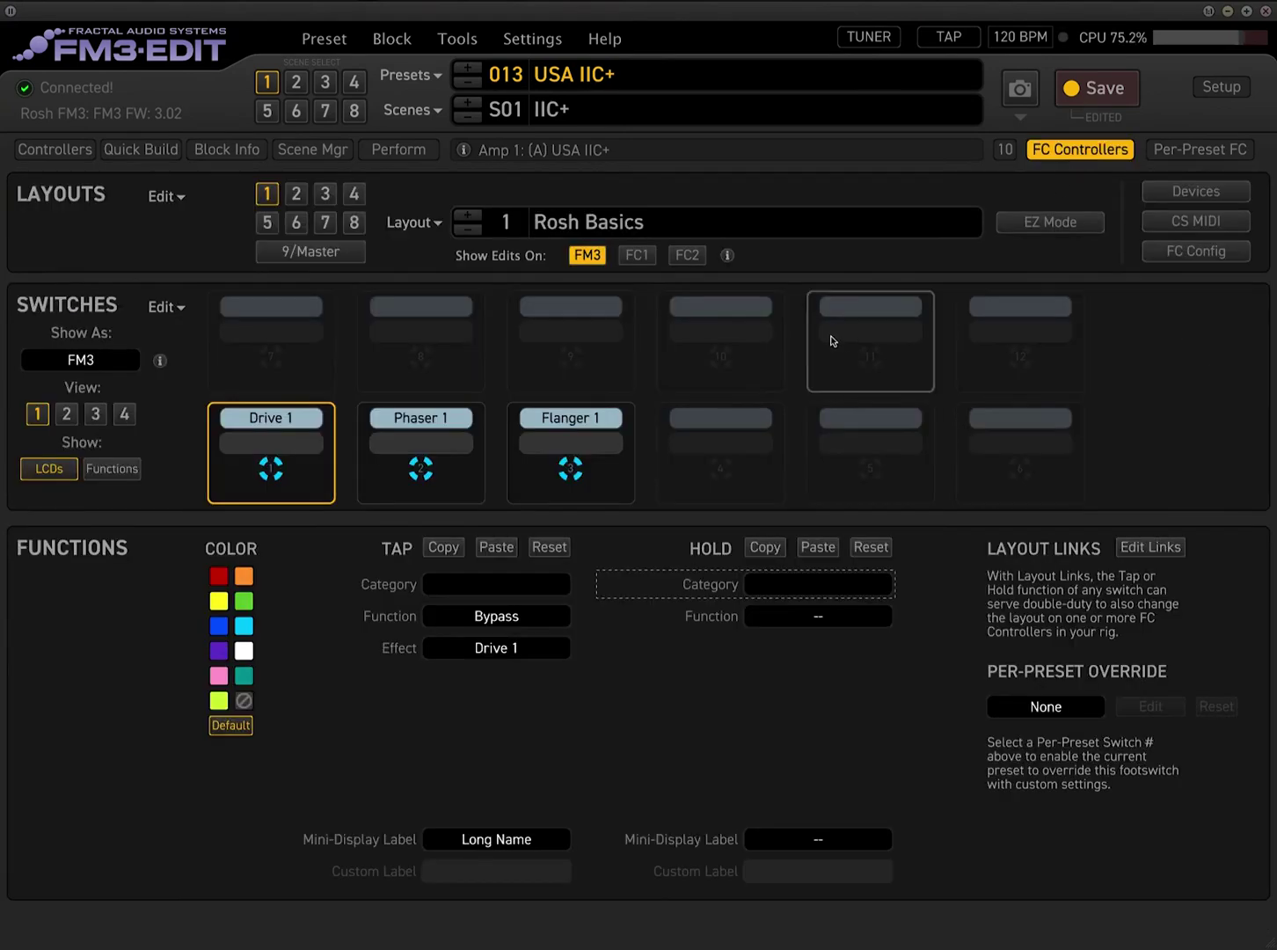
pyautogui.click(839, 596)
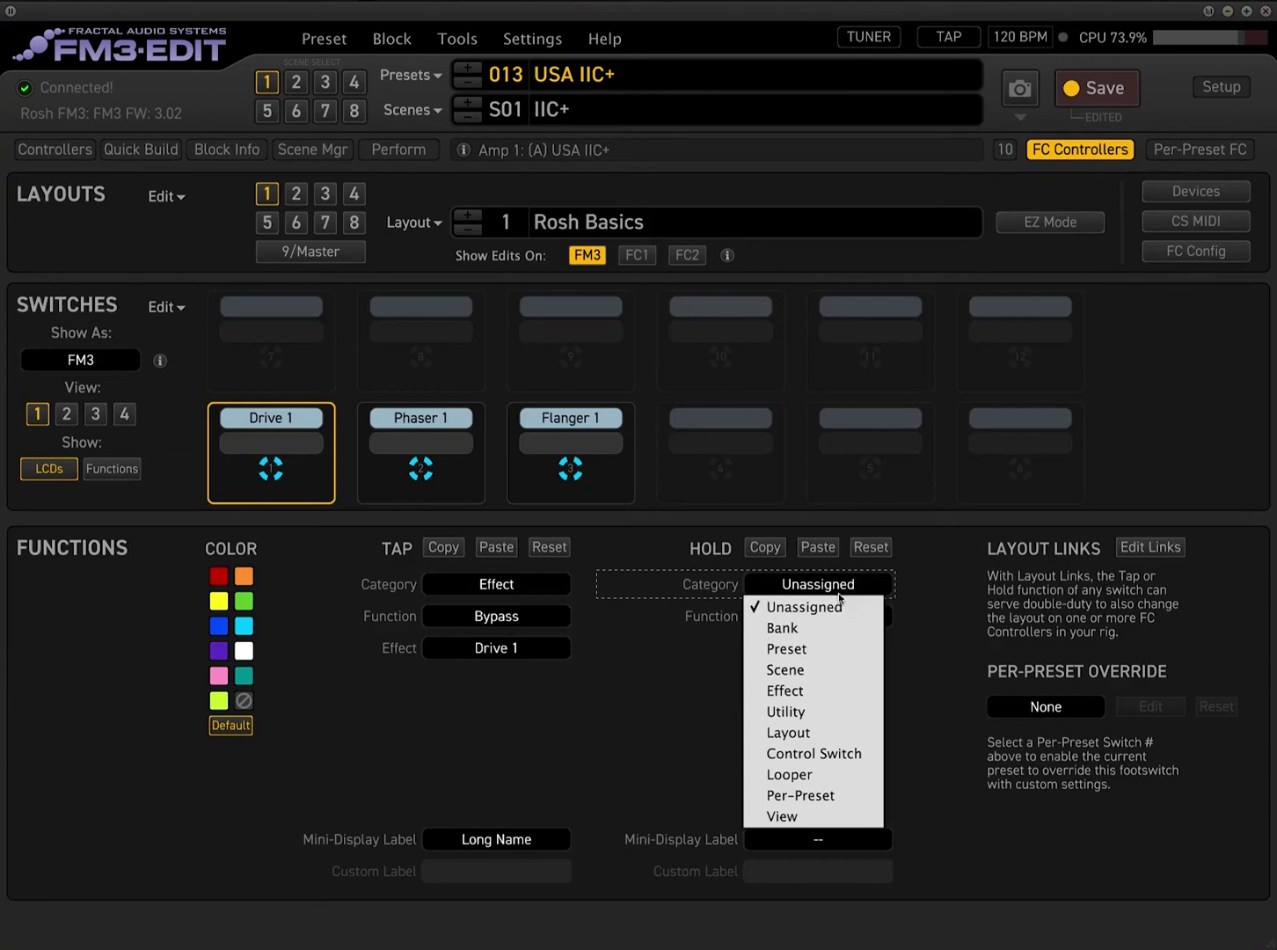
pyautogui.click(821, 693)
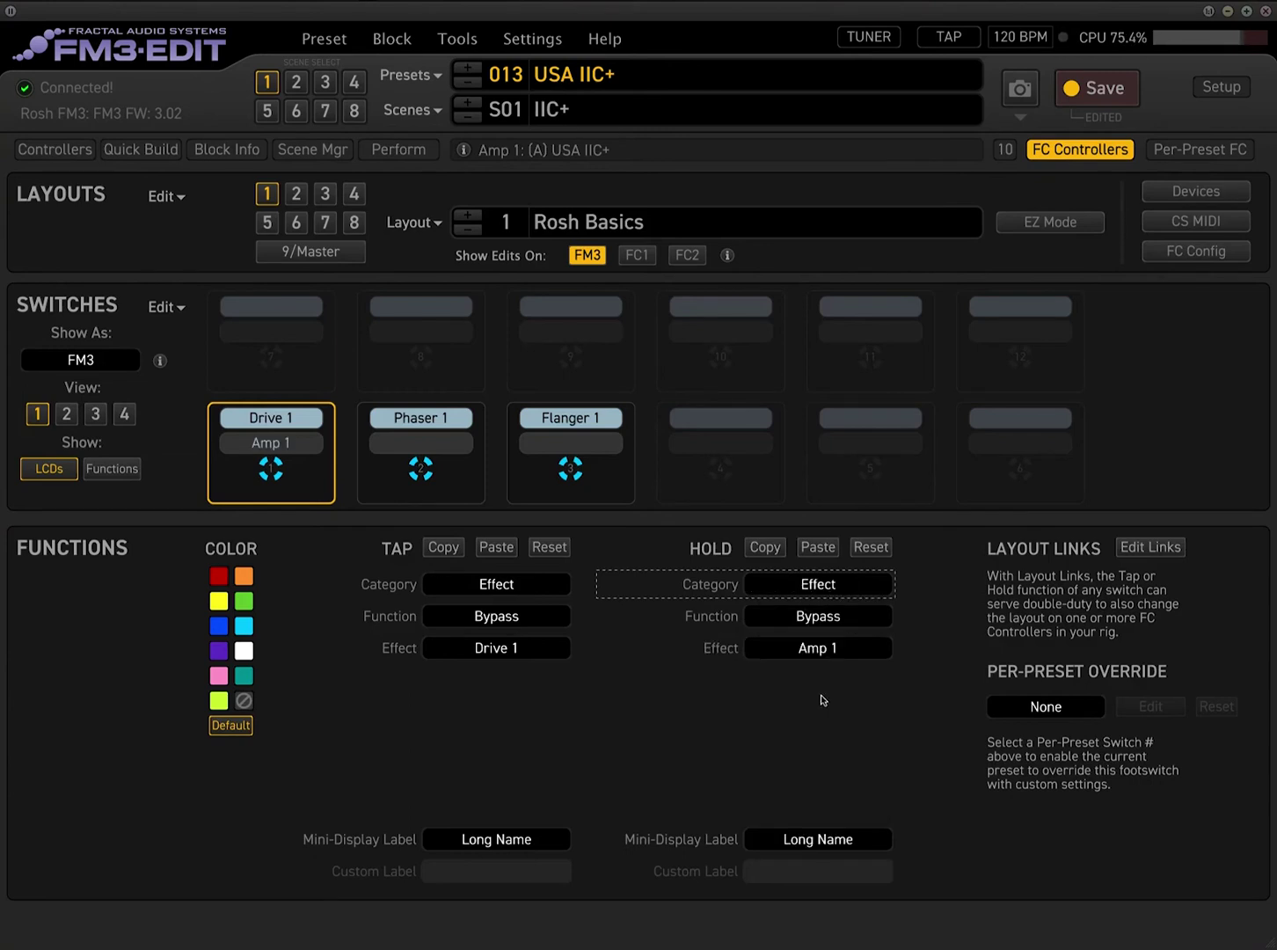
pyautogui.click(818, 619)
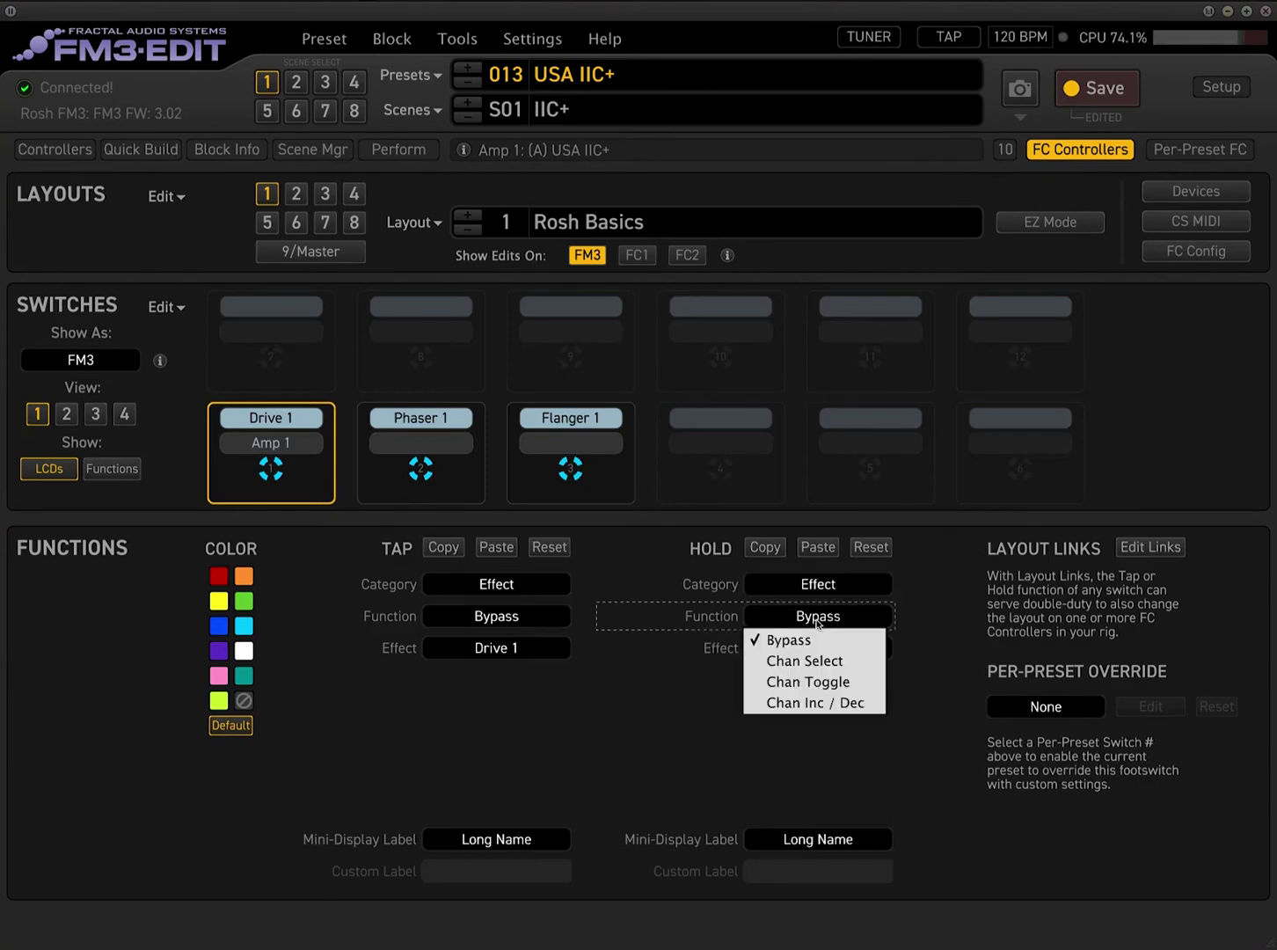
pyautogui.click(816, 683)
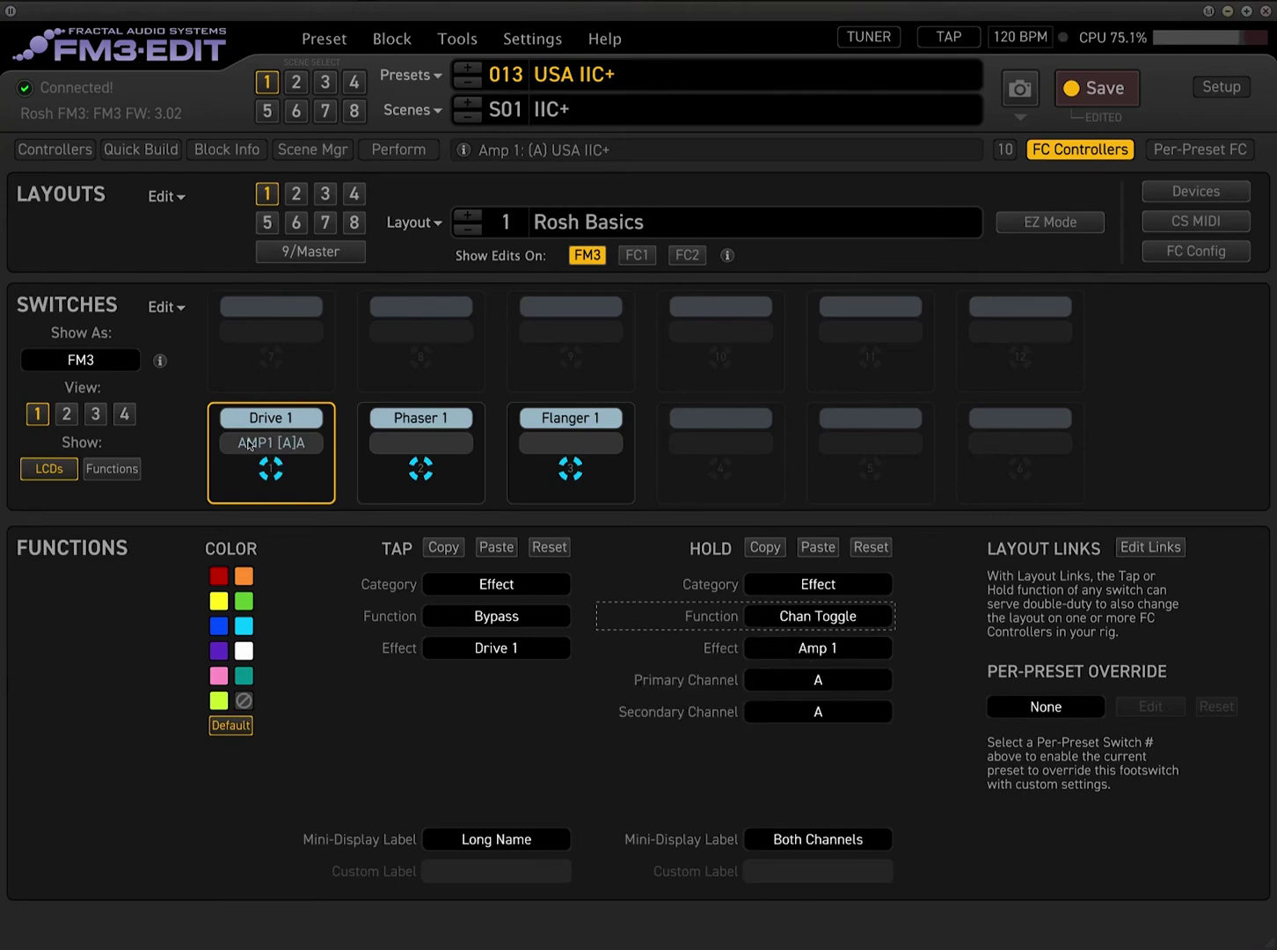
pyautogui.click(818, 648)
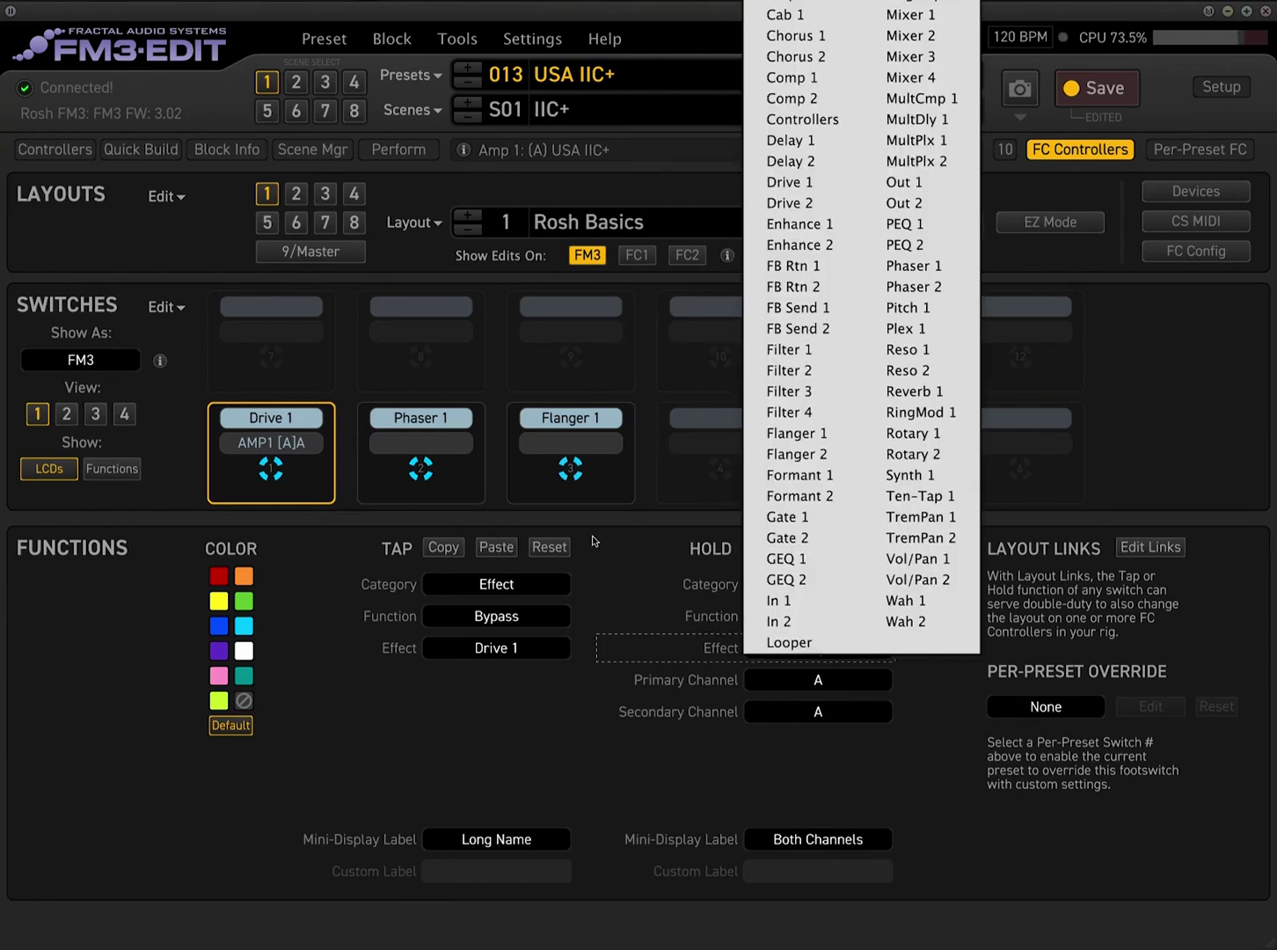
pyautogui.click(801, 182)
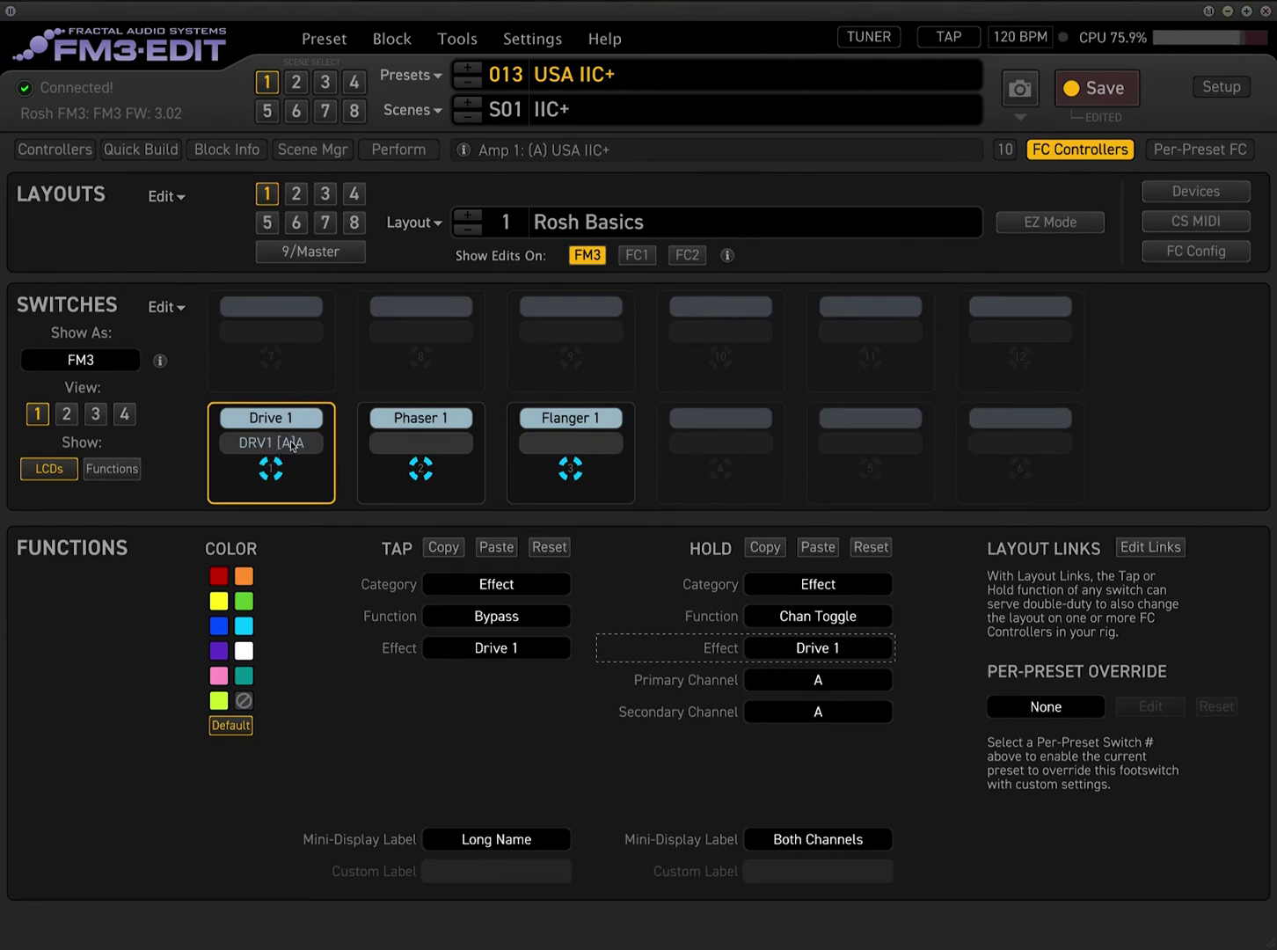
# - Set the hold secondary channel to B so switch 1 reads DRV1 [A]B
pyautogui.click(1048, 157)
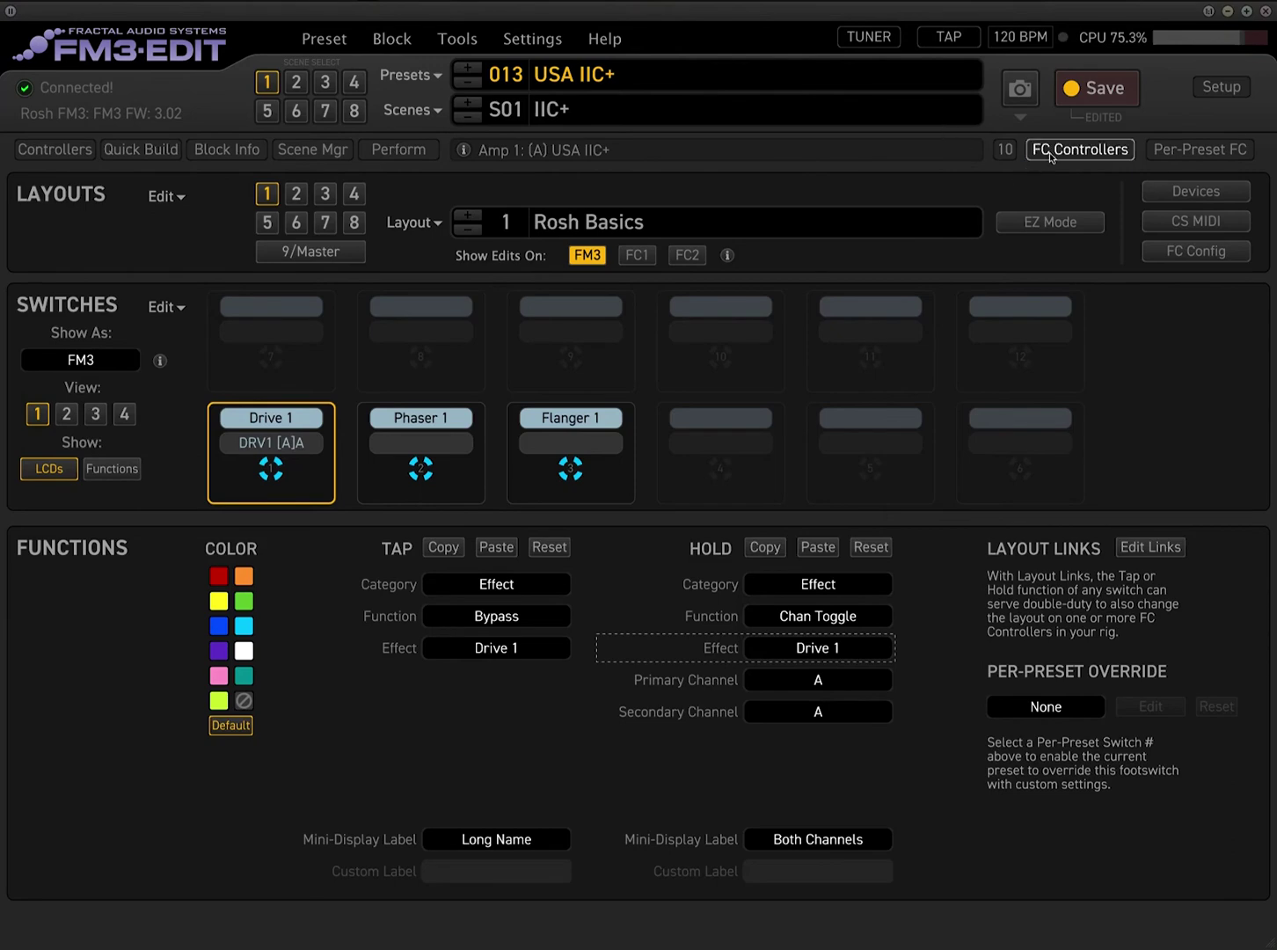
pyautogui.click(479, 307)
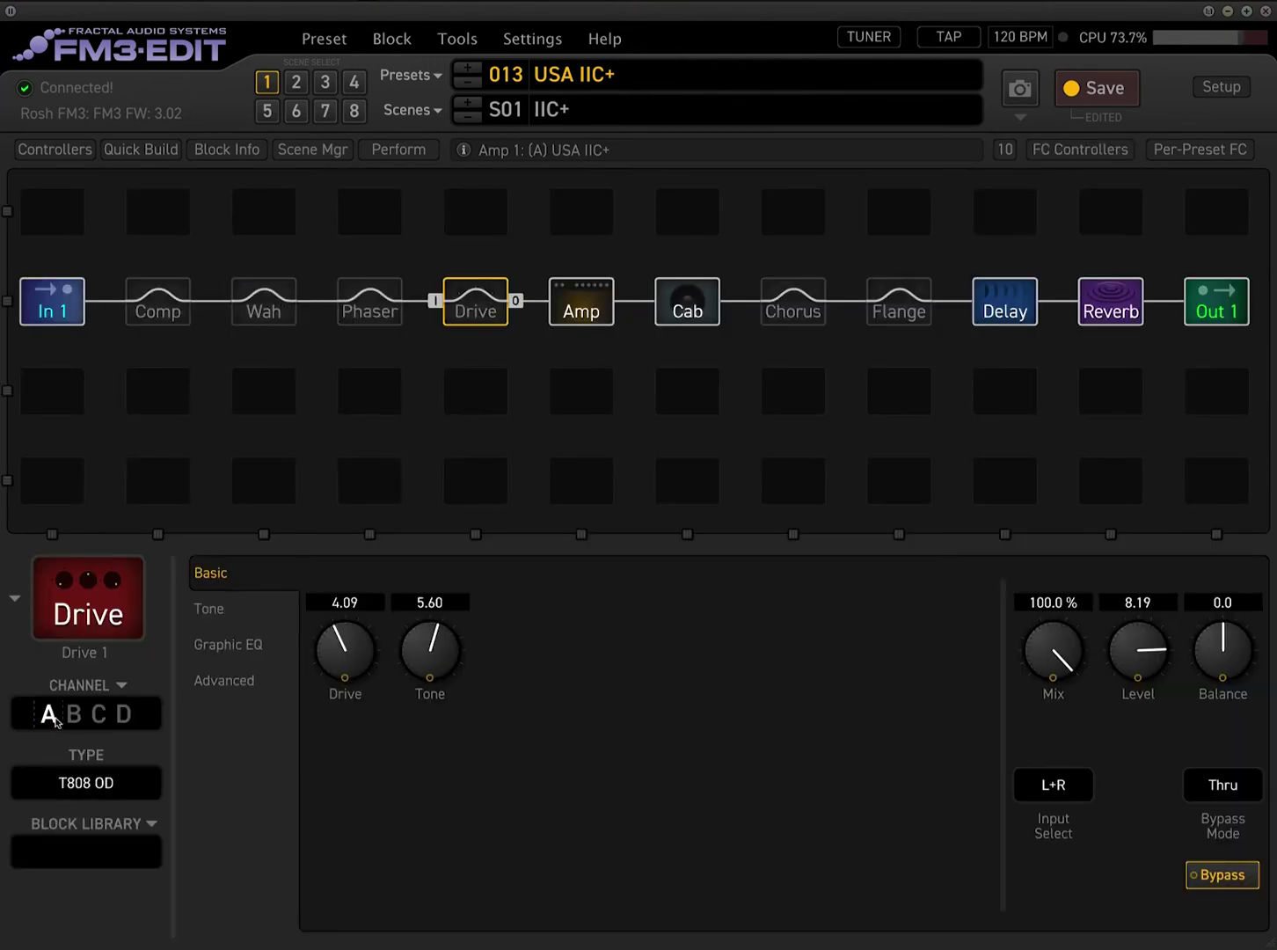
pyautogui.click(1080, 149)
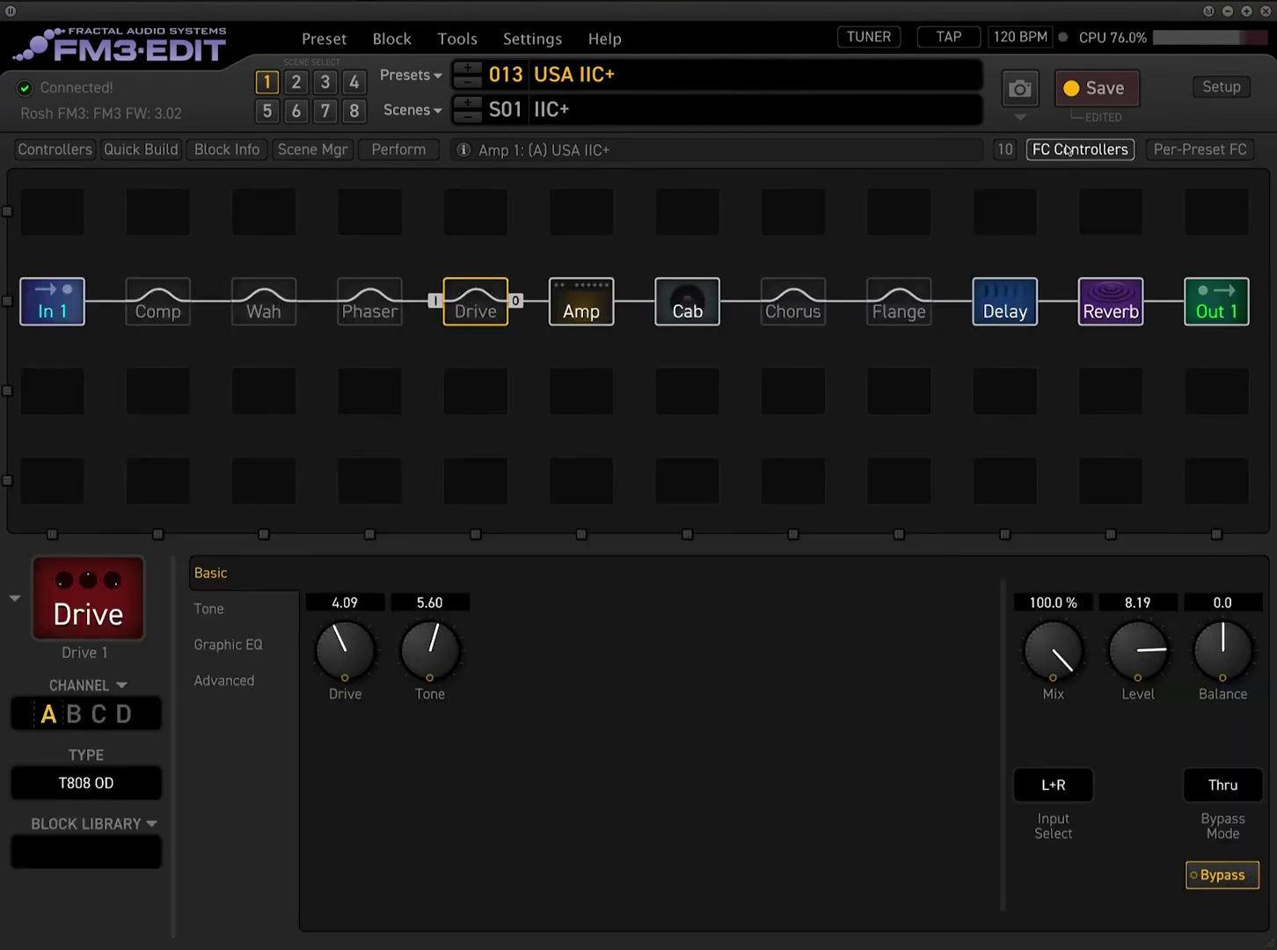
pyautogui.click(820, 714)
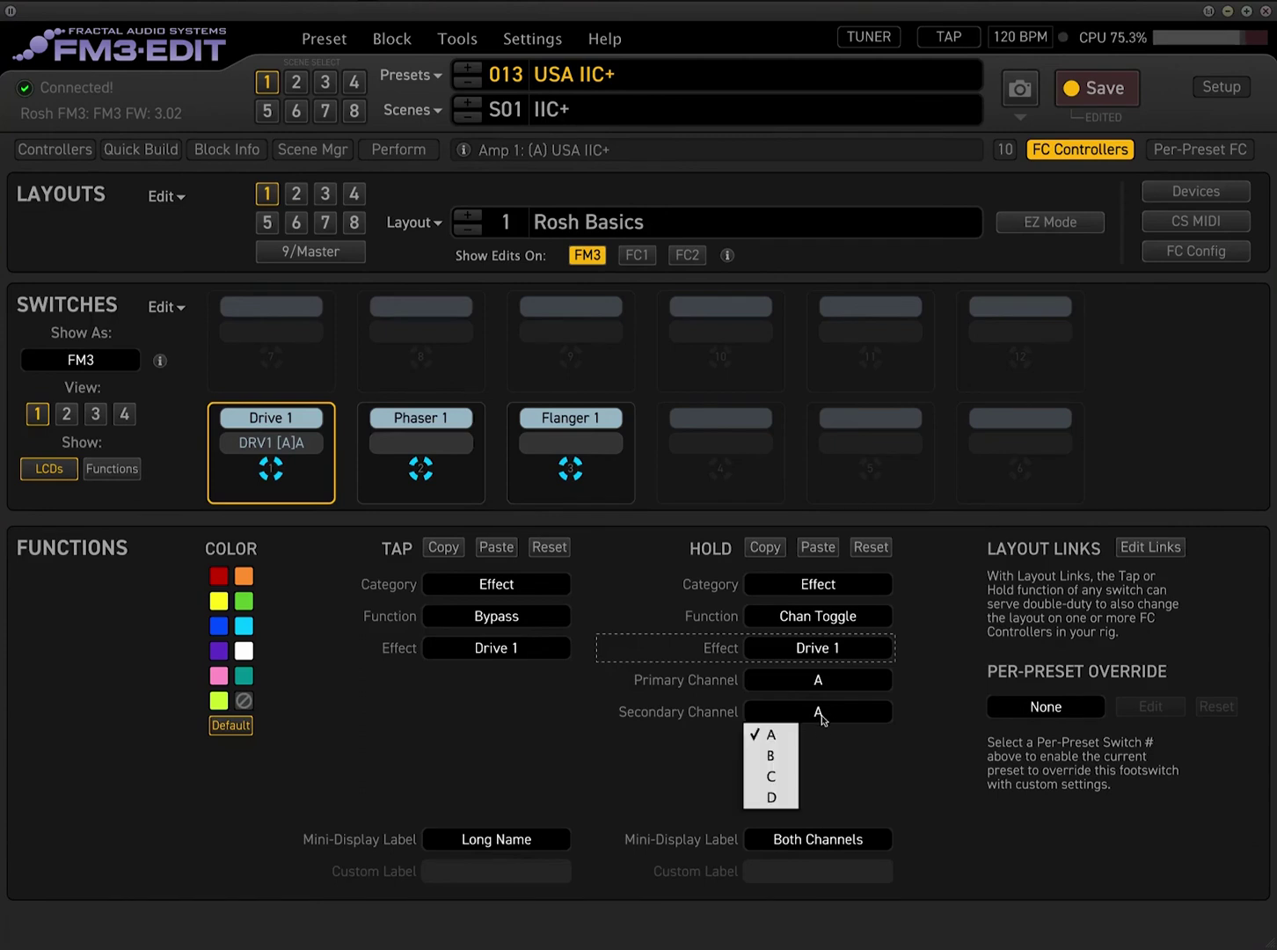
pyautogui.click(778, 756)
pyautogui.press('Down')
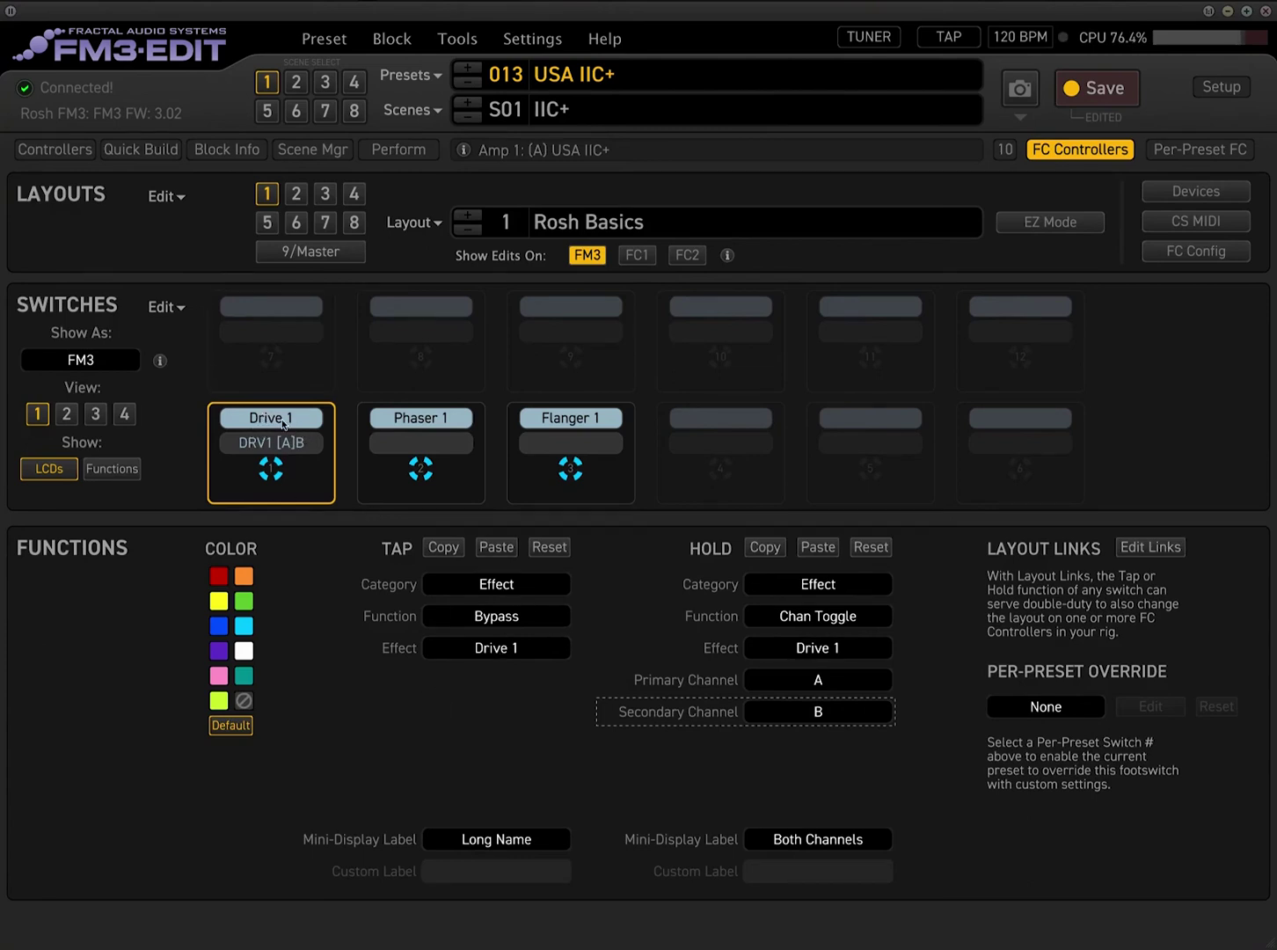
# - Check the Drive block's channels, leave Drive on channel B, and return to the Rosh Basics switch layout
pyautogui.click(1091, 151)
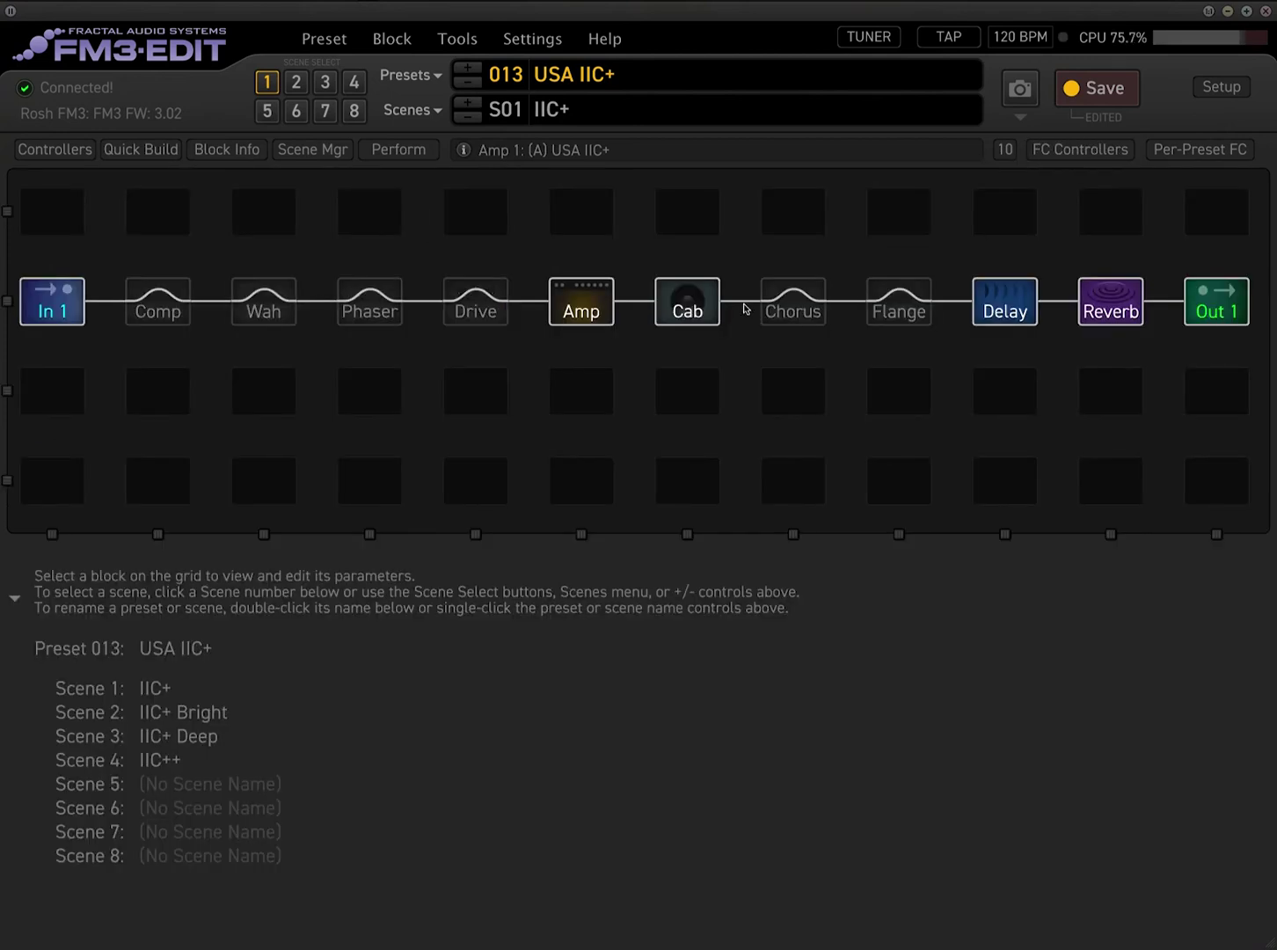
pyautogui.click(475, 301)
pyautogui.click(1129, 156)
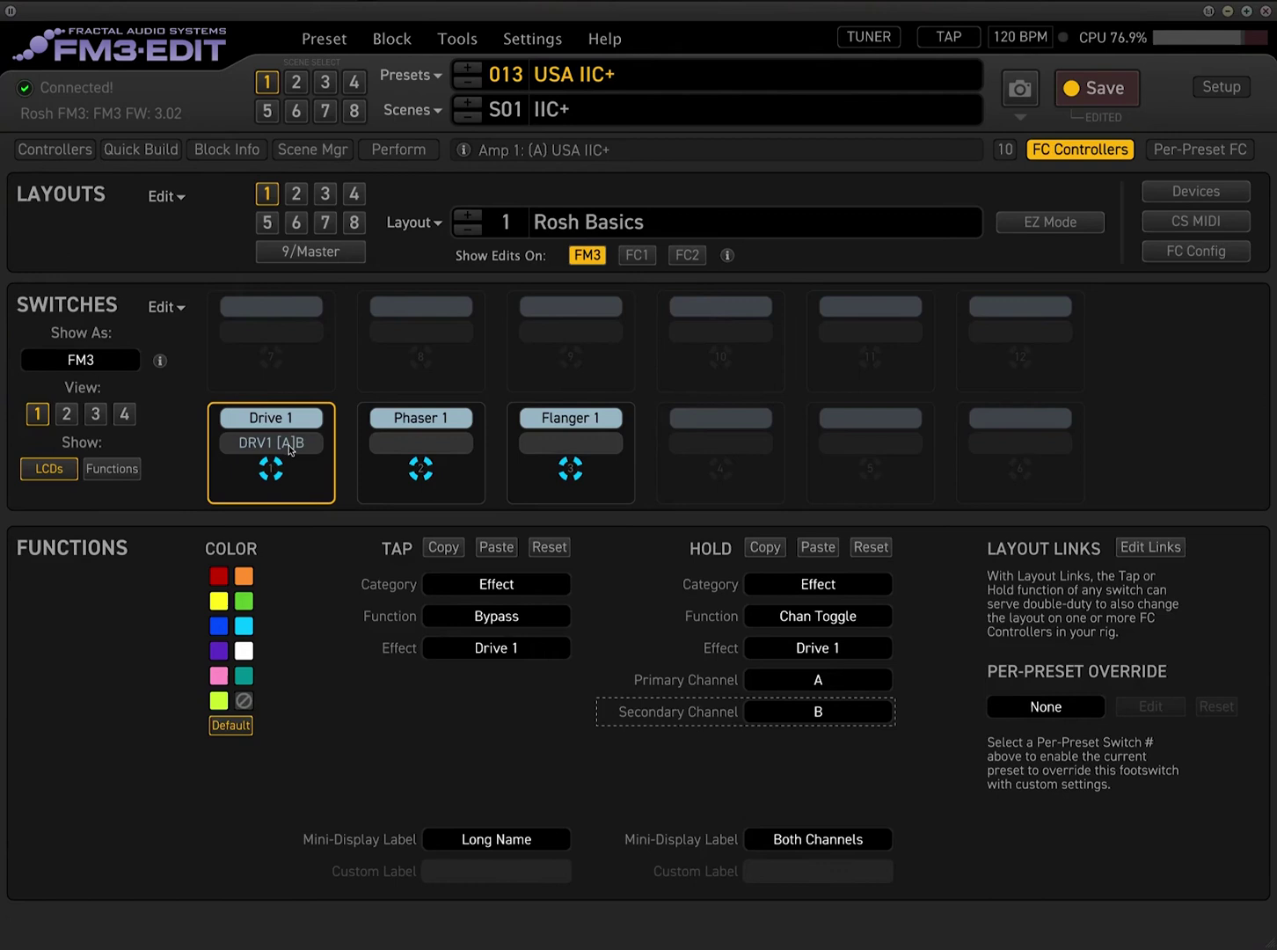
pyautogui.click(1074, 151)
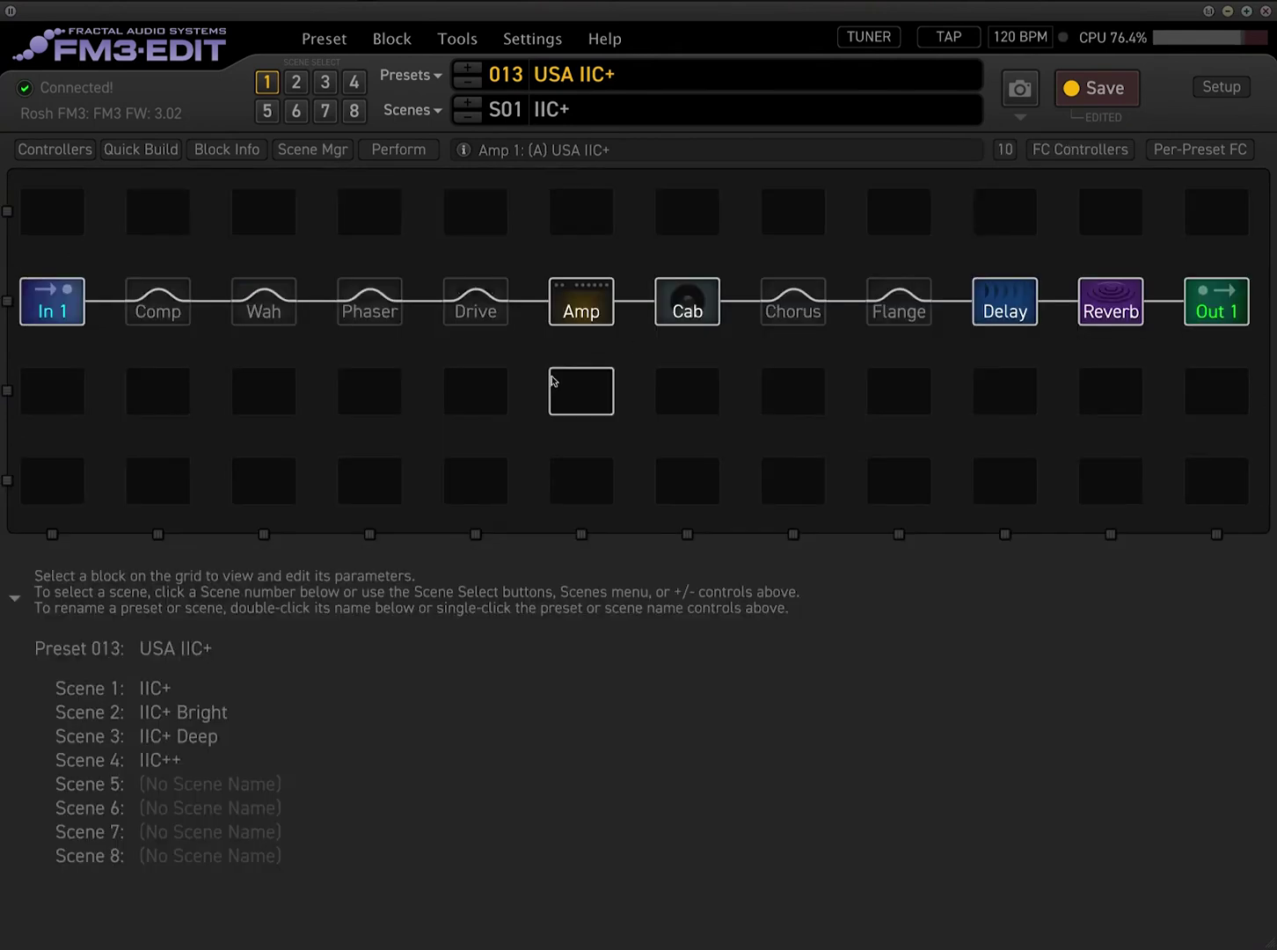
pyautogui.click(475, 304)
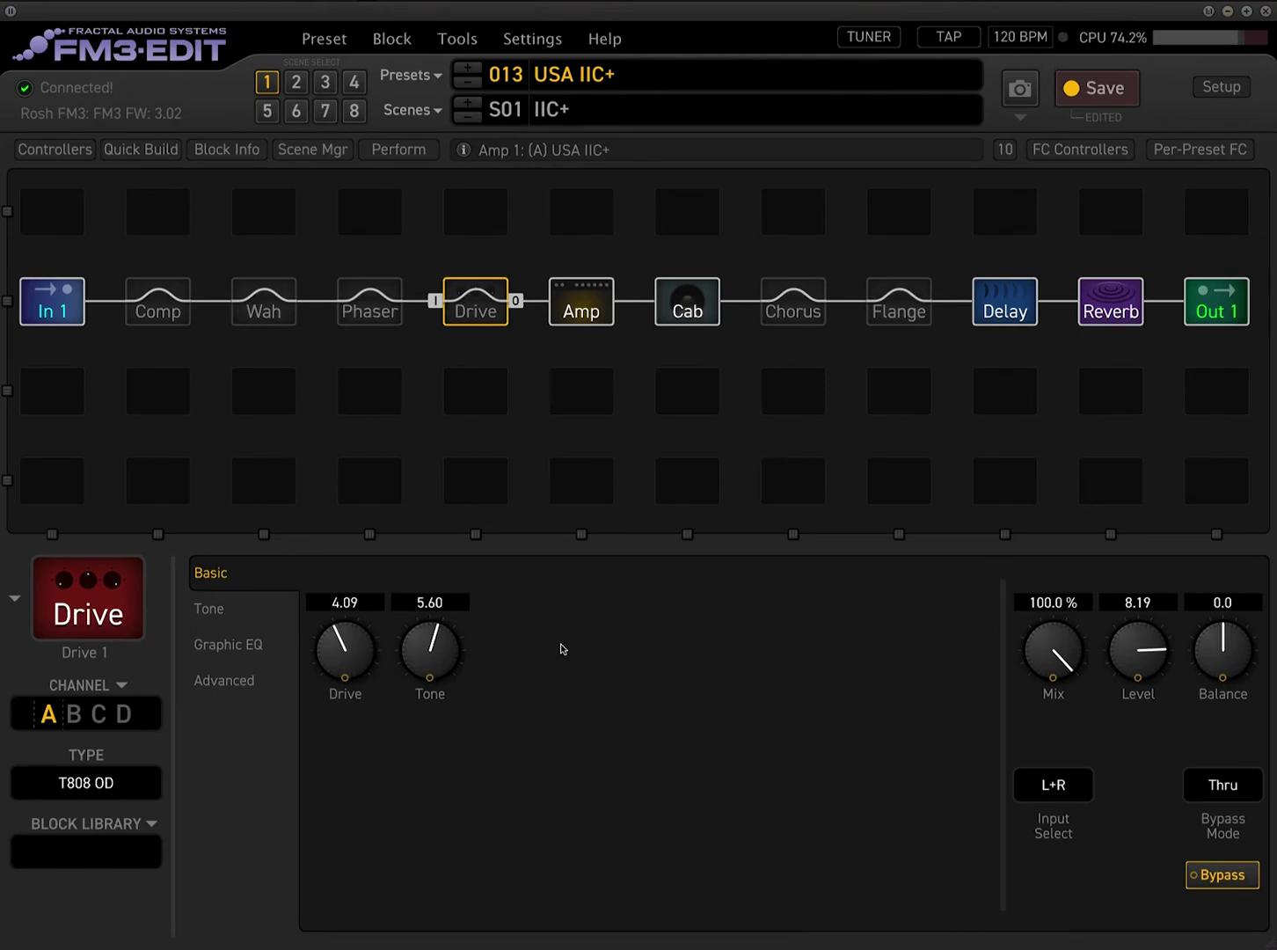
pyautogui.click(74, 713)
pyautogui.click(1081, 155)
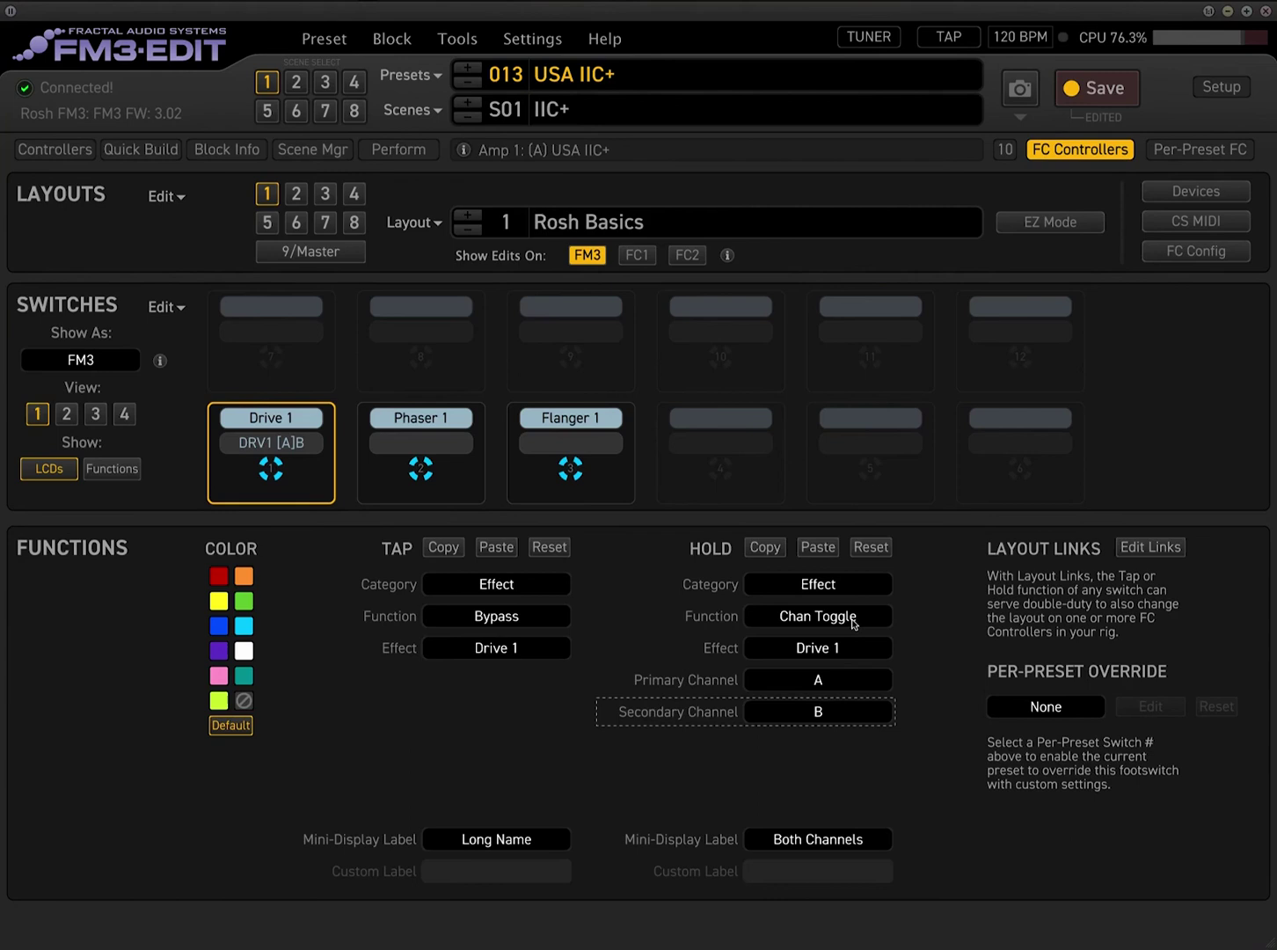
# - Select switch 2, compare Phaser channels B and A, then return to the footswitch layout
pyautogui.click(415, 455)
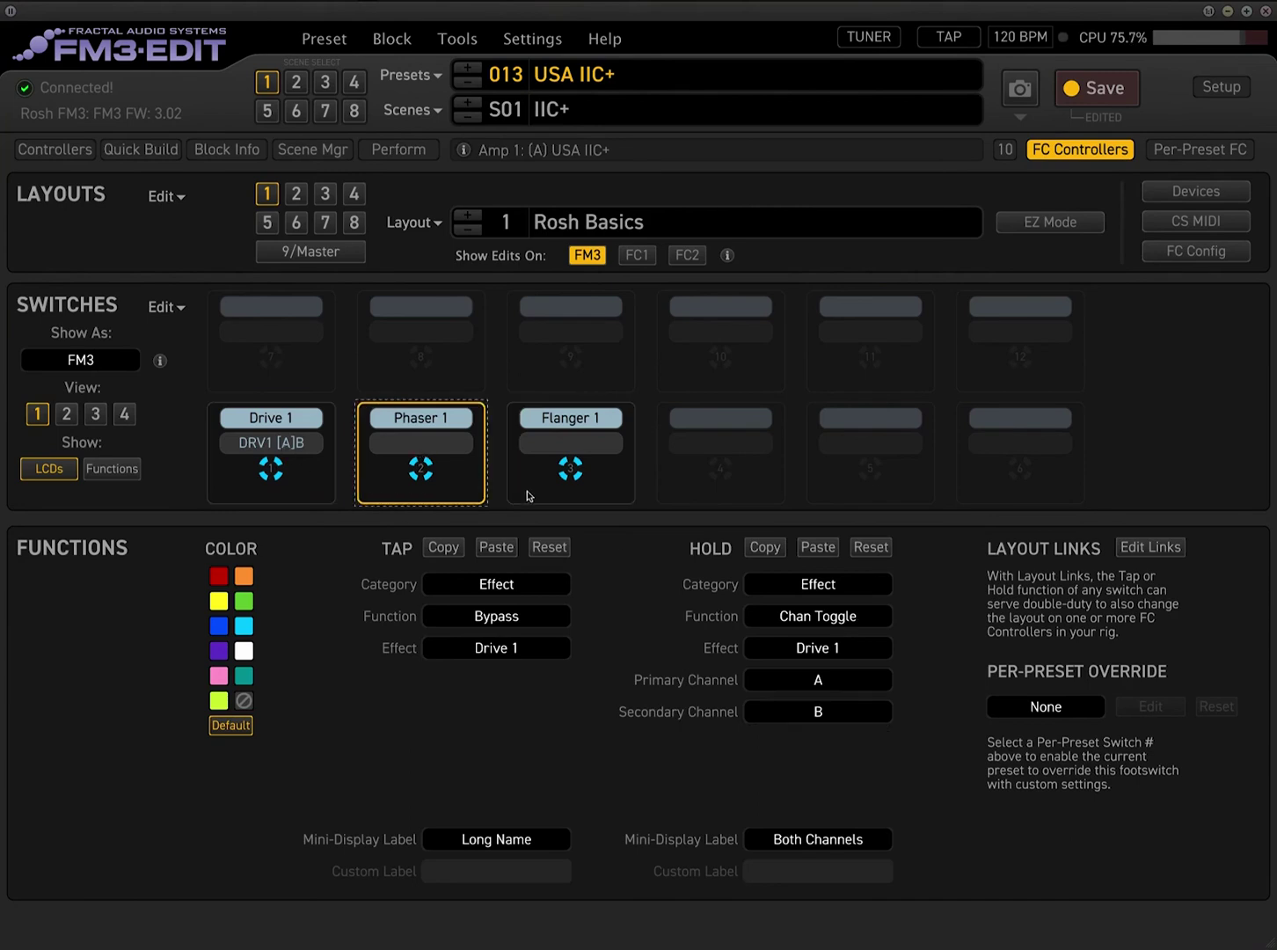
pyautogui.click(1094, 151)
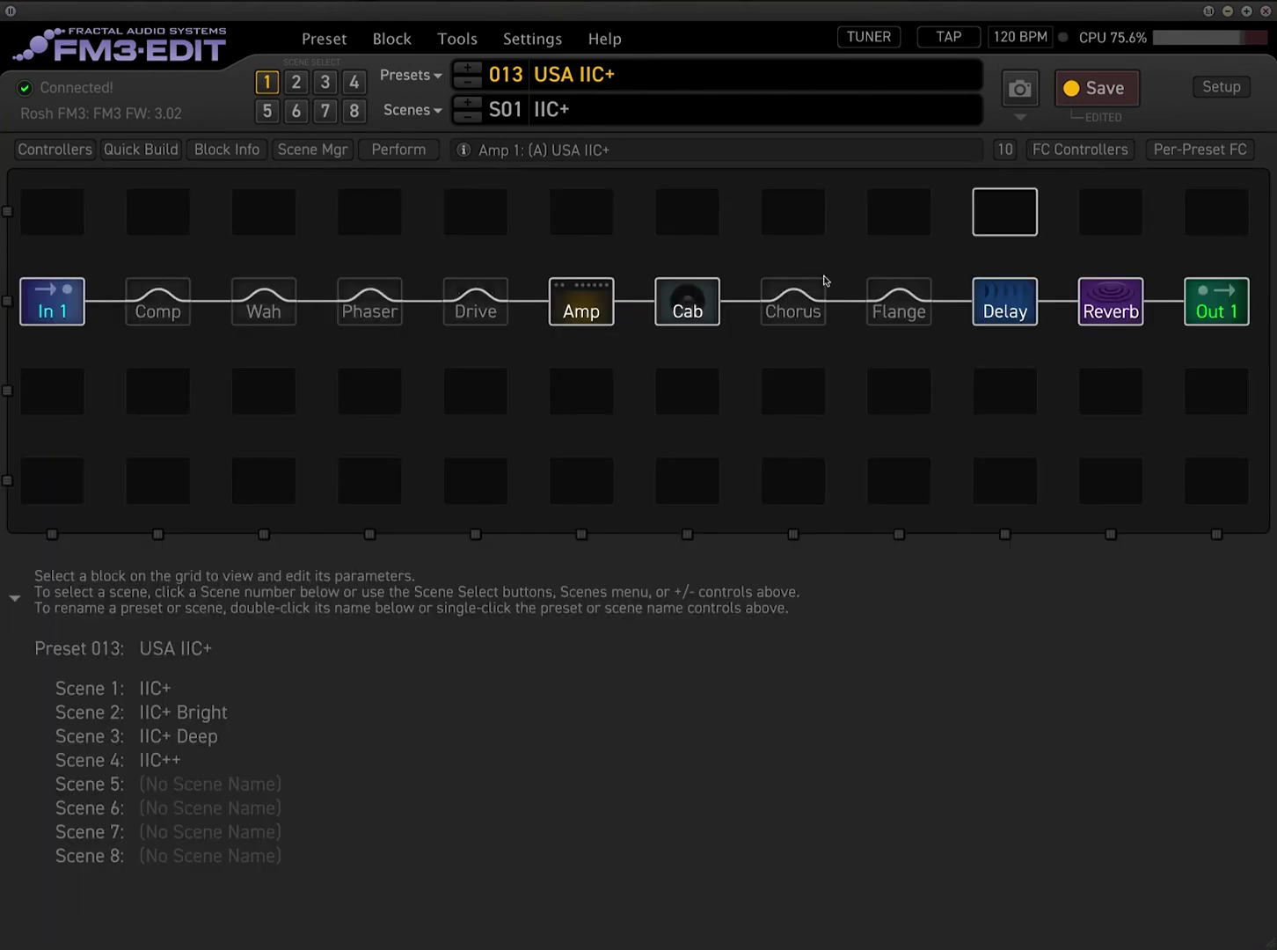
pyautogui.click(369, 304)
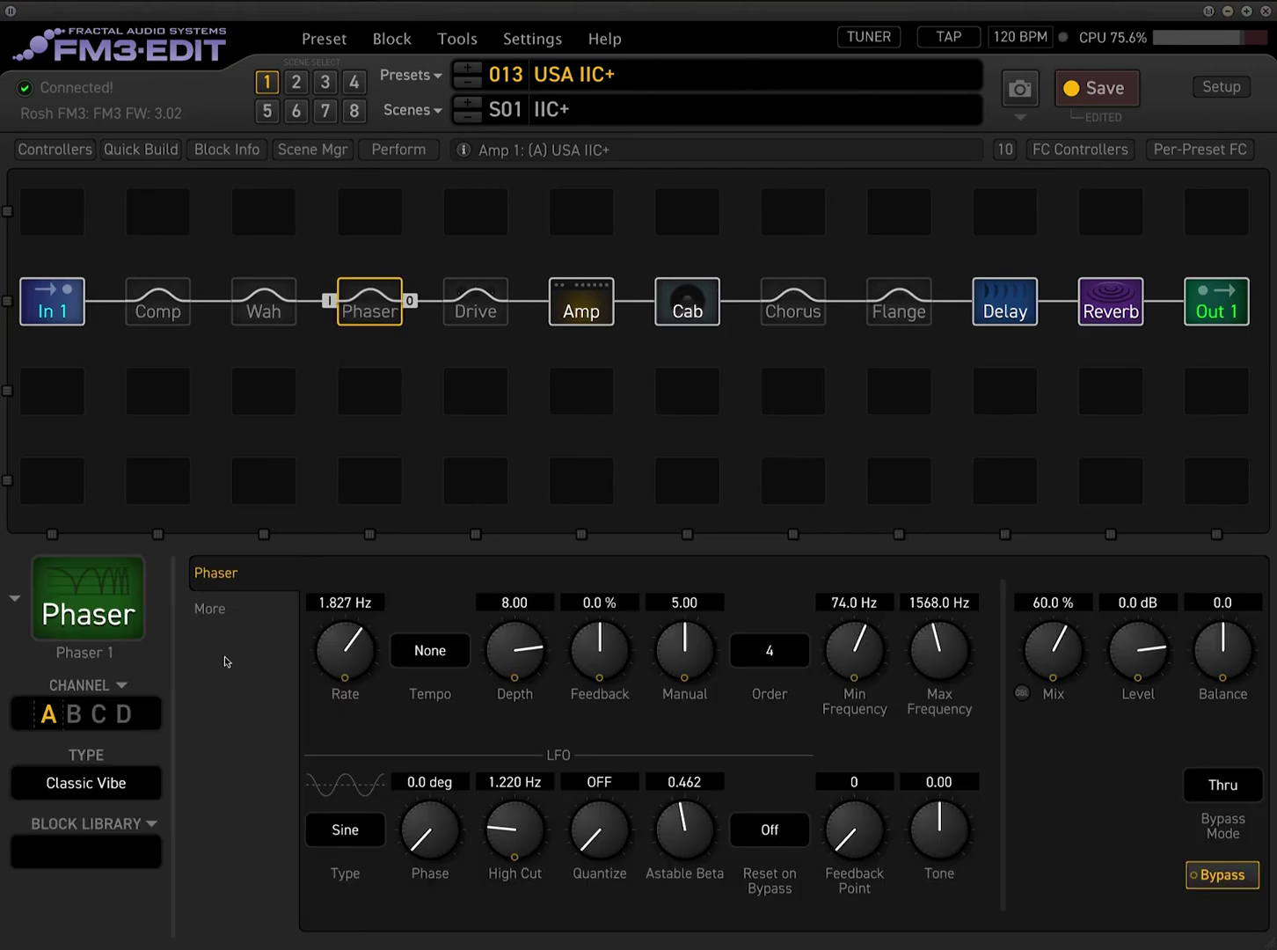
pyautogui.click(73, 714)
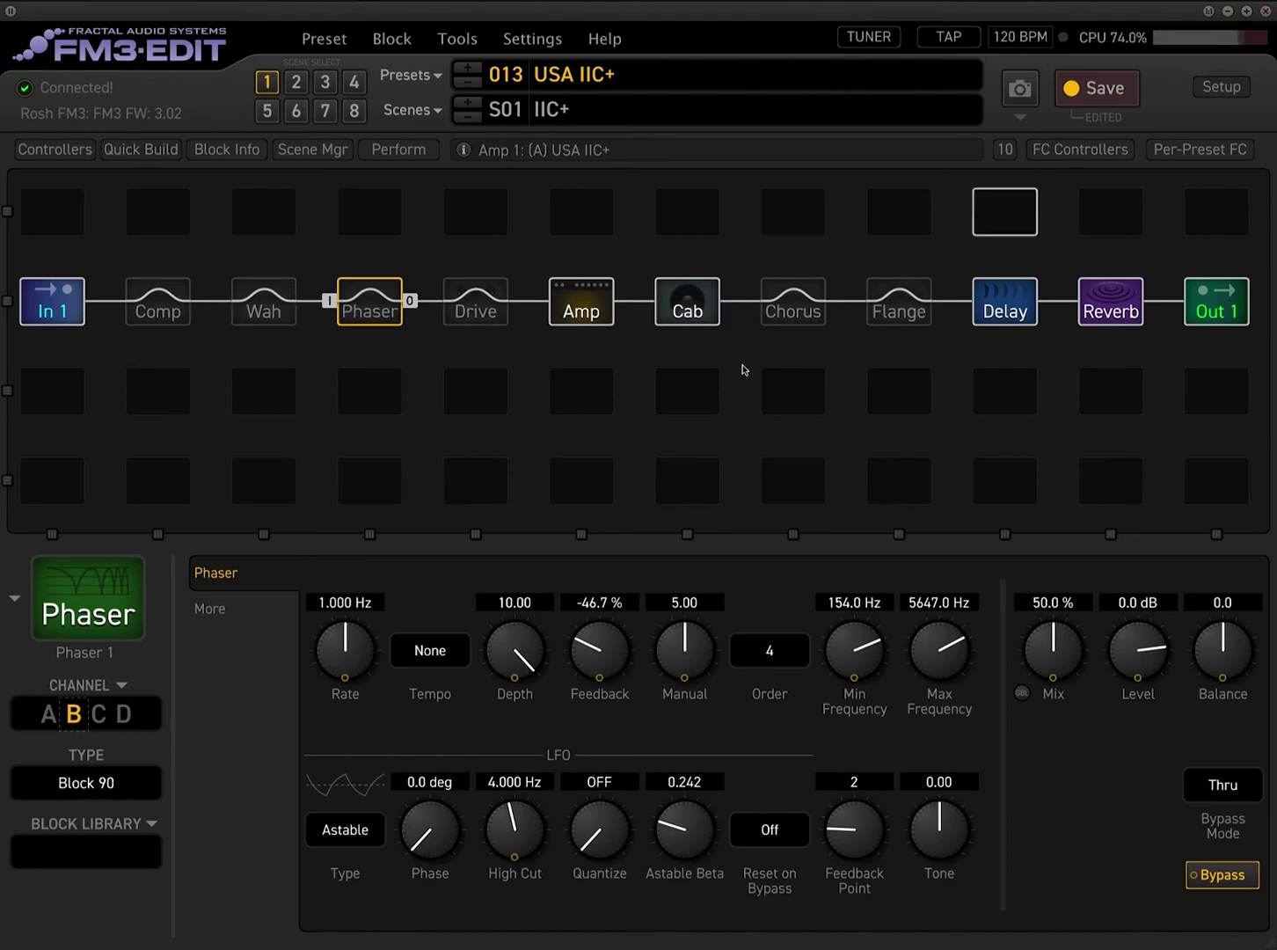
pyautogui.click(51, 714)
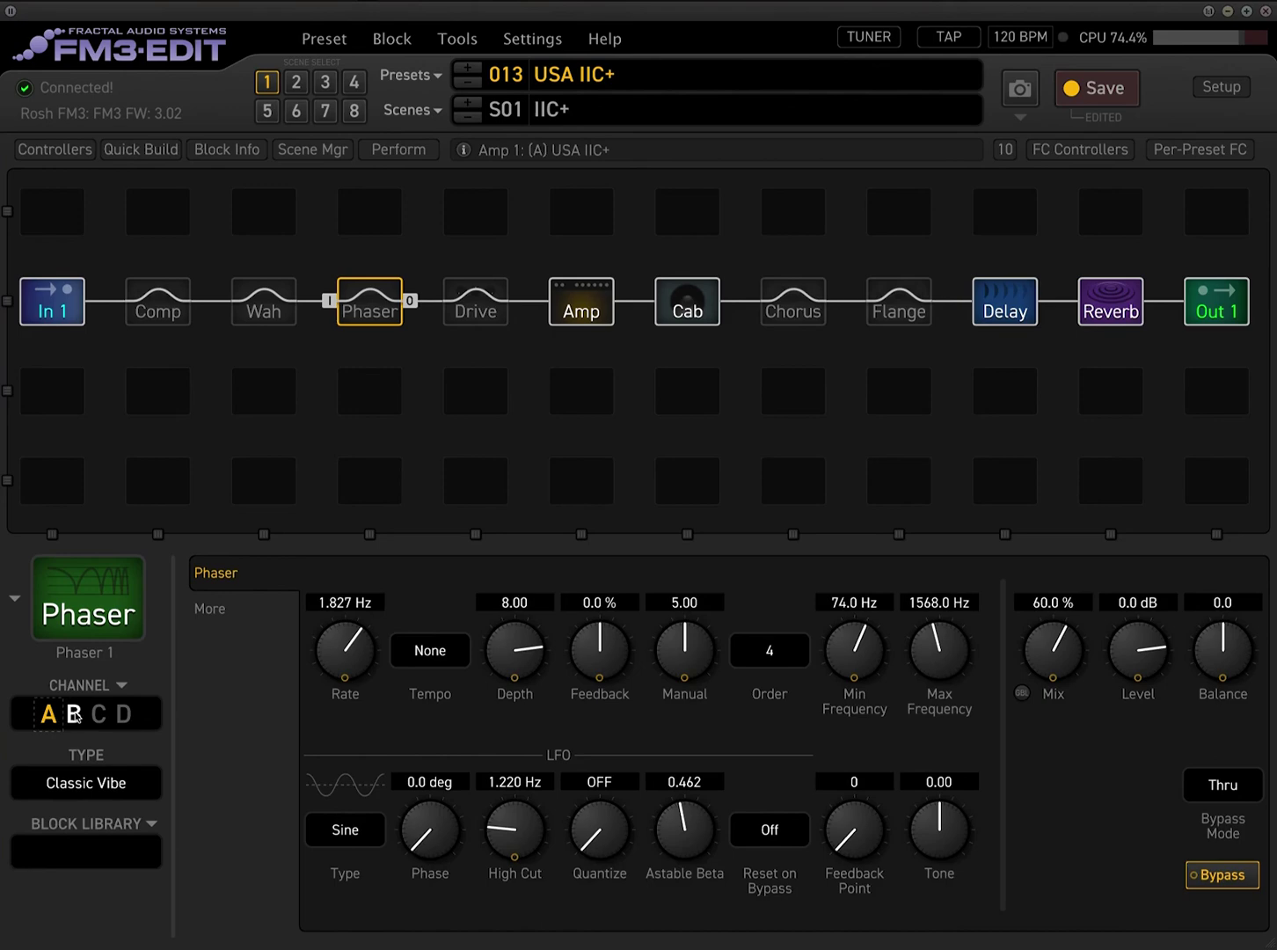
pyautogui.click(1078, 148)
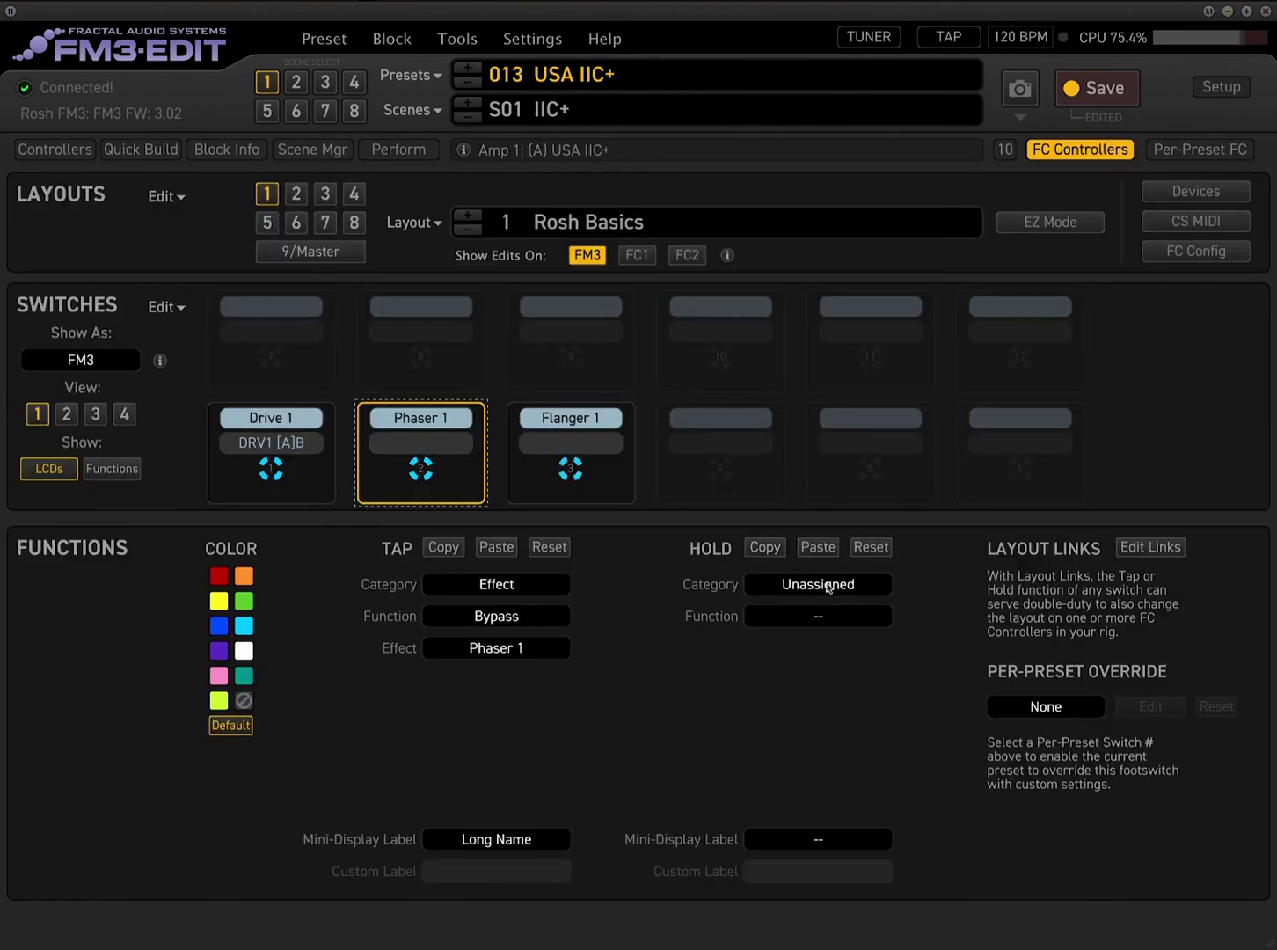
# - Set switch 2's hold to Effect, Chan Toggle, Phaser 1, with secondary channel B
pyautogui.click(826, 585)
pyautogui.click(808, 690)
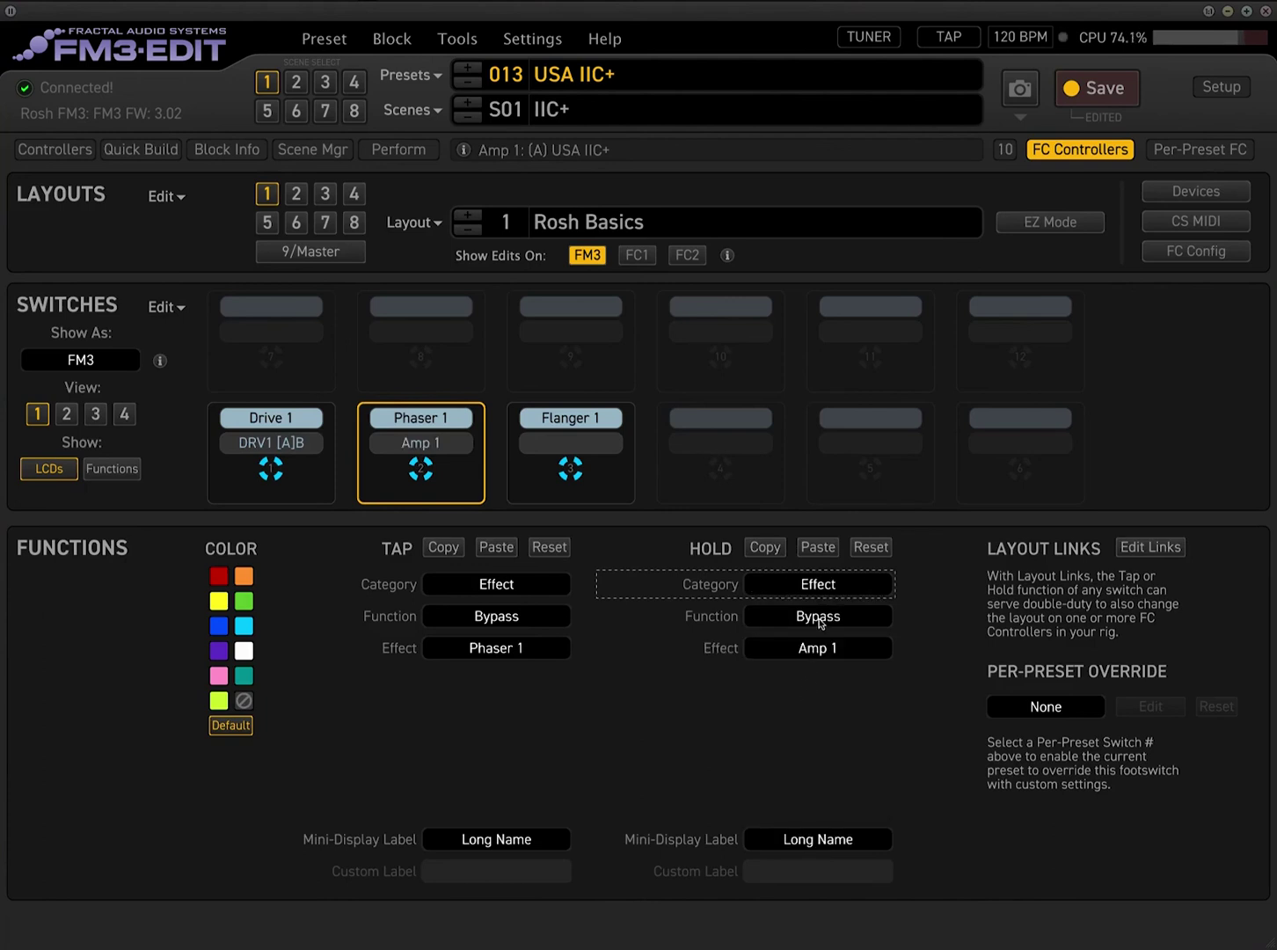
pyautogui.click(819, 617)
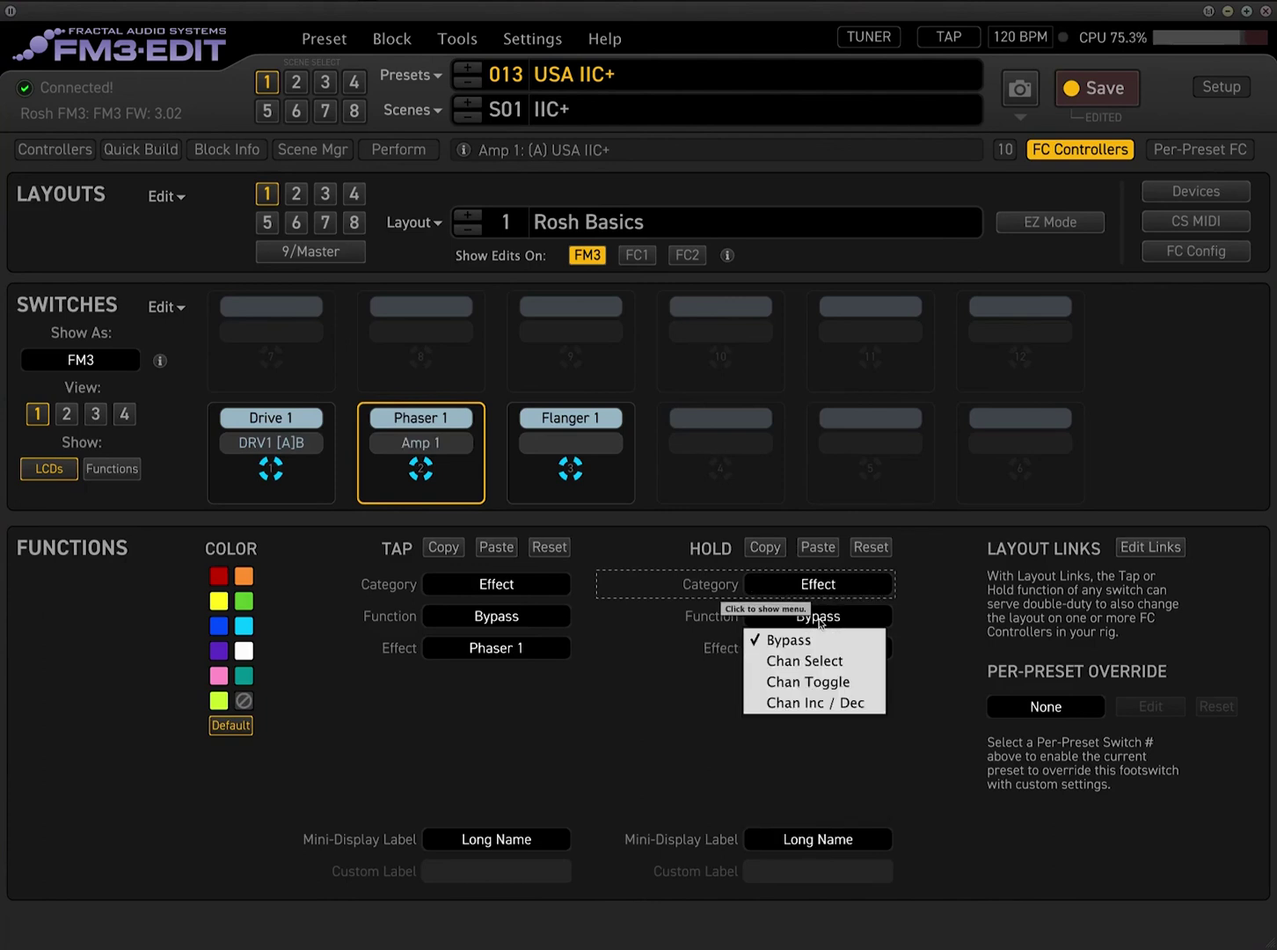
pyautogui.click(838, 688)
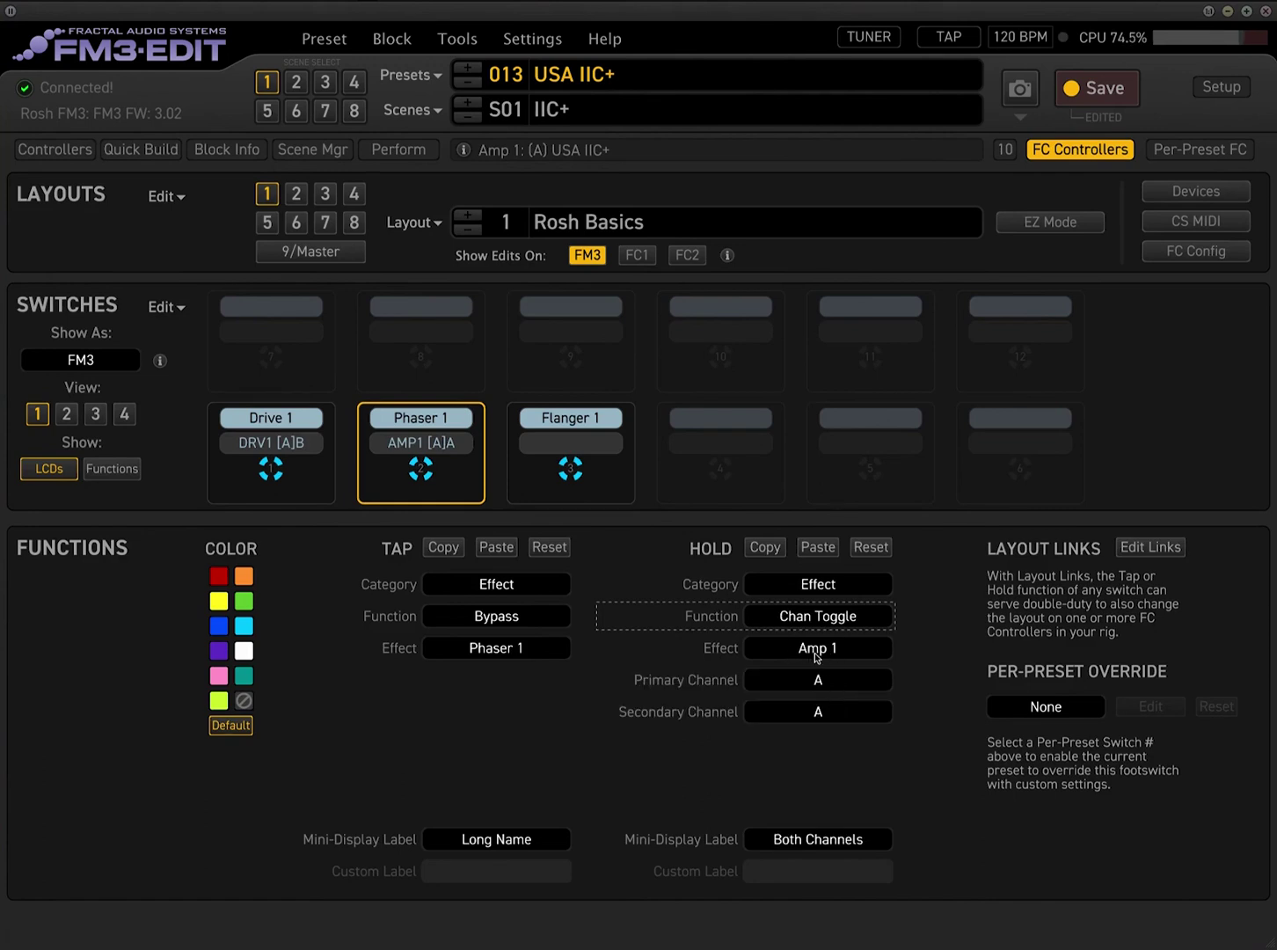
pyautogui.click(816, 655)
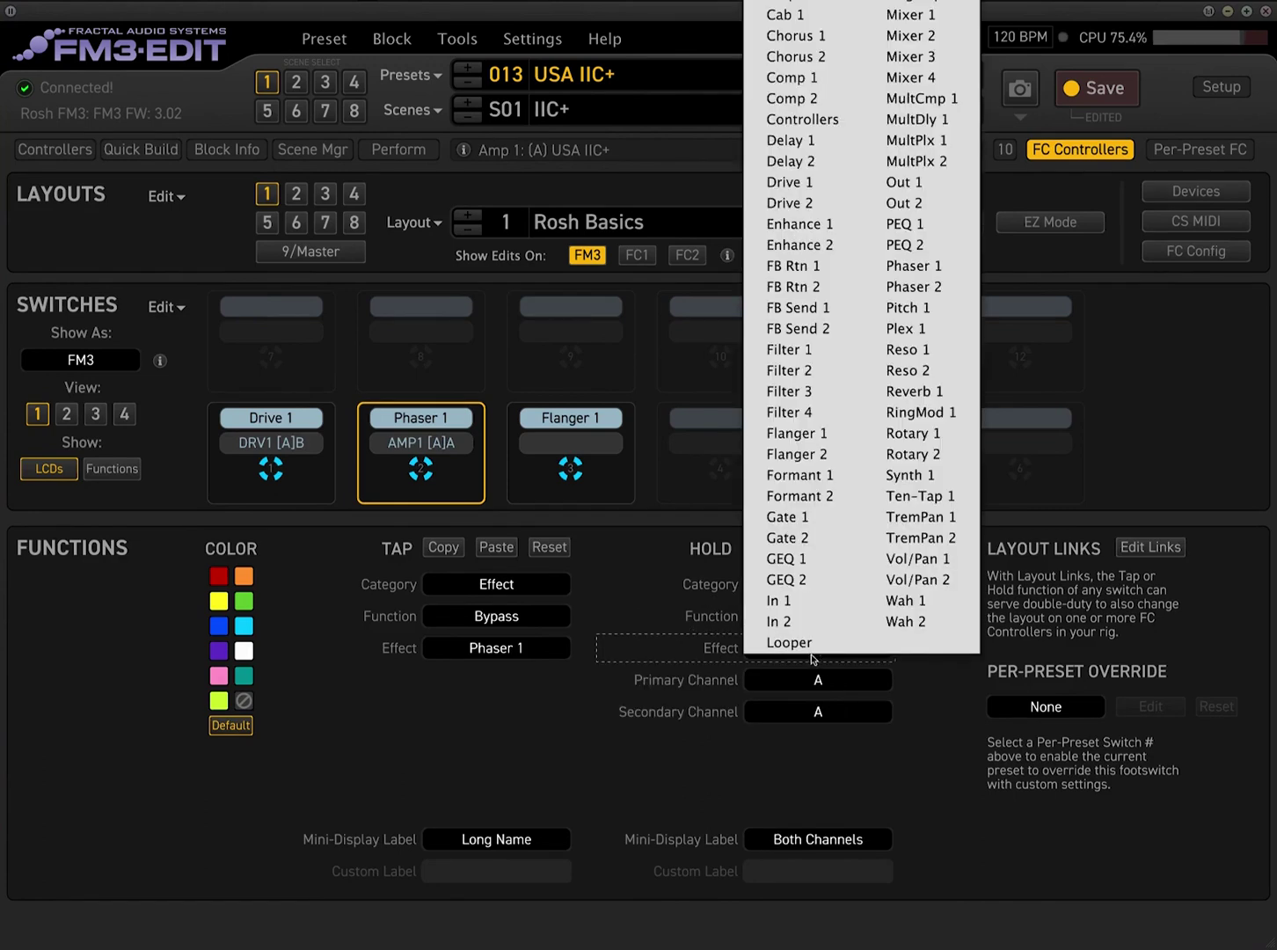
pyautogui.click(912, 266)
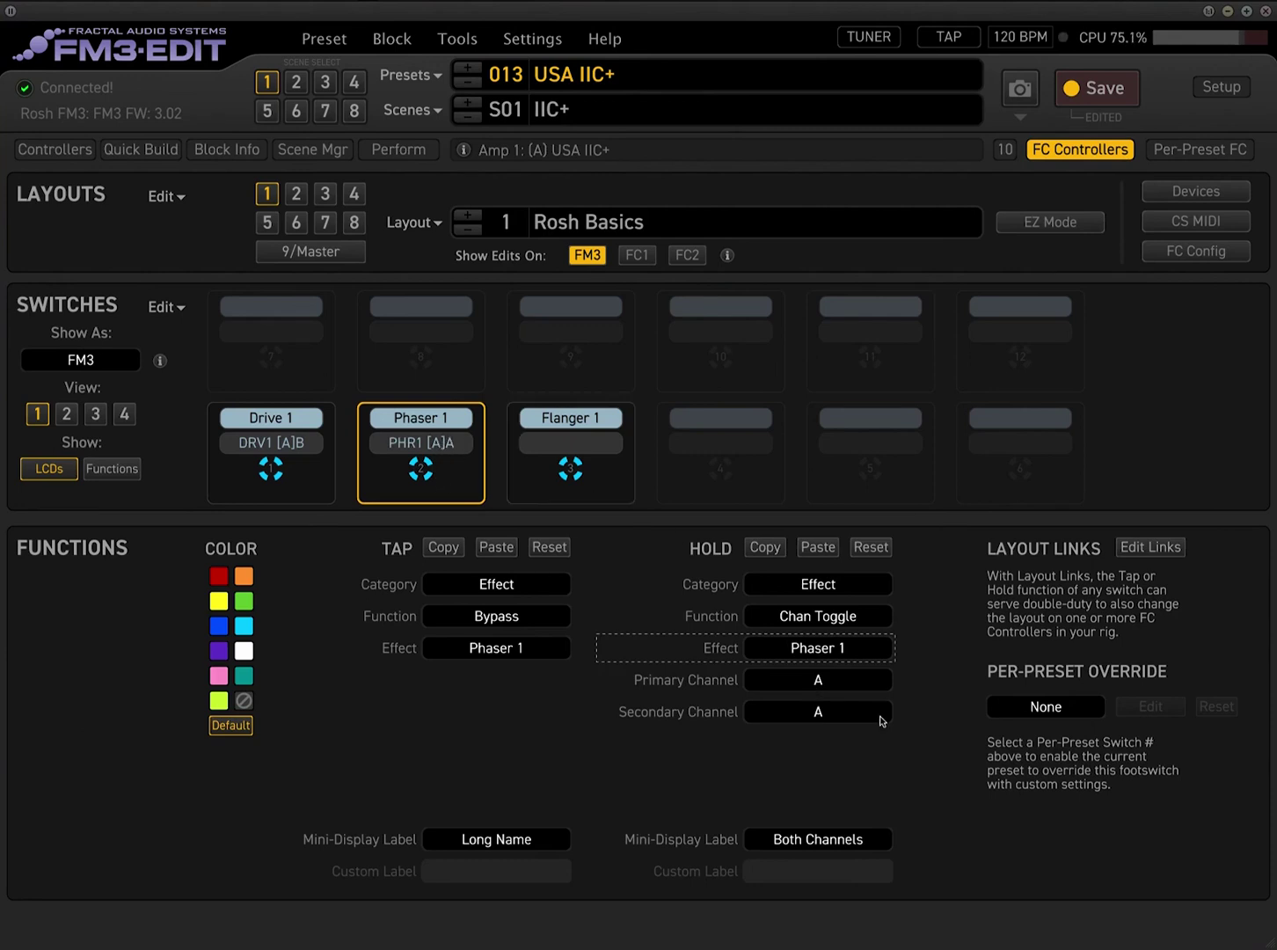
pyautogui.click(831, 714)
pyautogui.click(774, 761)
# - Open the Phaser block on the grid, then return to the footswitch page and select switch 3
pyautogui.click(1085, 155)
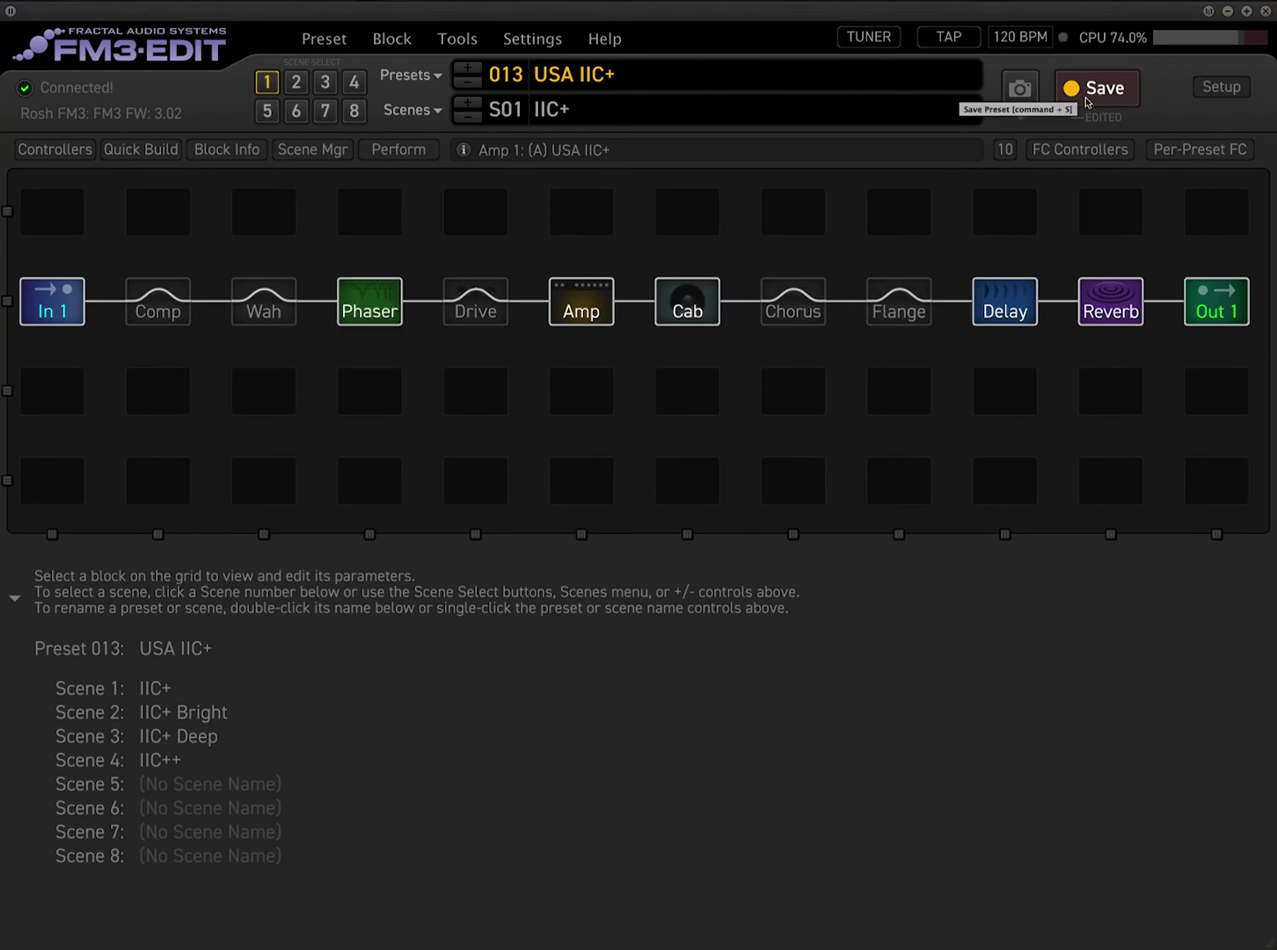
pyautogui.click(370, 301)
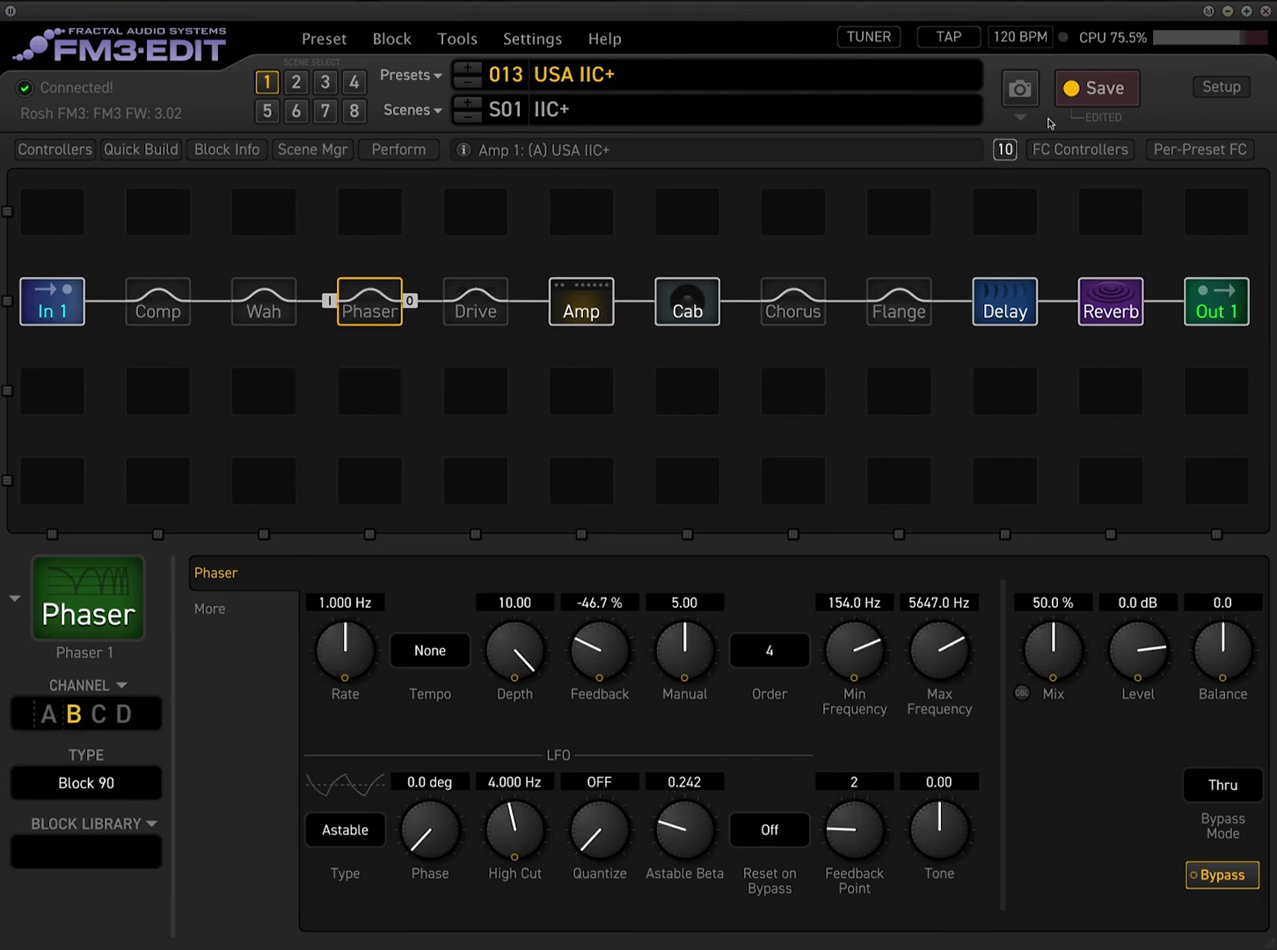
pyautogui.click(1065, 151)
pyautogui.click(580, 452)
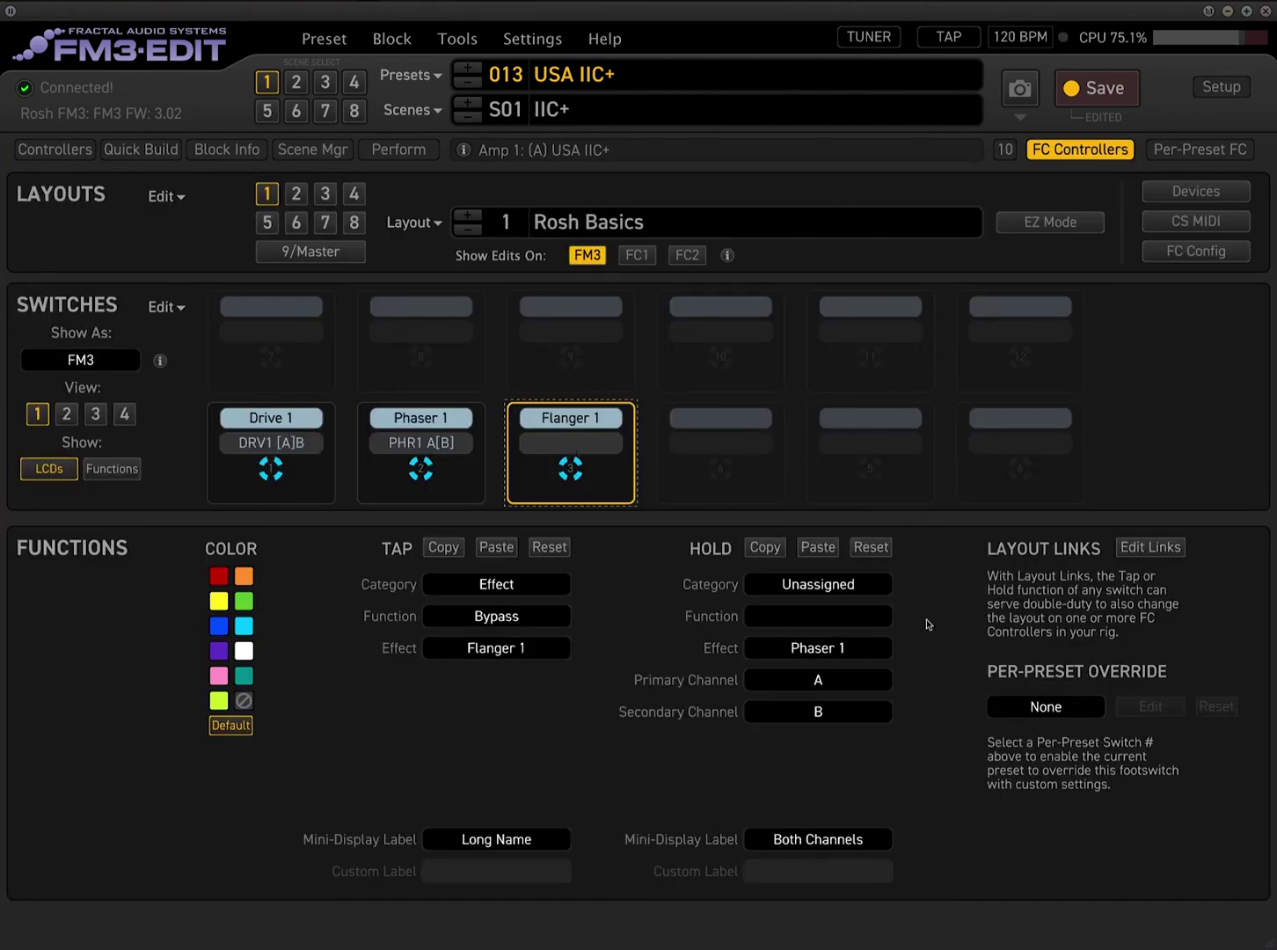
# - Set switch 3's hold to Effect, Chan Toggle, Flanger 1, secondary channel B, then view Flanger 1's block
pyautogui.click(827, 578)
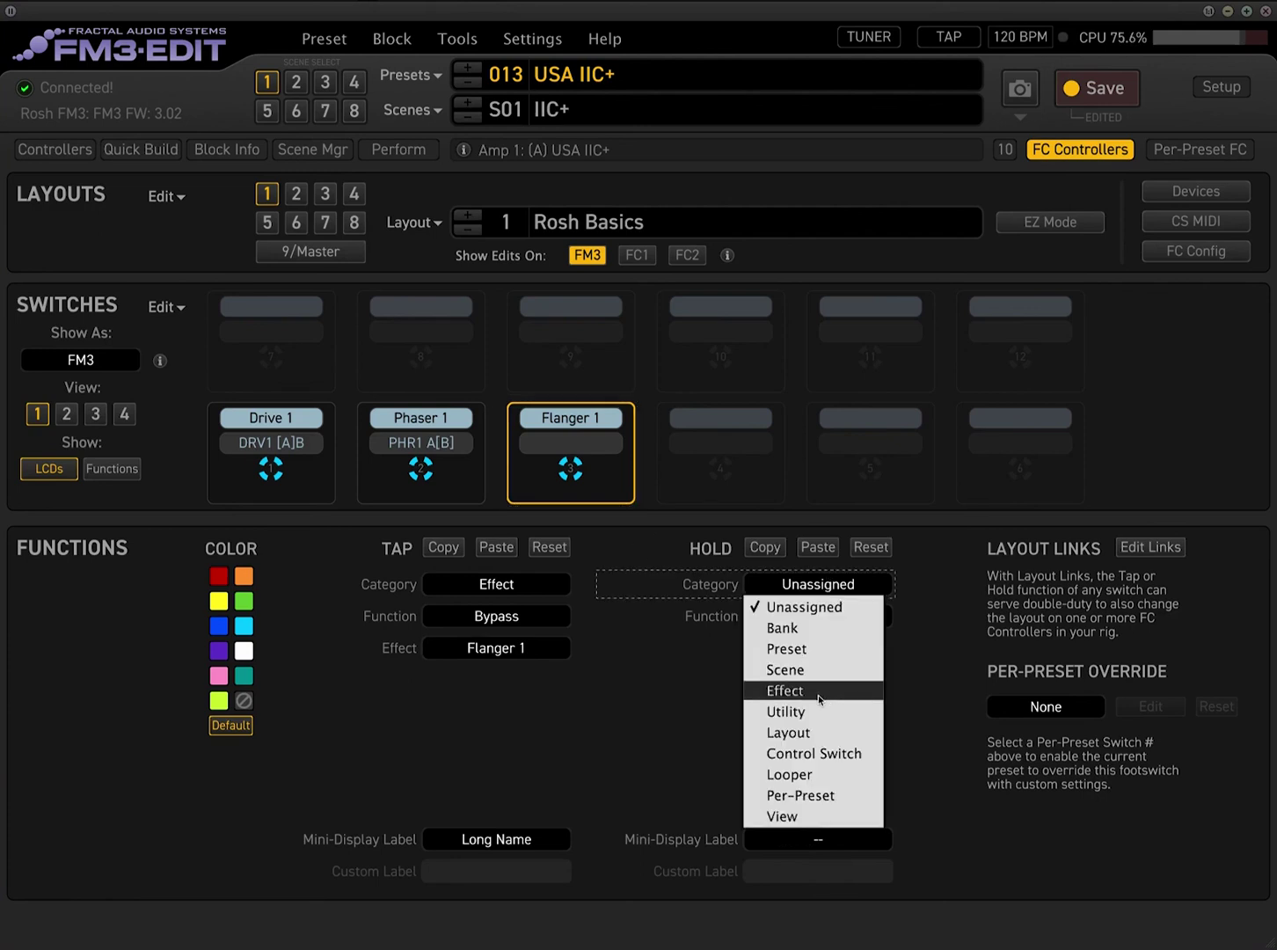
pyautogui.click(819, 691)
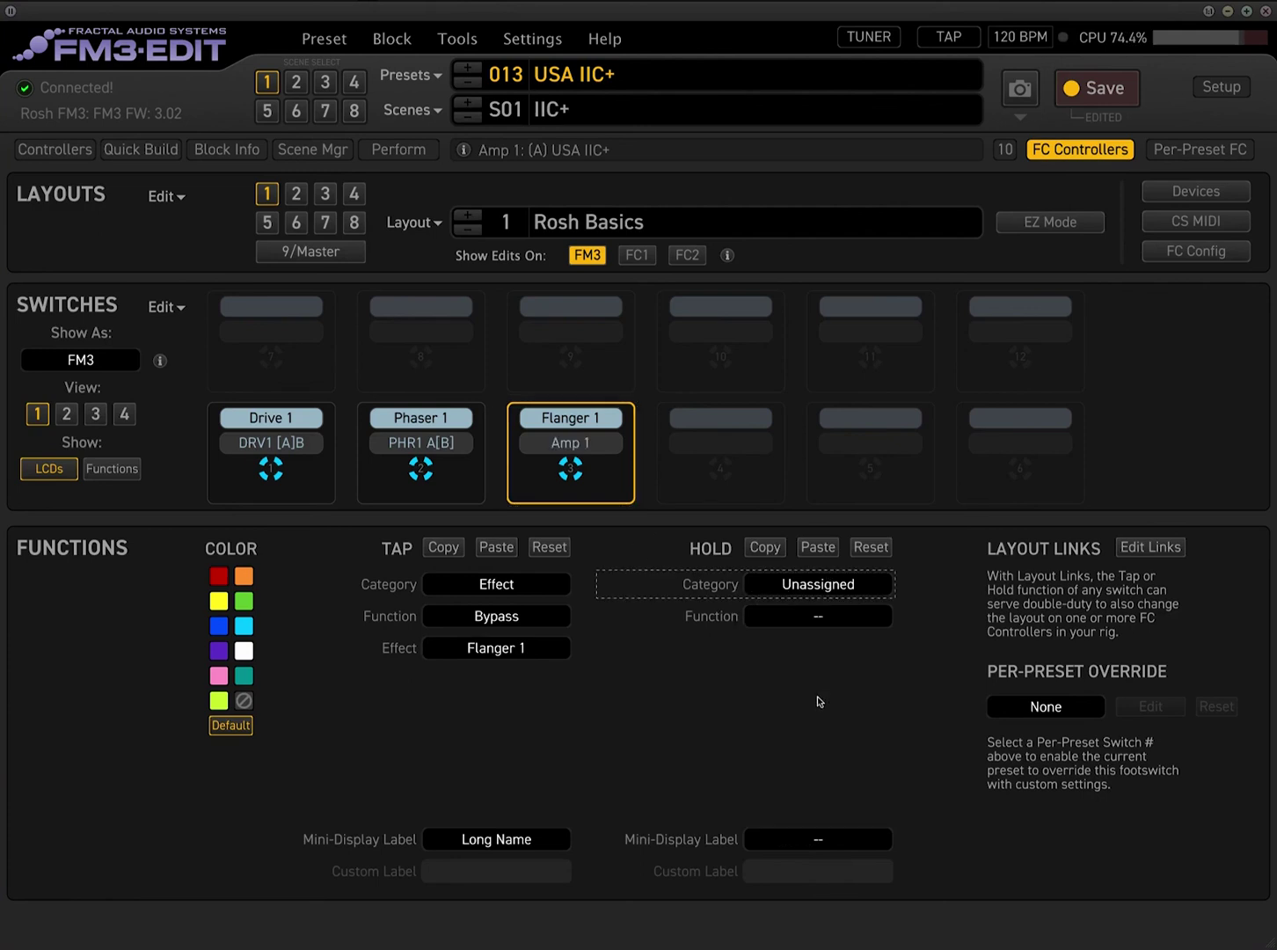
pyautogui.click(819, 617)
pyautogui.click(818, 682)
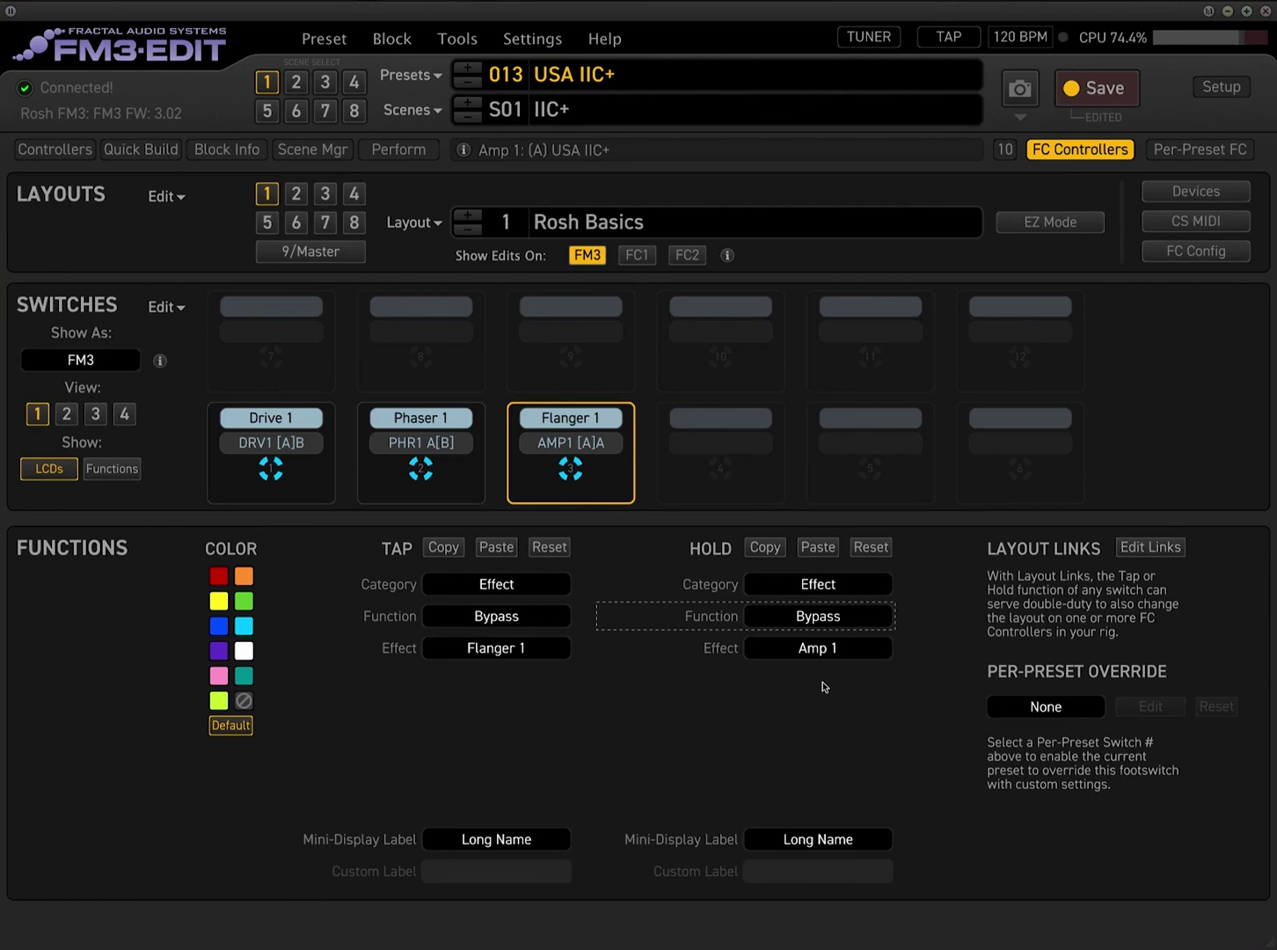
pyautogui.click(818, 648)
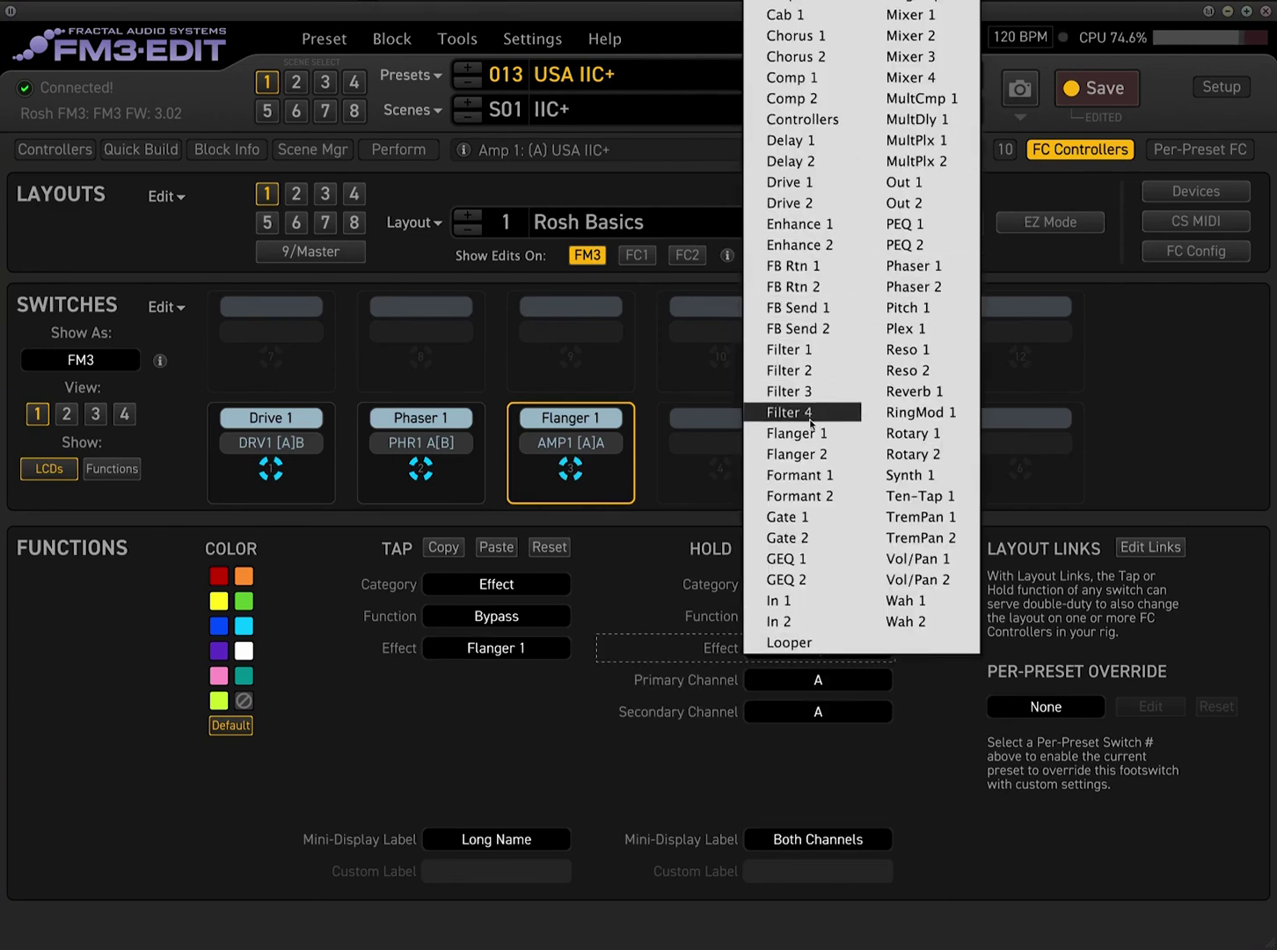
pyautogui.click(796, 433)
pyautogui.click(835, 714)
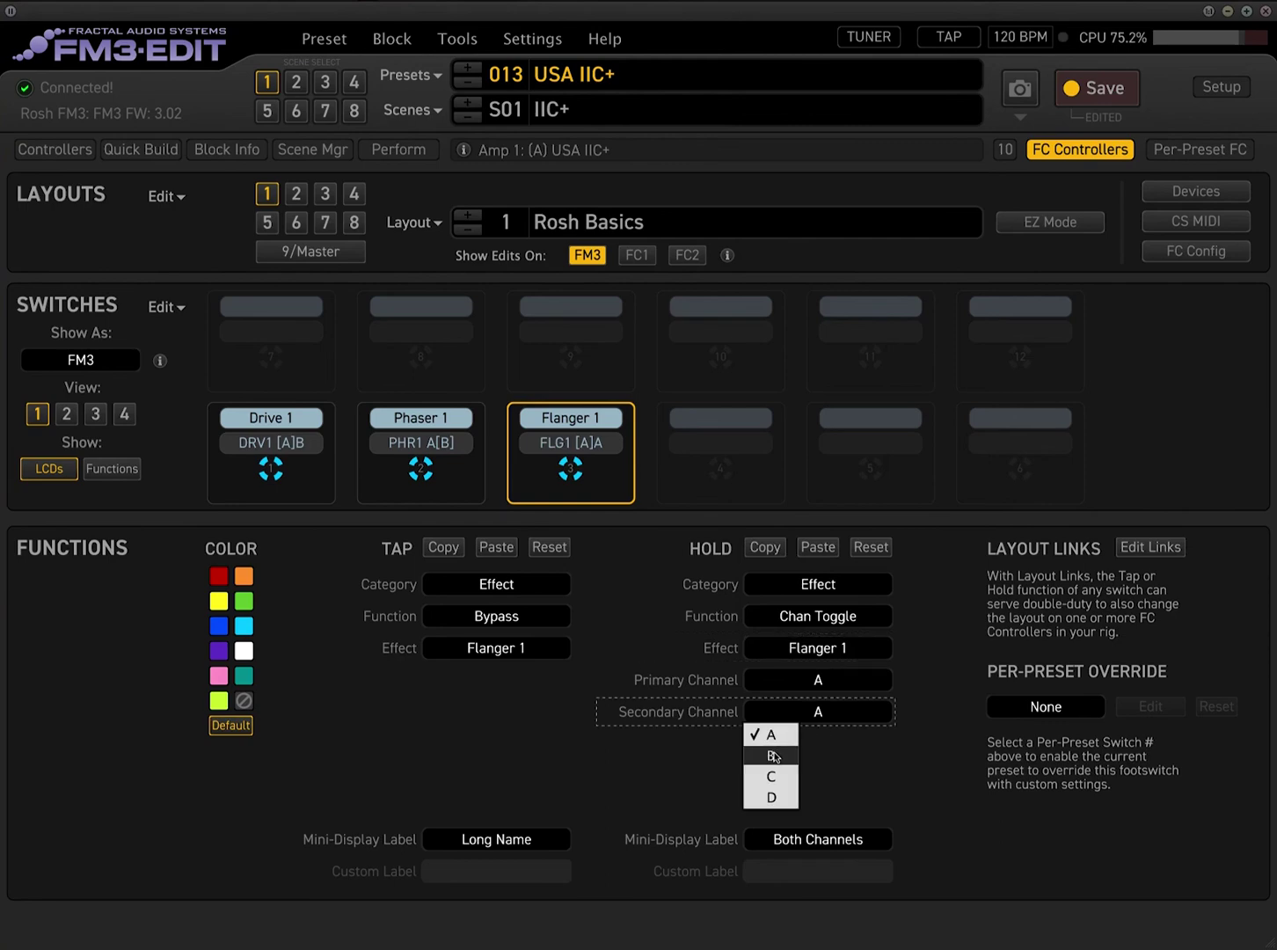
pyautogui.click(798, 754)
pyautogui.click(1073, 151)
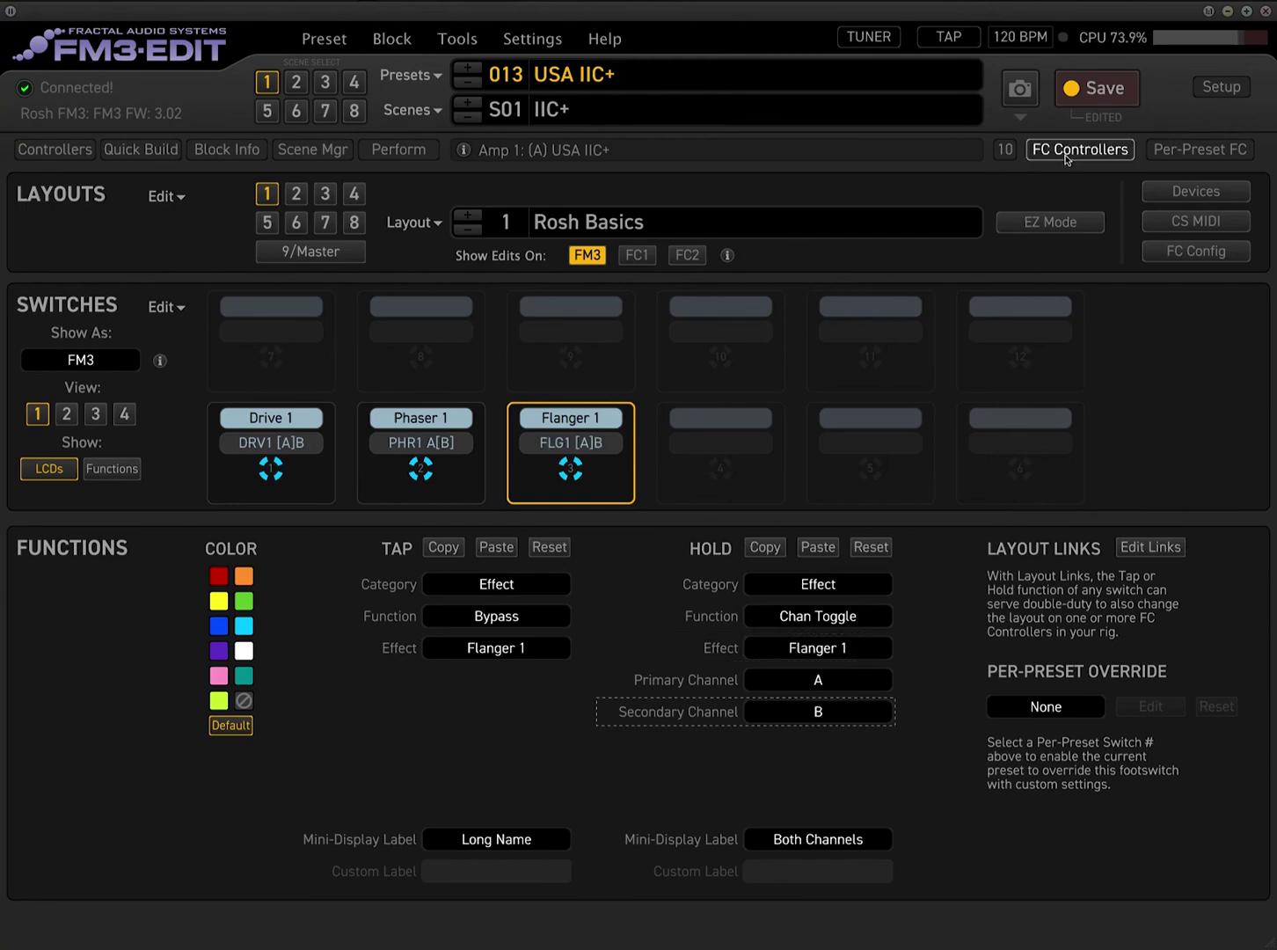
pyautogui.click(898, 305)
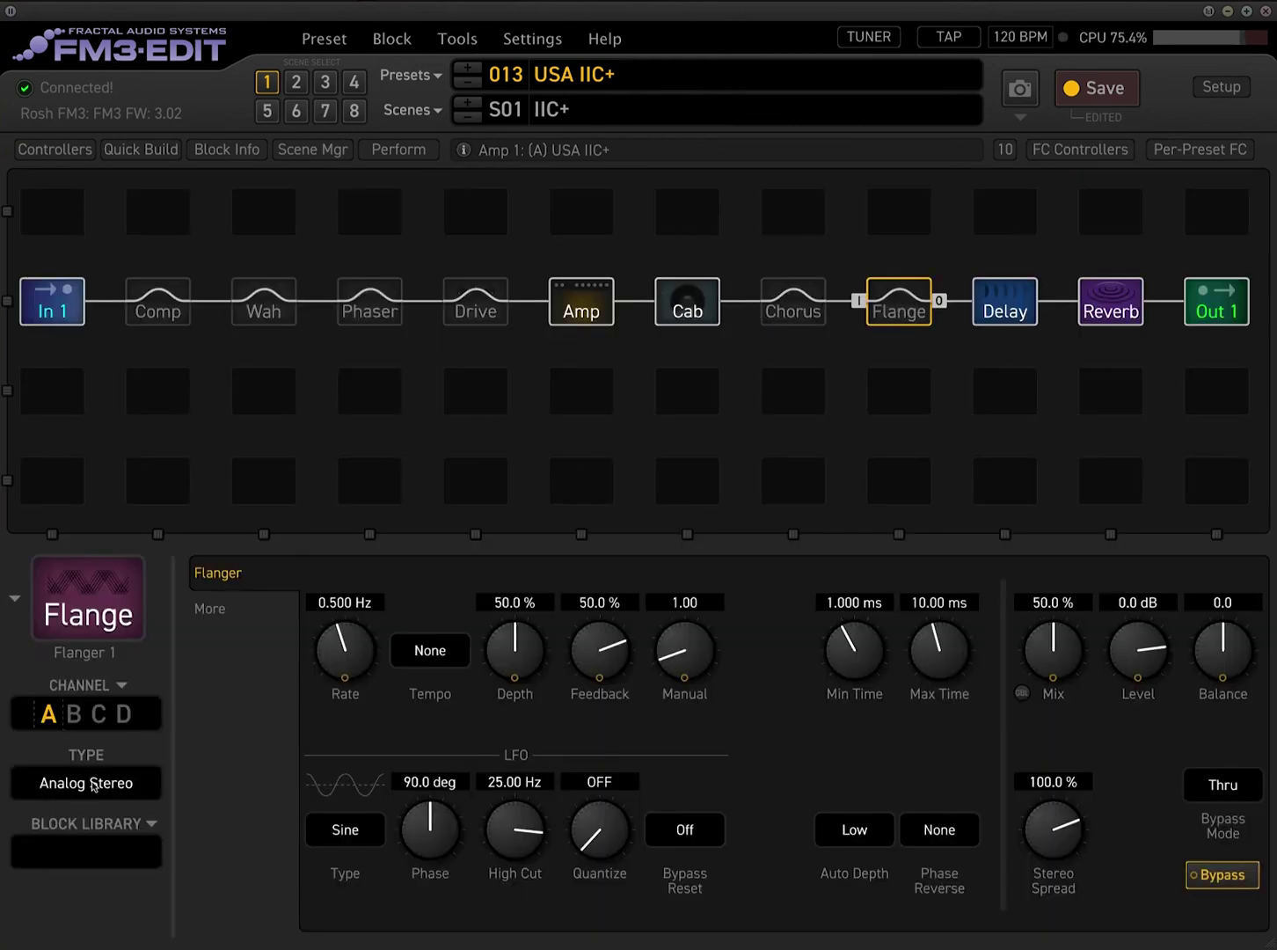
# - Set Flanger 1's channel B type to Zero Flanger and compare with channel A
pyautogui.click(89, 715)
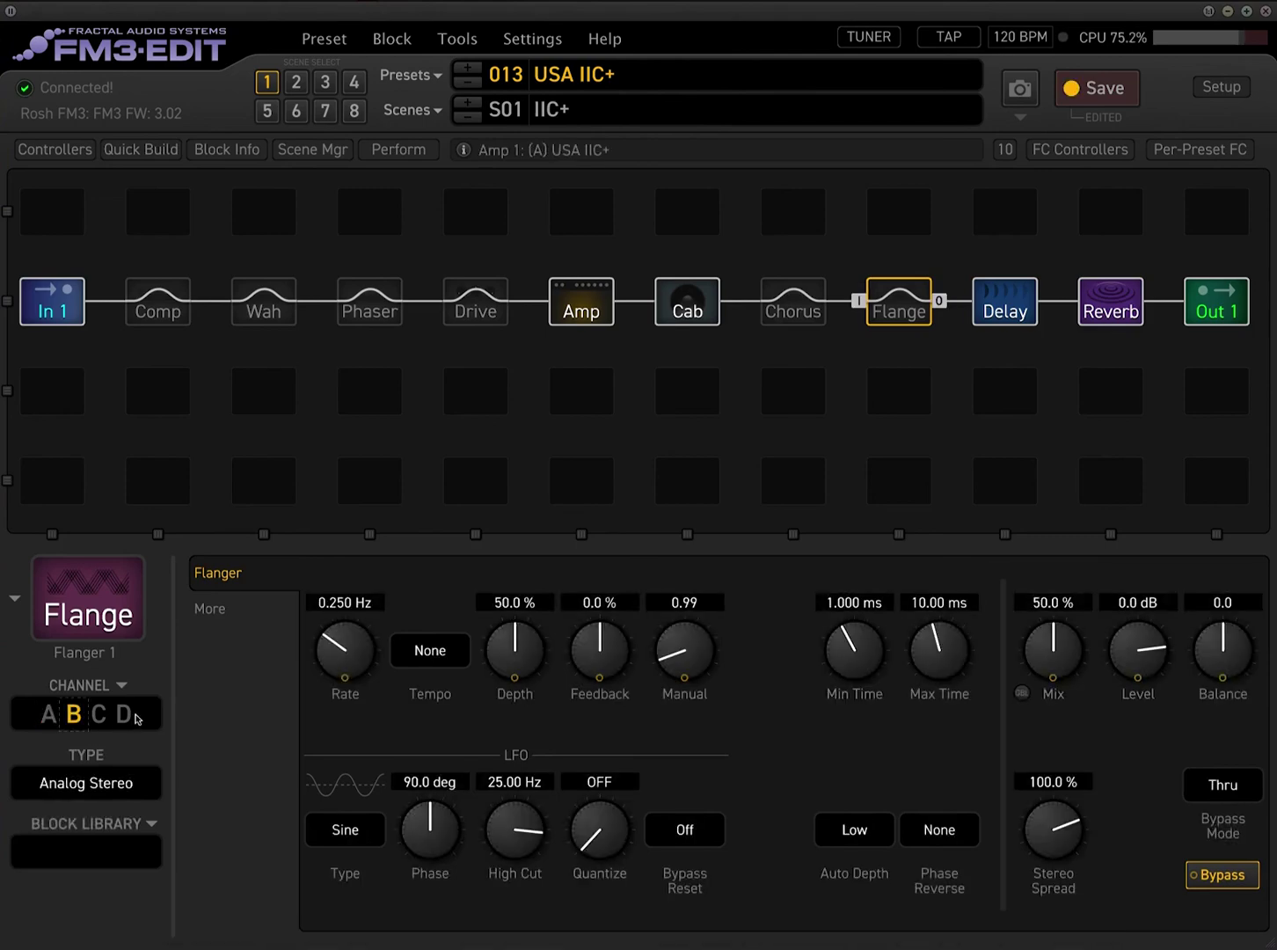
pyautogui.click(99, 793)
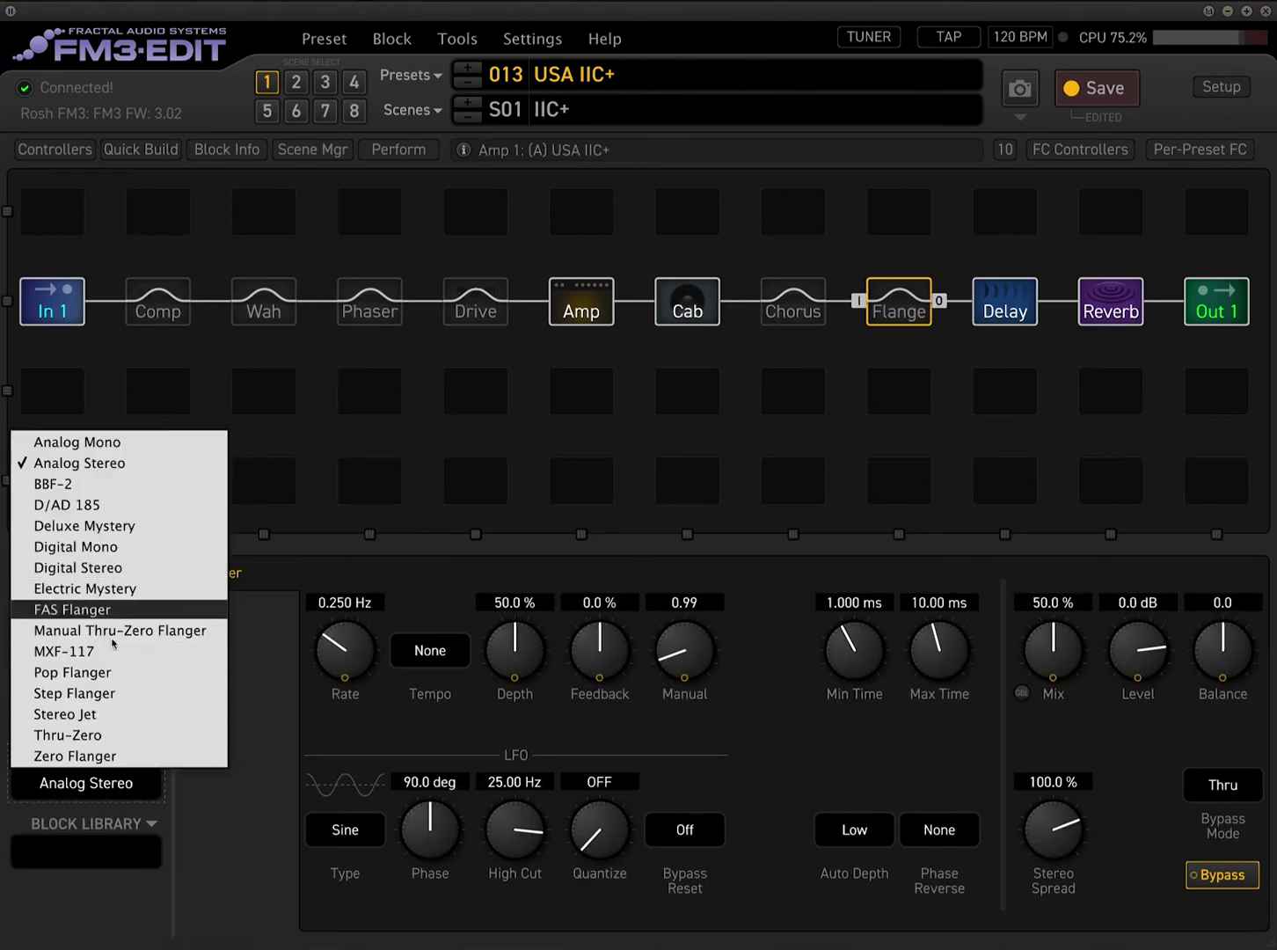
pyautogui.click(110, 756)
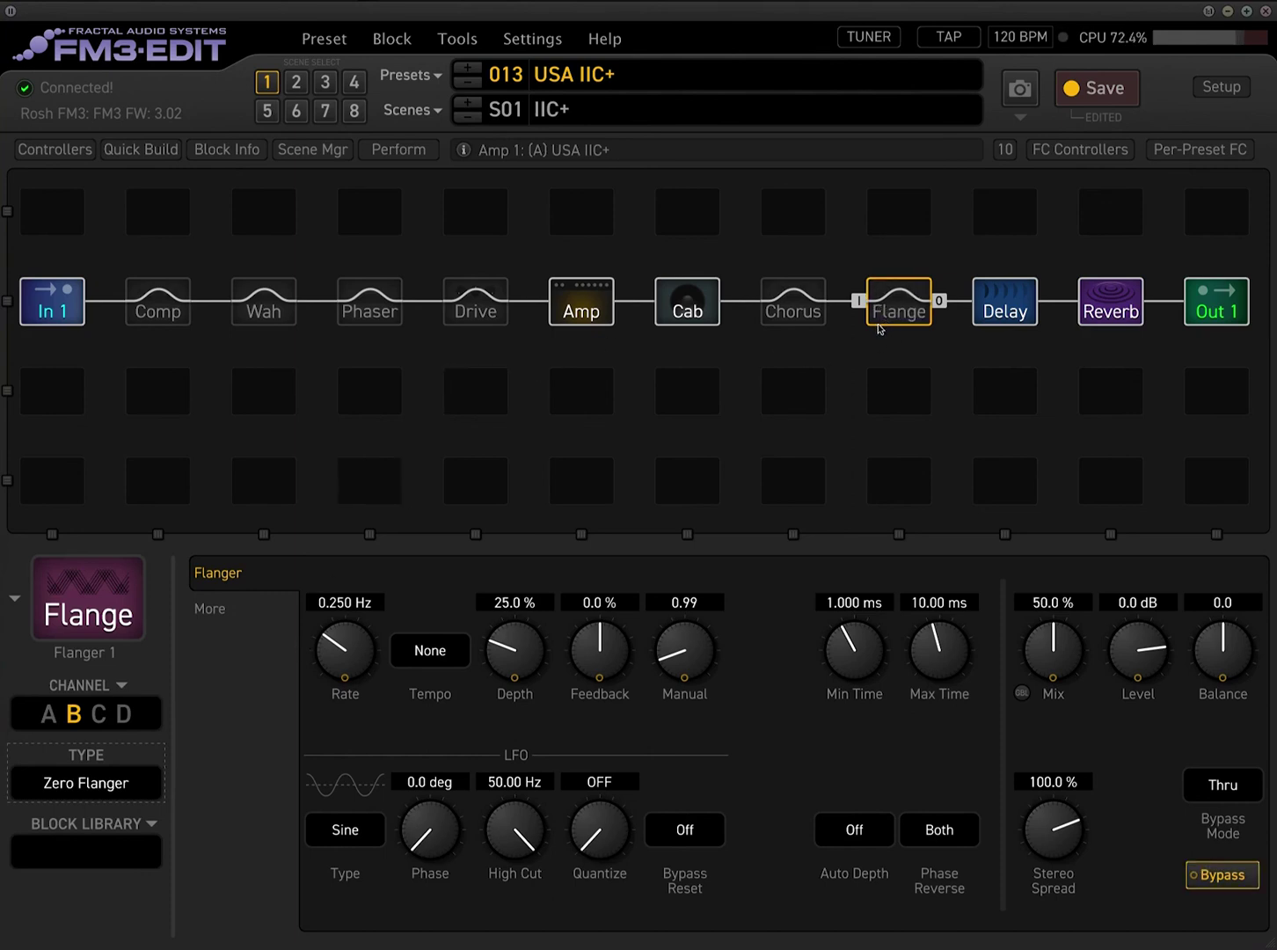
pyautogui.click(48, 713)
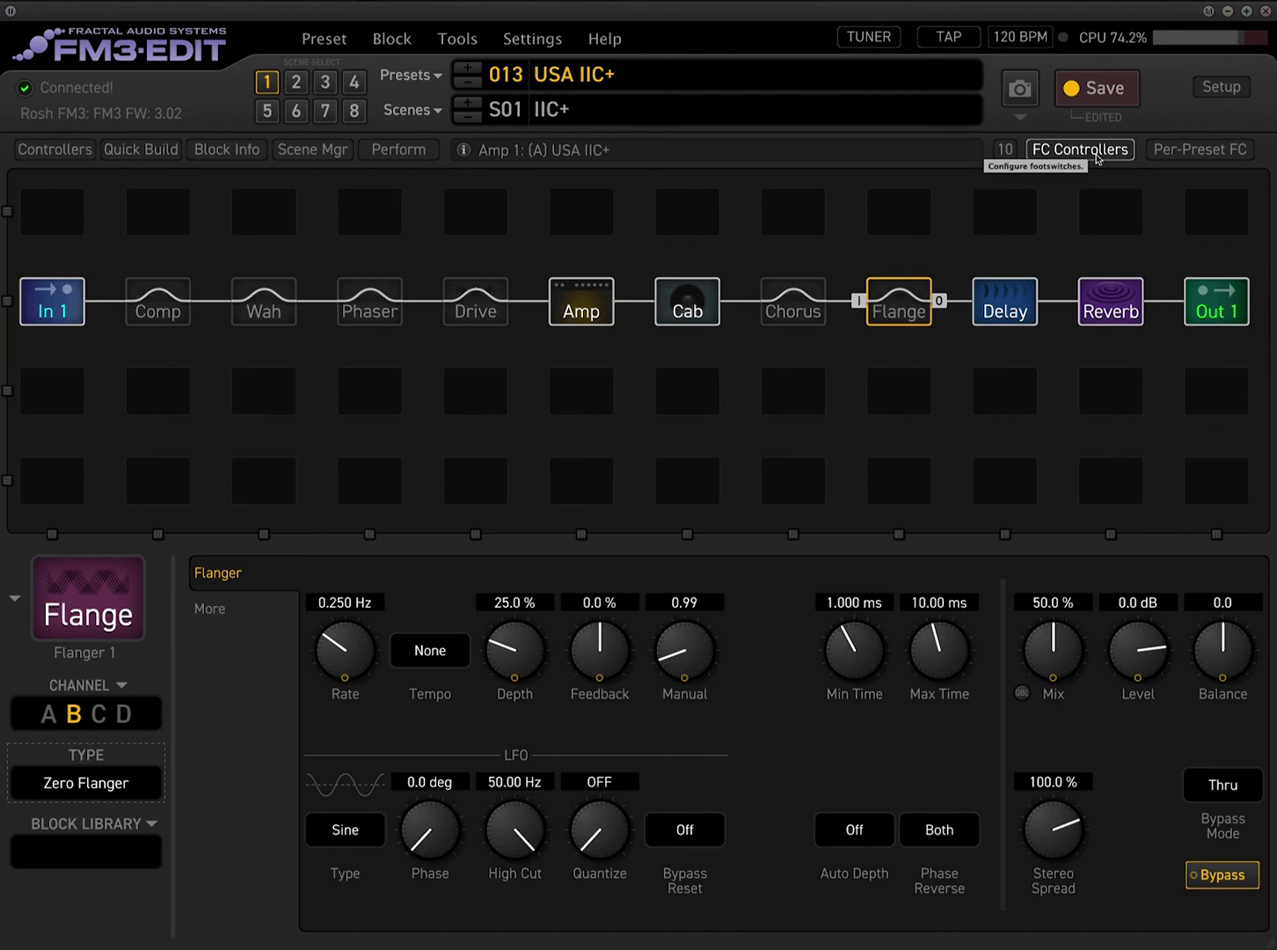
# - Bring up the footswitch page to review switches 1–3 for Drive 1, Phaser 1 and Flanger 1
pyautogui.click(1090, 150)
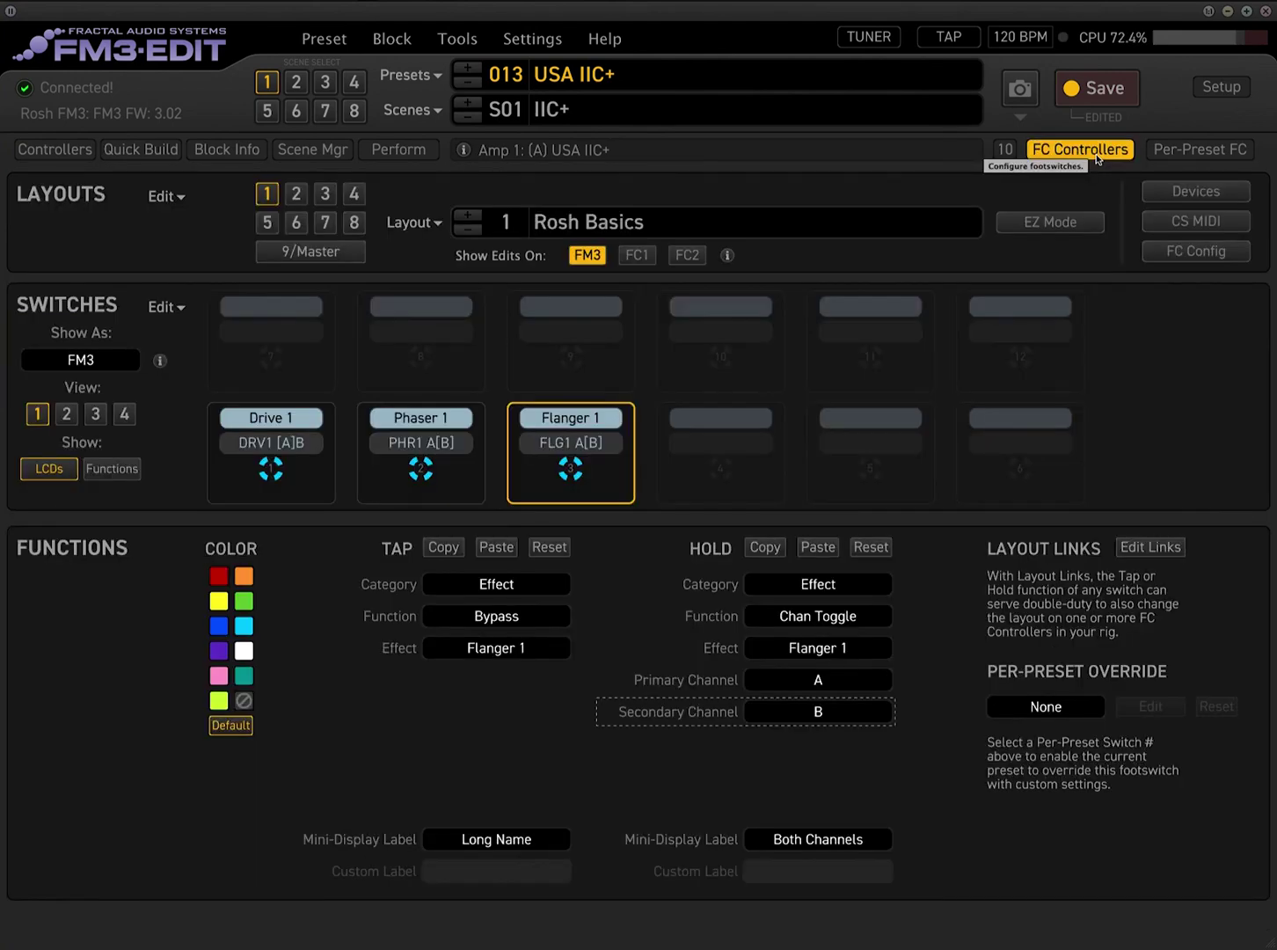